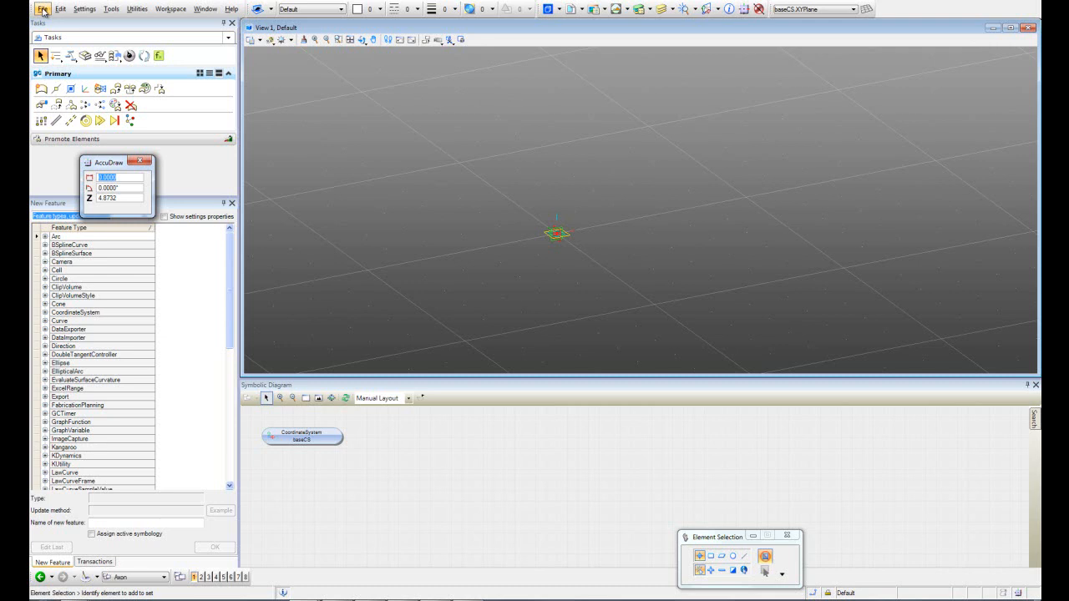
# - Try to save the file as the DGN file gcexcel in the GCEXcelTutorial folder, replacing the existing one
pyautogui.click(42, 9)
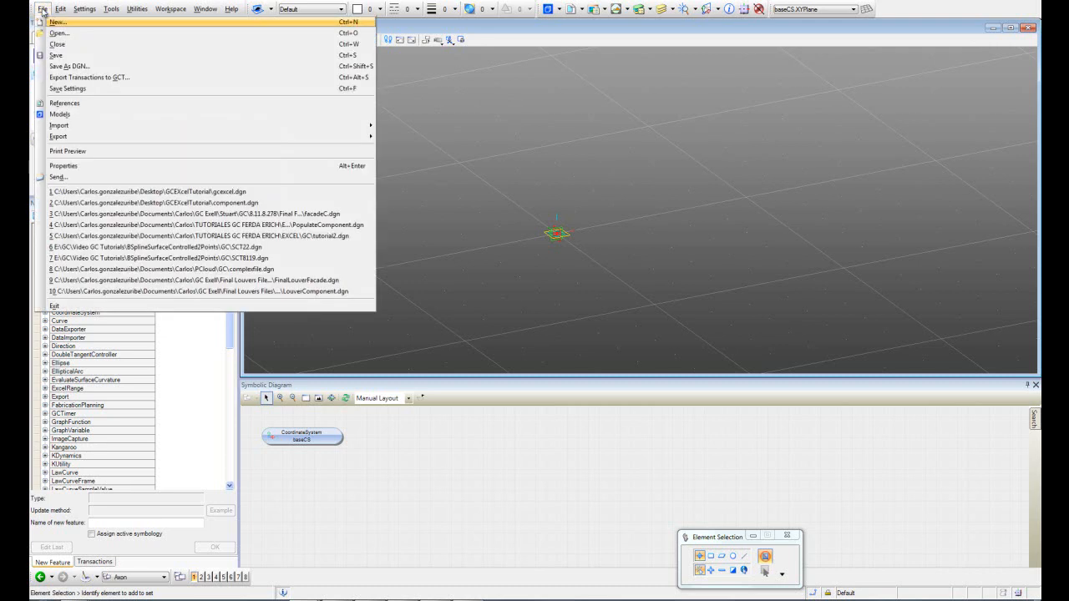
pyautogui.click(71, 66)
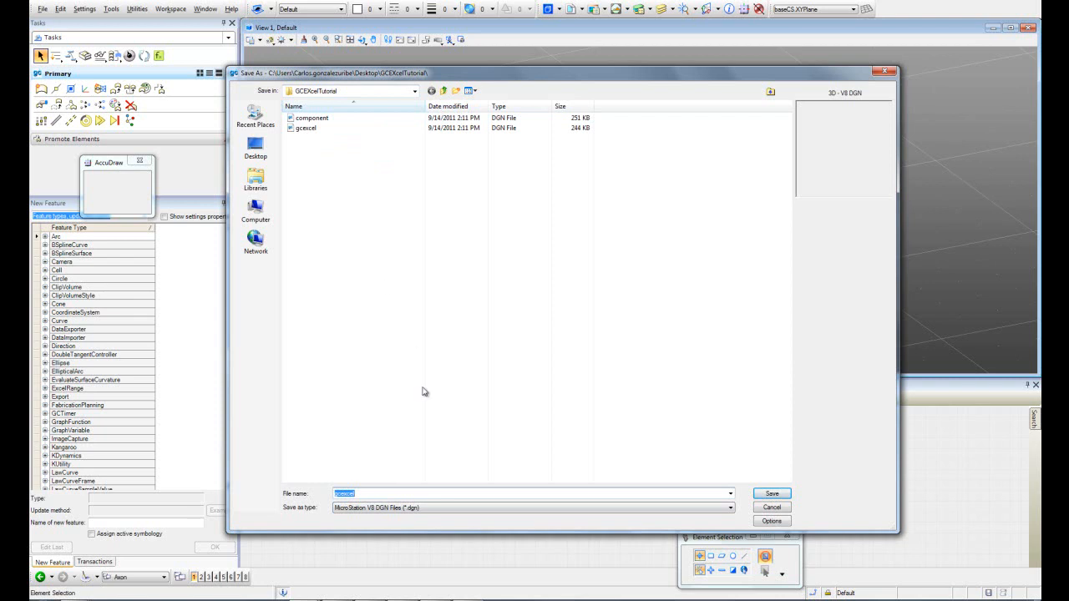
pyautogui.click(386, 496)
pyautogui.click(782, 495)
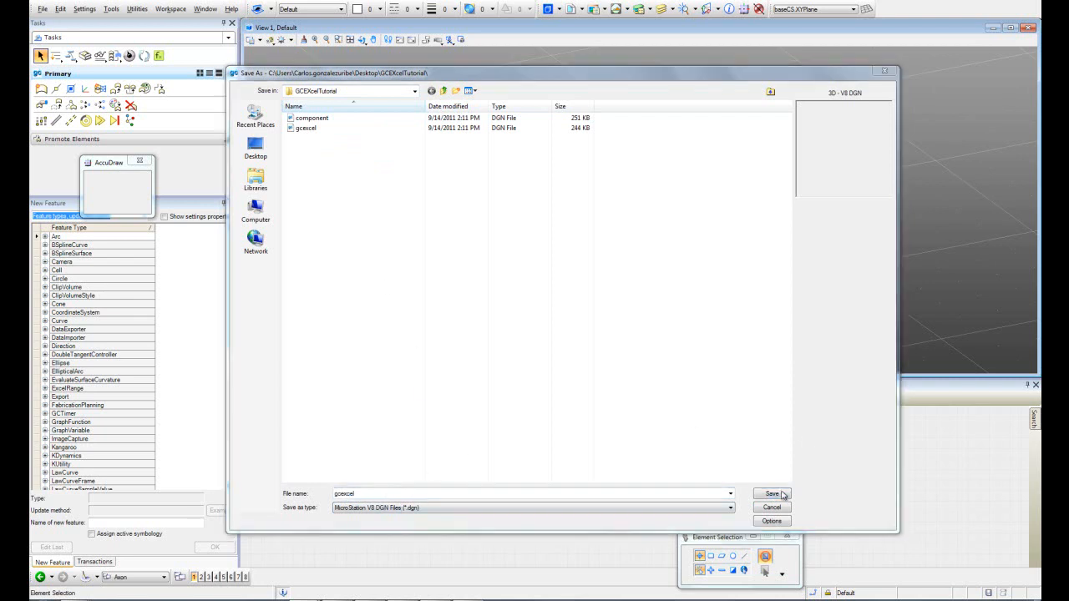
pyautogui.click(573, 304)
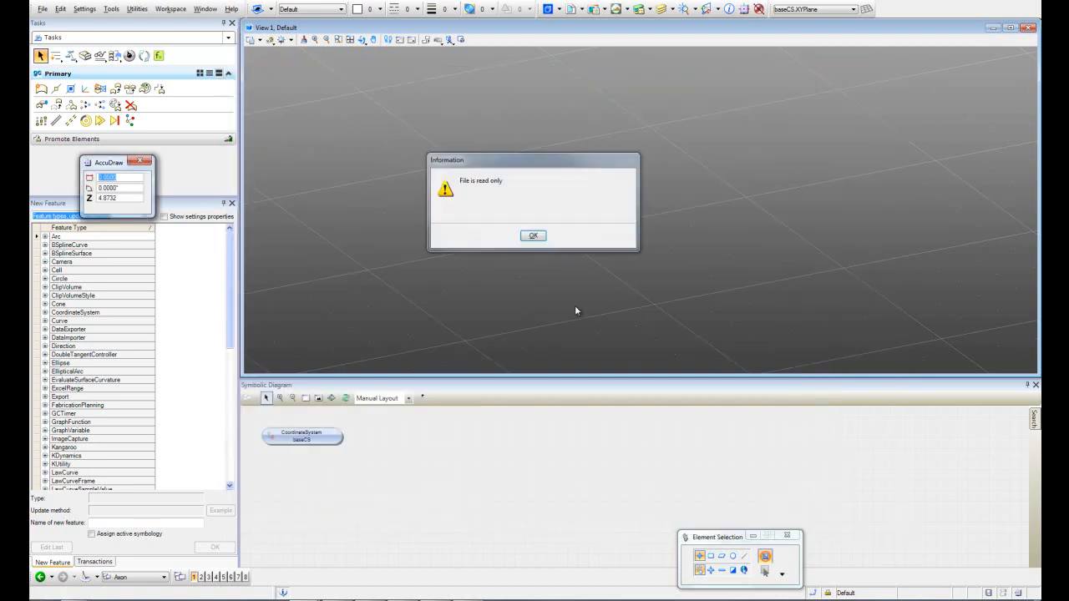
pyautogui.click(533, 234)
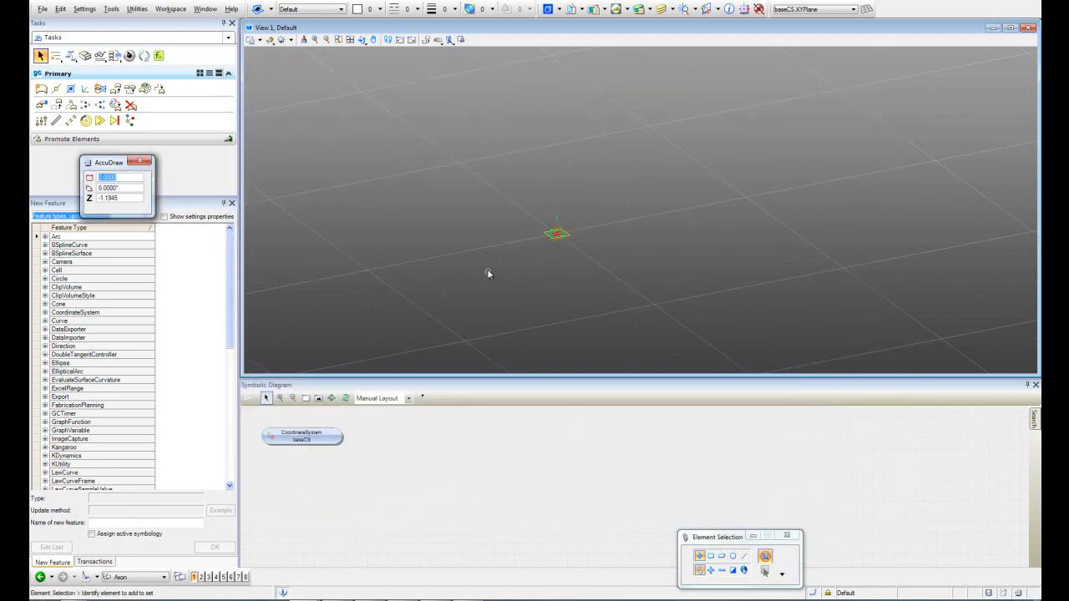
# - Place a point in the top view on the base coordinate system's X axis, about 19.9 units from its origin
pyautogui.scroll(-2, 477, 262)
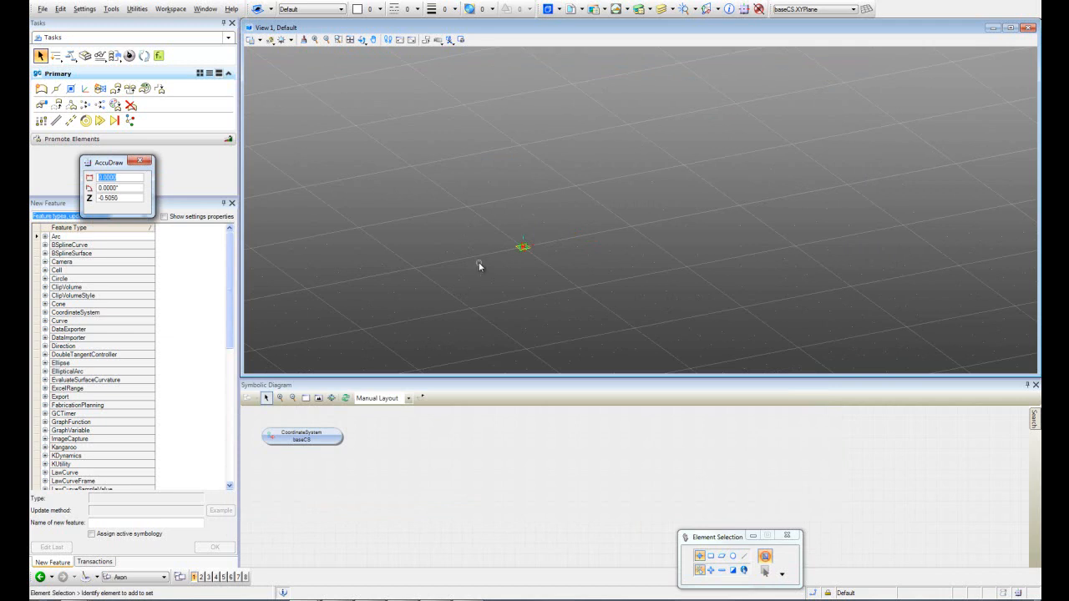
pyautogui.click(373, 40)
pyautogui.click(392, 67)
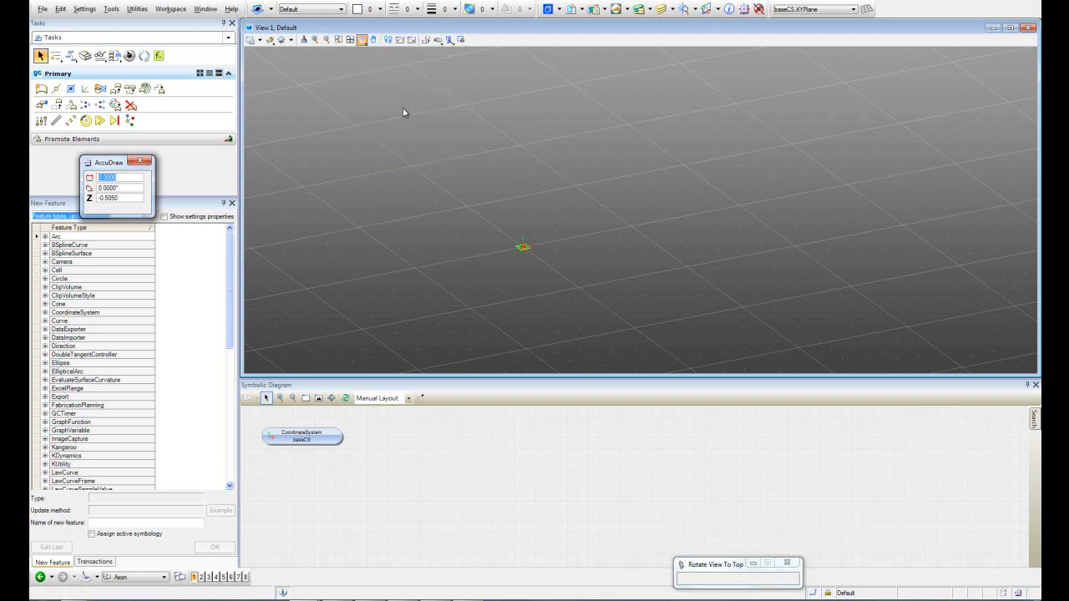
pyautogui.scroll(-2, 441, 266)
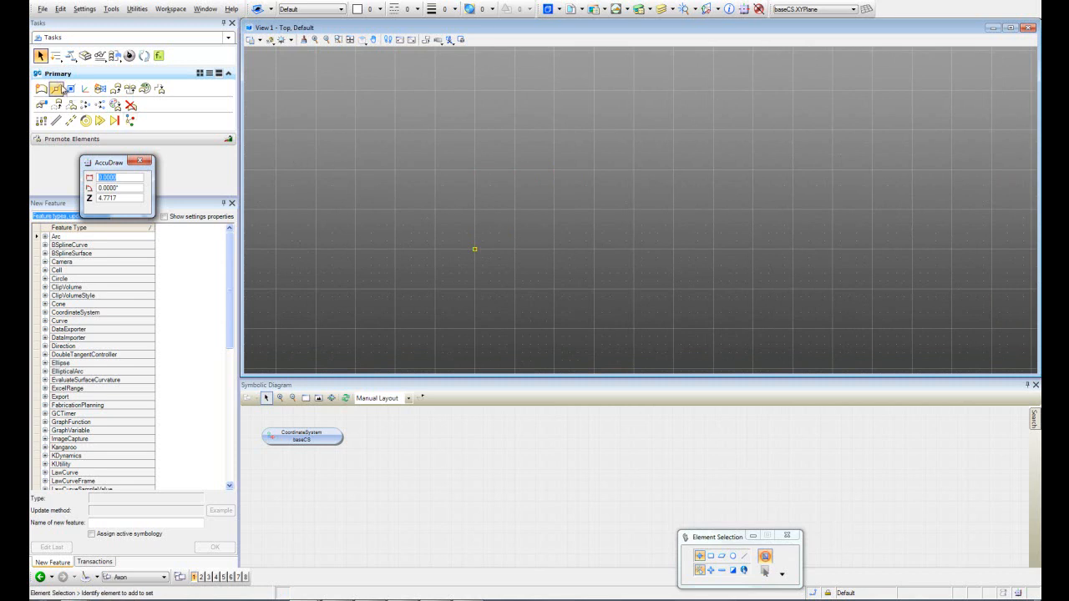
pyautogui.click(56, 88)
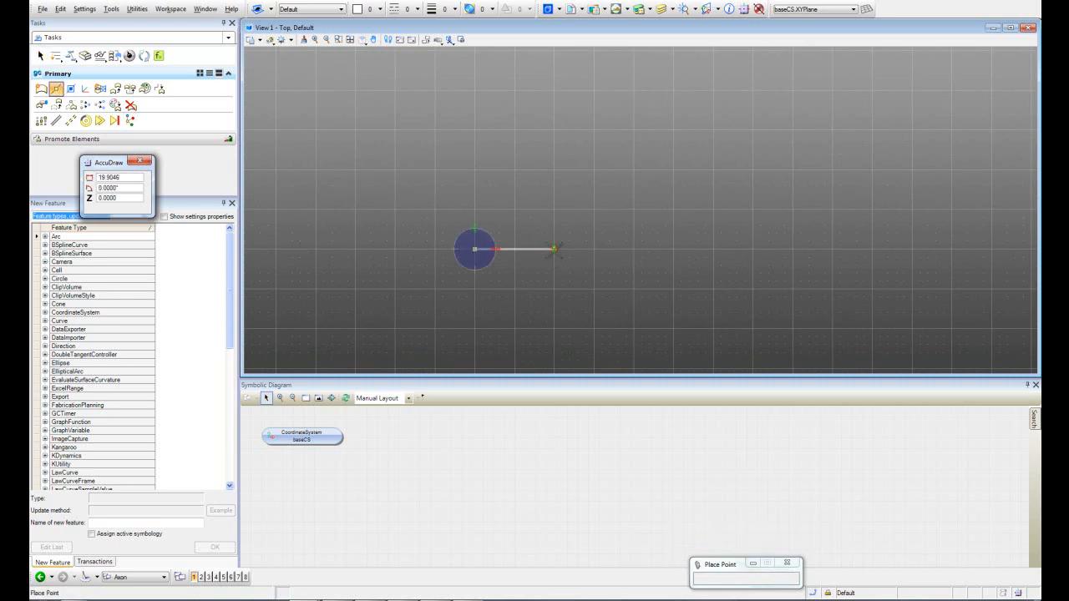
pyautogui.click(553, 249)
pyautogui.rightClick(557, 257)
pyautogui.scroll(2, 558, 263)
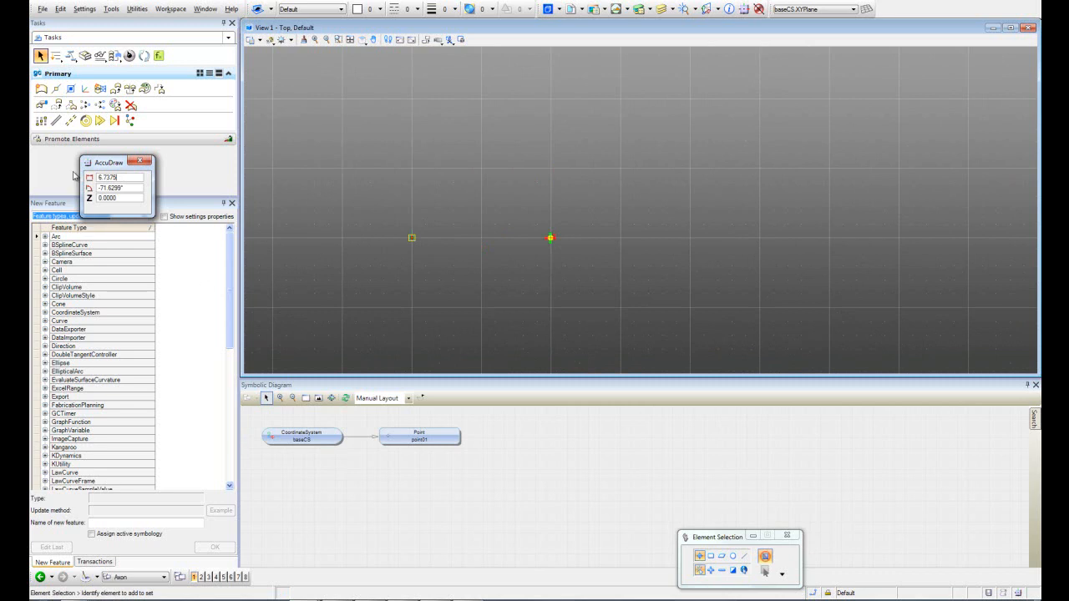
# - Open the newly placed point's properties for editing
pyautogui.click(41, 104)
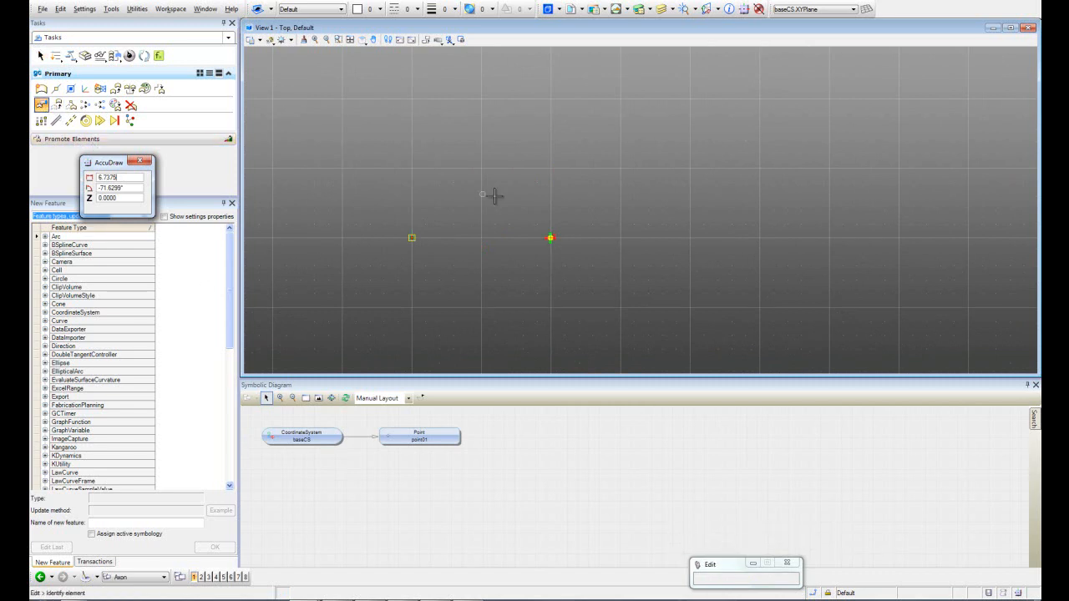
pyautogui.click(542, 247)
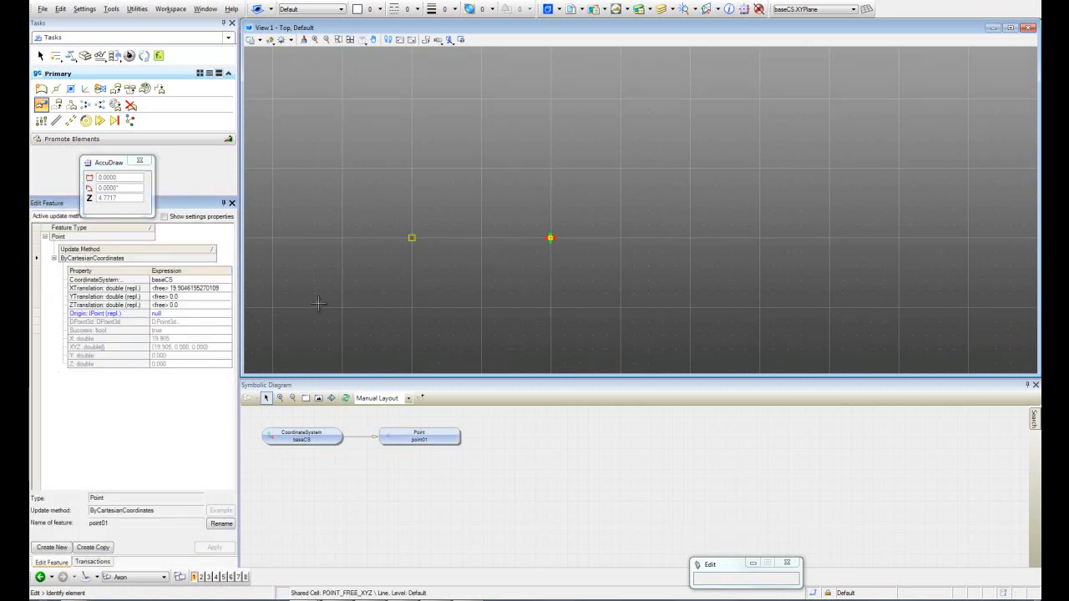
pyautogui.click(40, 55)
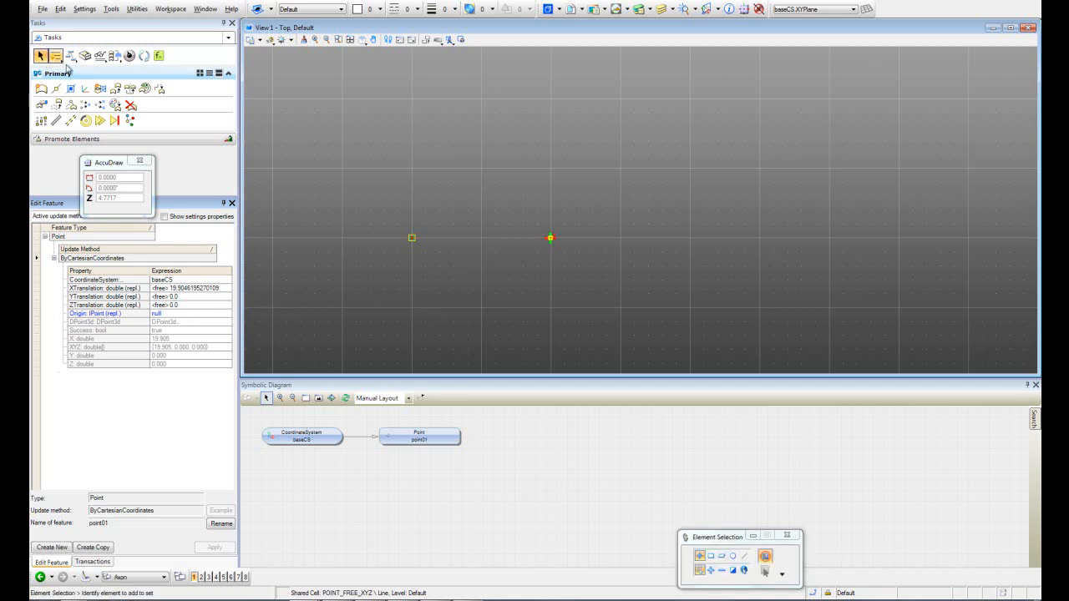
# - Set the point's XTranslation expression to Cos(Series(0,360,10)) and copy the expression for reuse
pyautogui.click(171, 287)
pyautogui.click(228, 287)
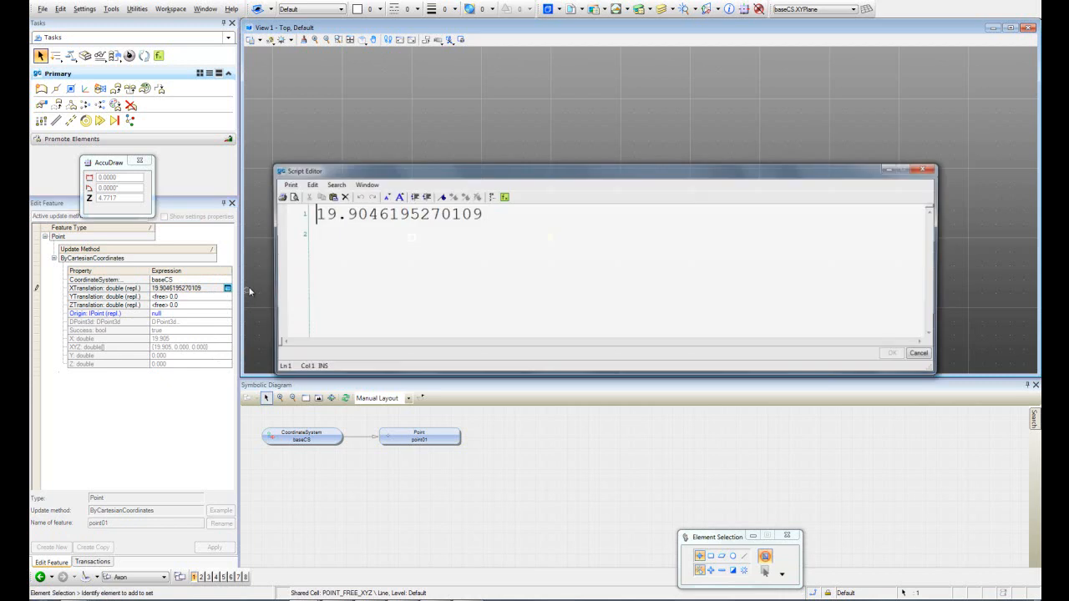
pyautogui.moveTo(508, 224); pyautogui.dragTo(286, 225)
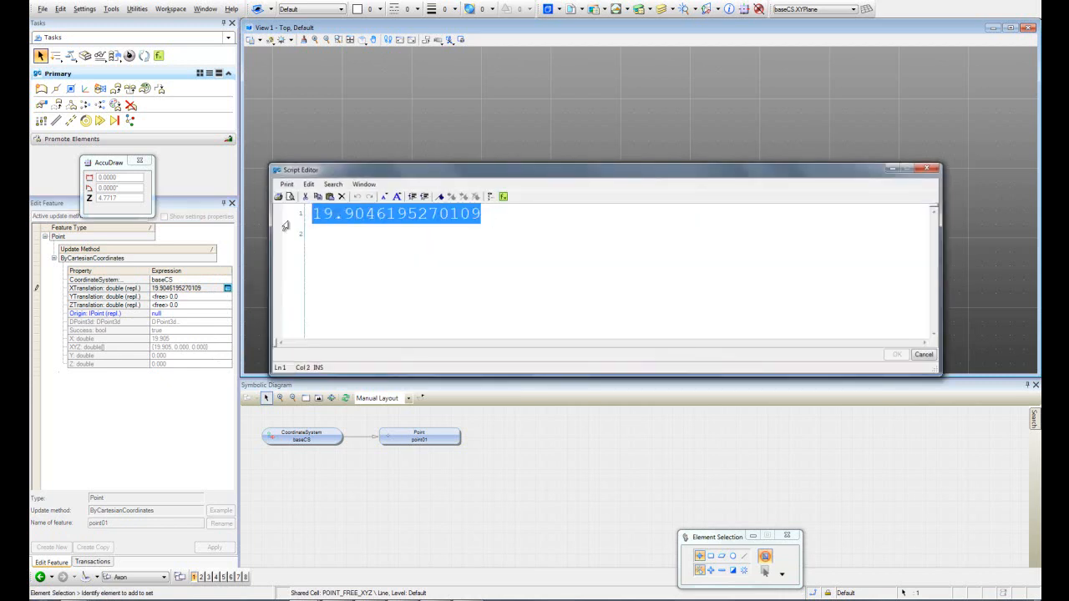
pyautogui.write('Co')
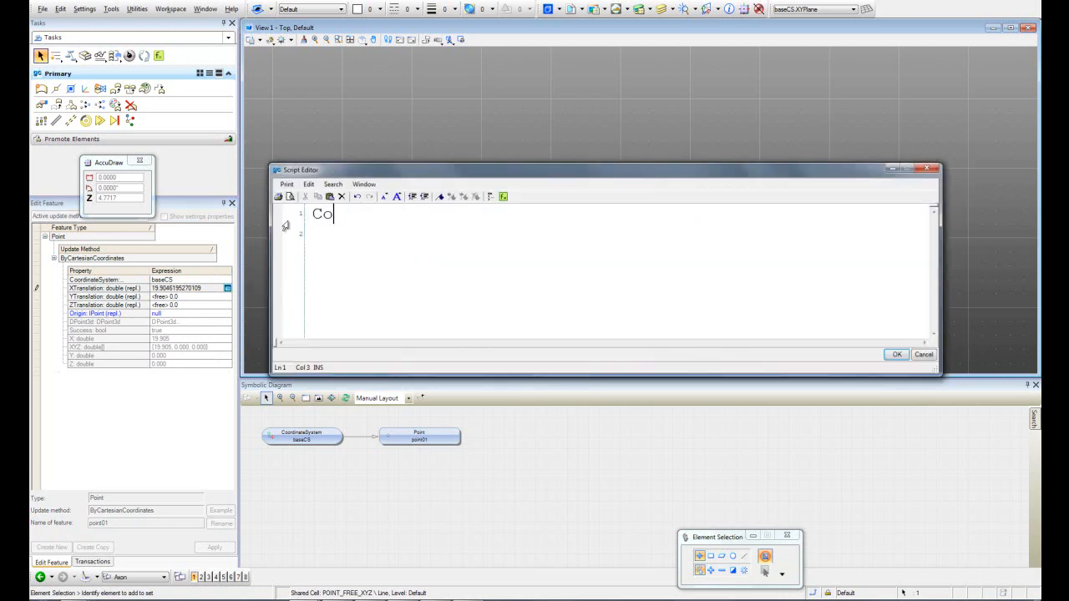
pyautogui.write('s(Se')
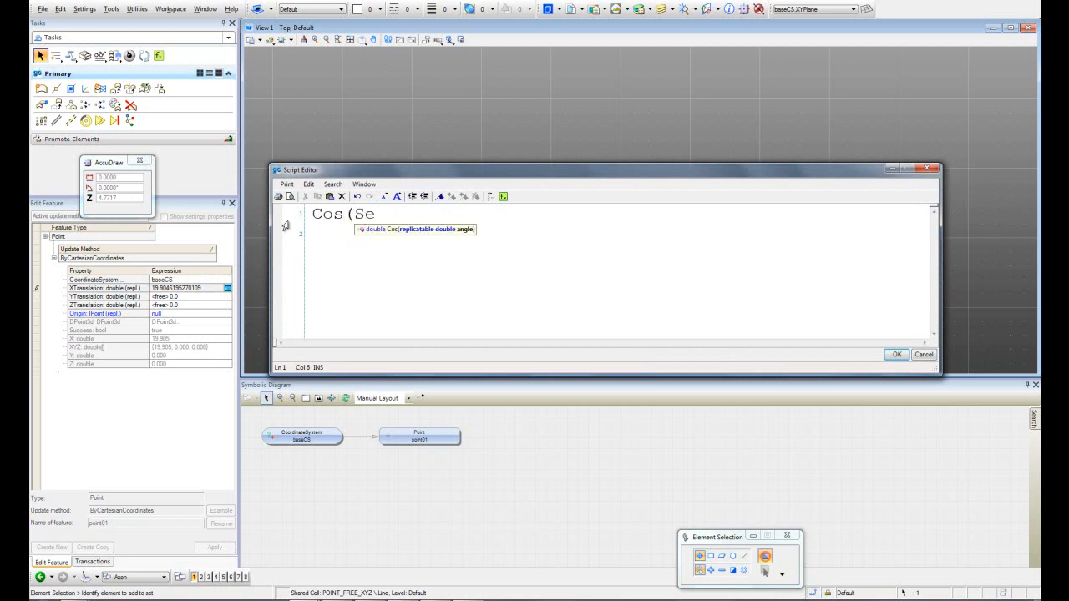
pyautogui.write('ries(')
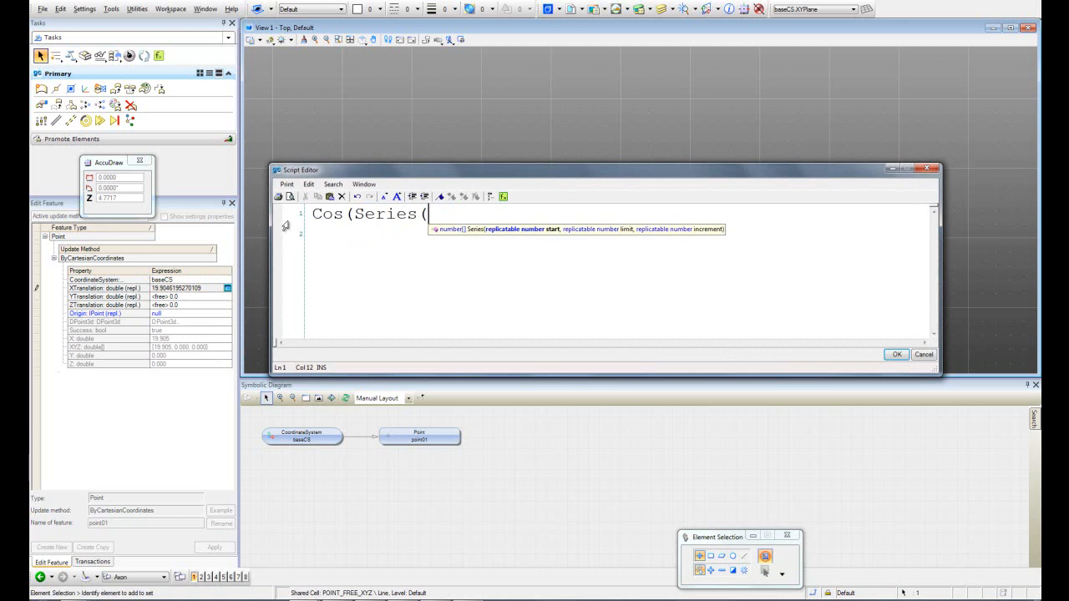
pyautogui.write('0,360,10')
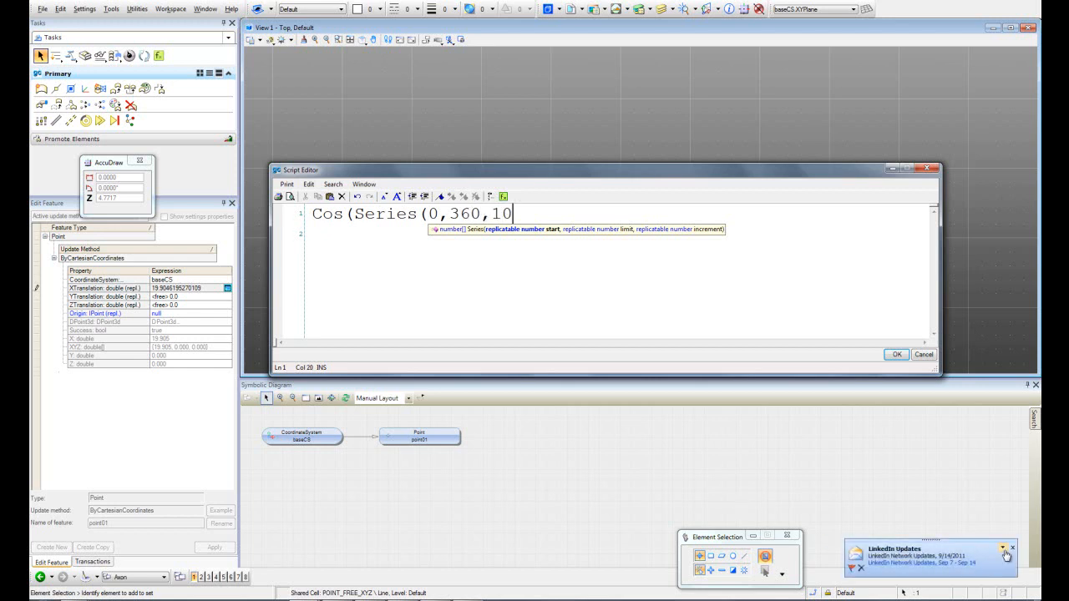
pyautogui.click(530, 214)
pyautogui.write(')')
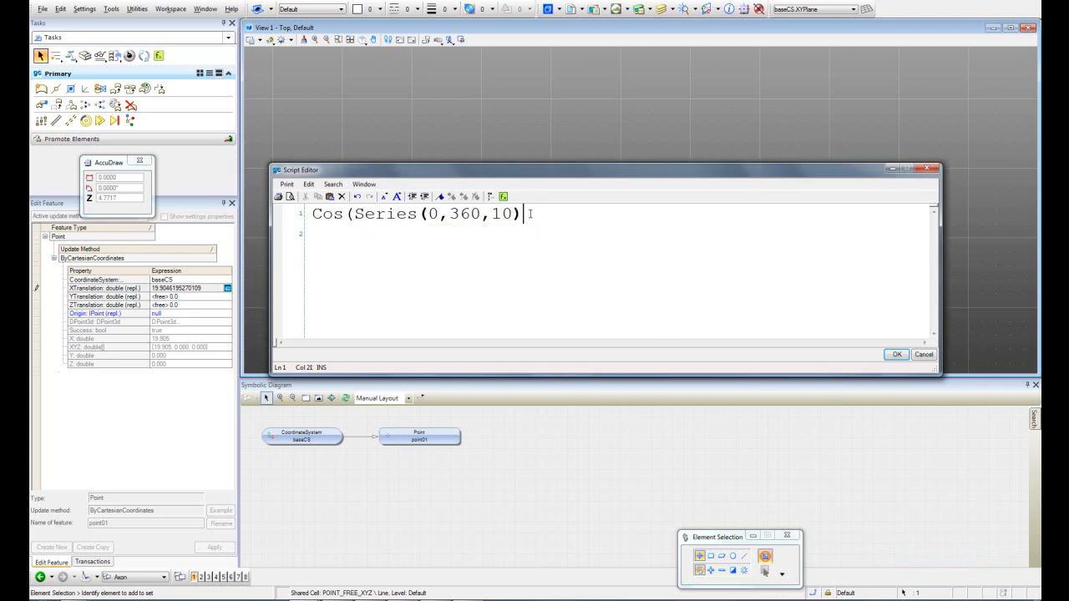
pyautogui.write(')')
pyautogui.moveTo(539, 214); pyautogui.dragTo(283, 224)
pyautogui.hotkey('ctrl', 'c')
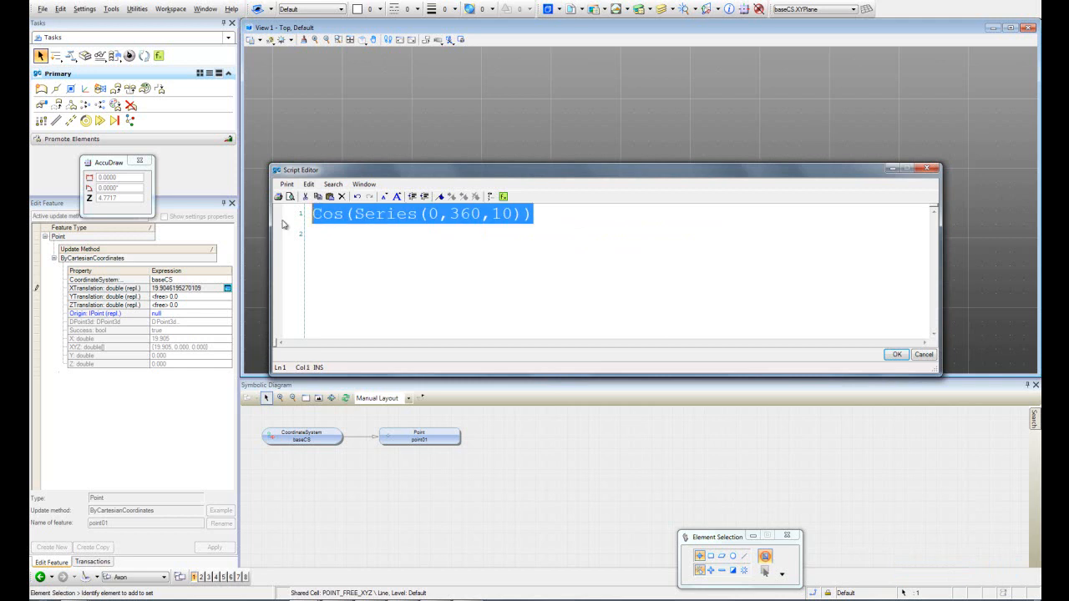
pyautogui.click(896, 354)
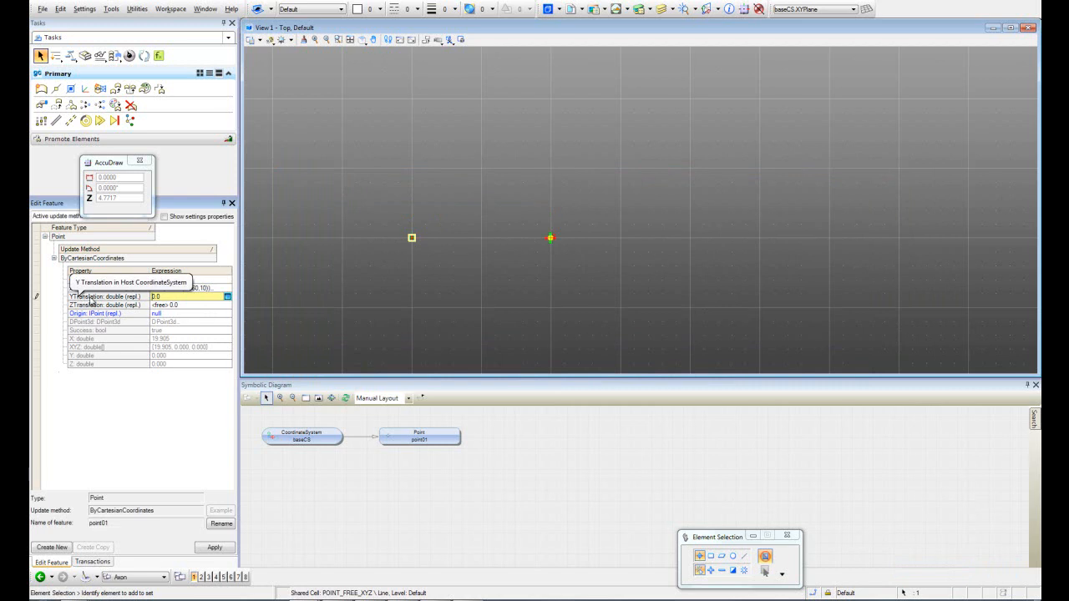
# - Set the point's YTranslation expression to Series(0,360,10)
pyautogui.click(228, 298)
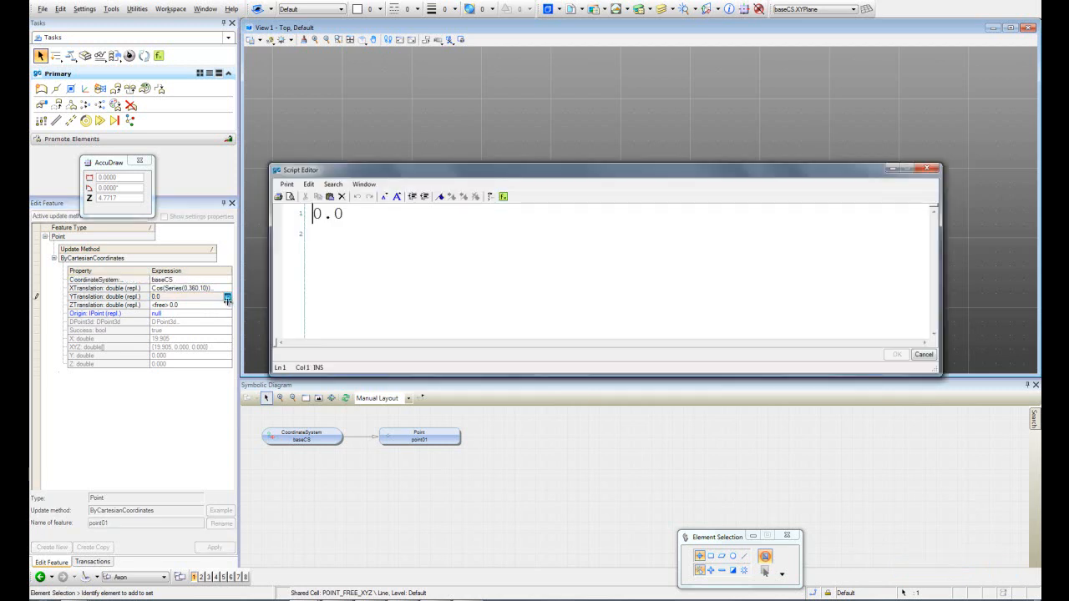
pyautogui.moveTo(361, 219); pyautogui.dragTo(282, 219)
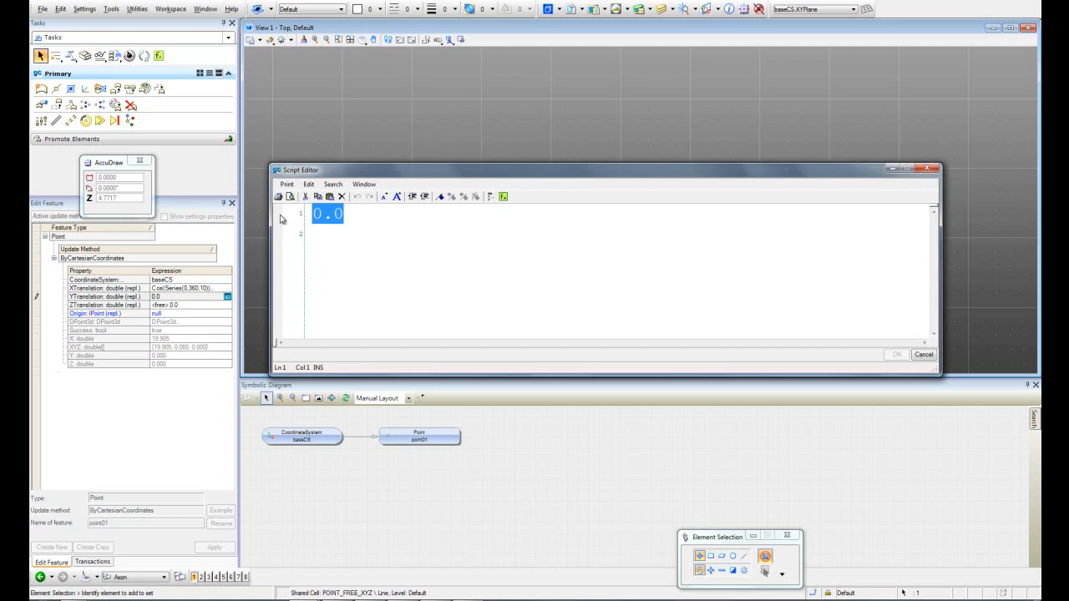
pyautogui.write('Series')
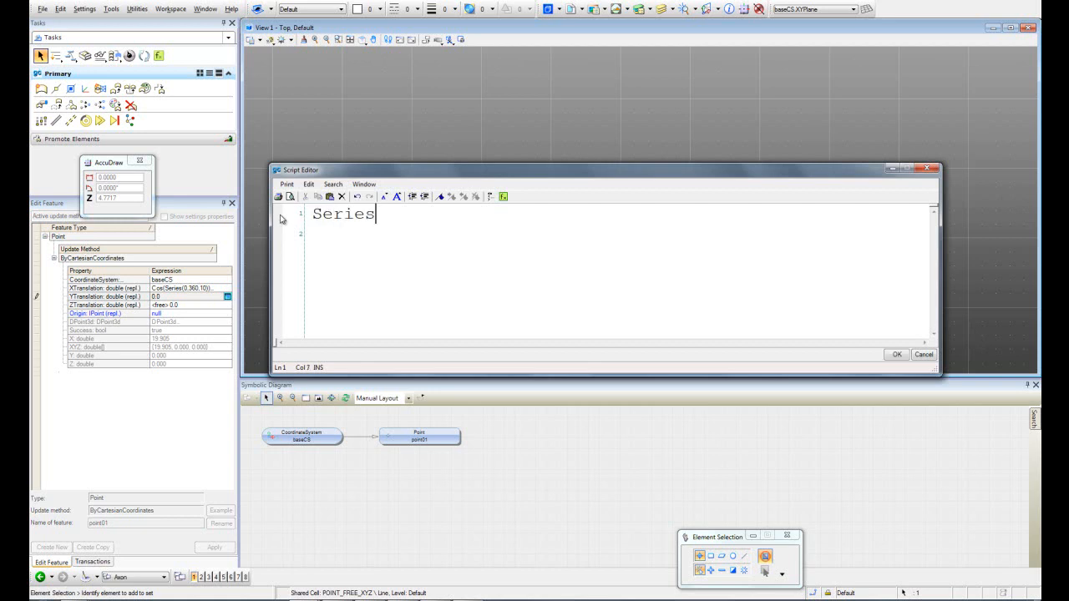
pyautogui.write('(')
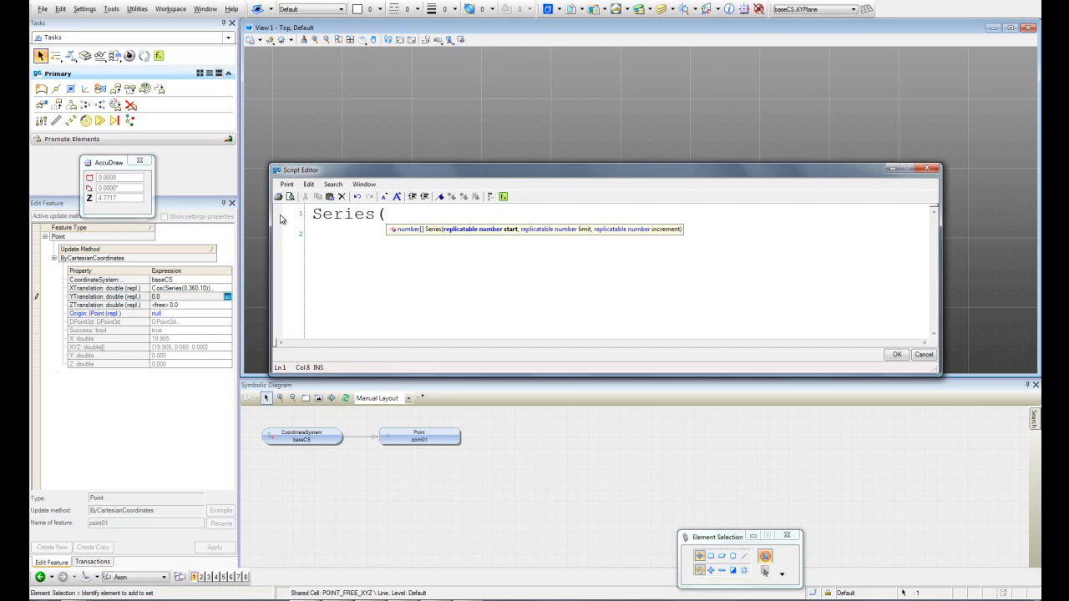
pyautogui.write('0,3')
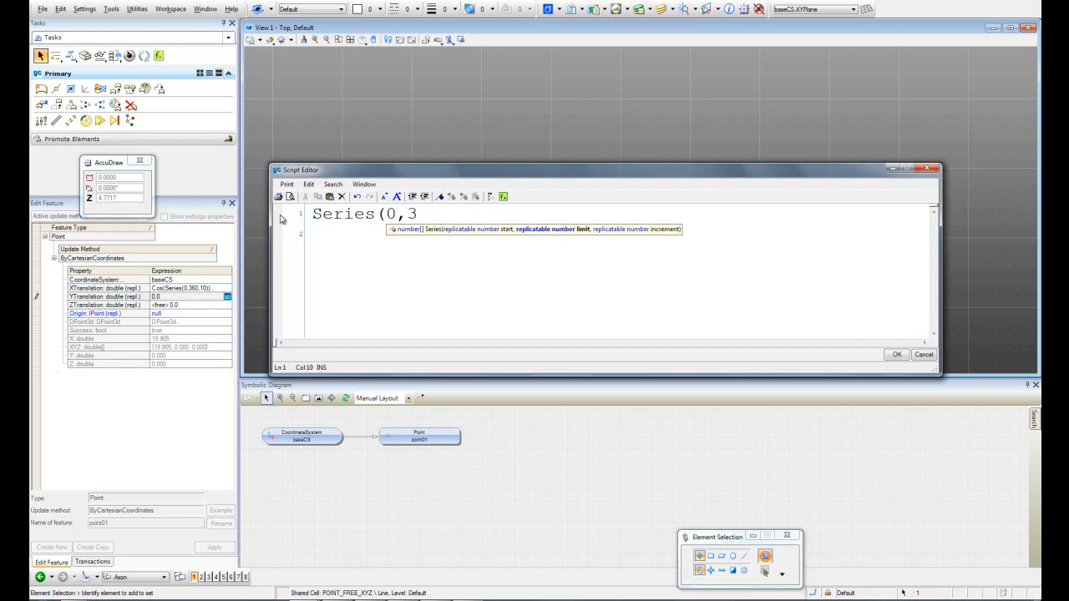
pyautogui.write('60,')
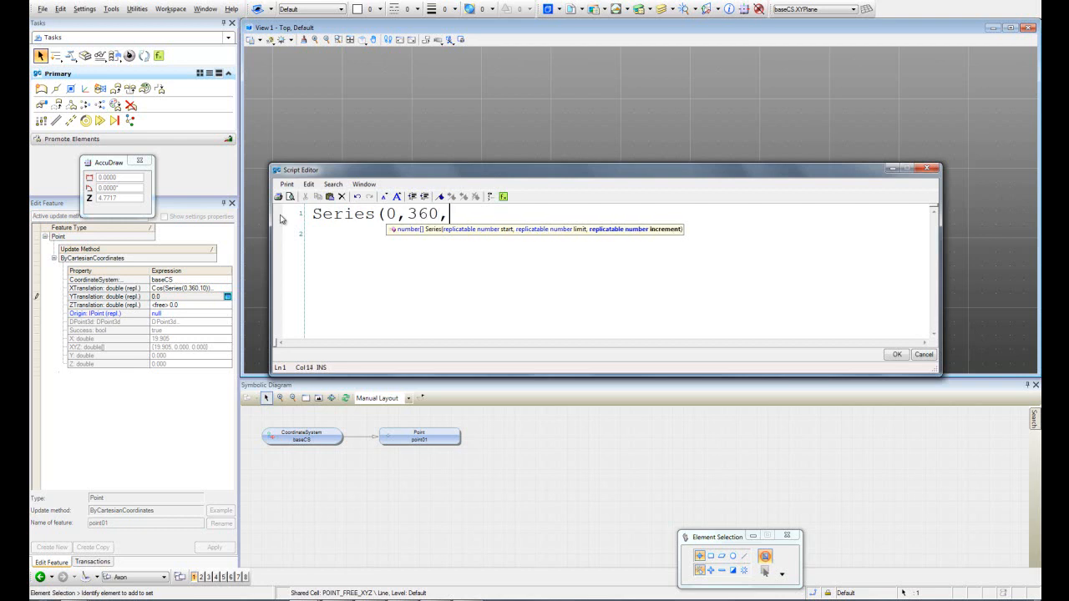
pyautogui.write('10)')
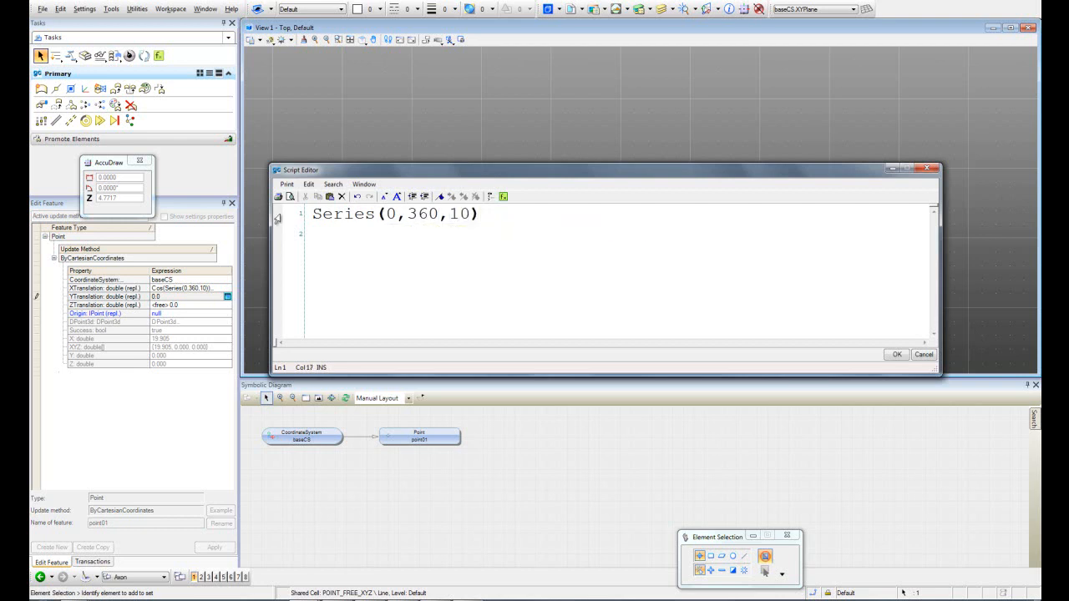
pyautogui.click(897, 355)
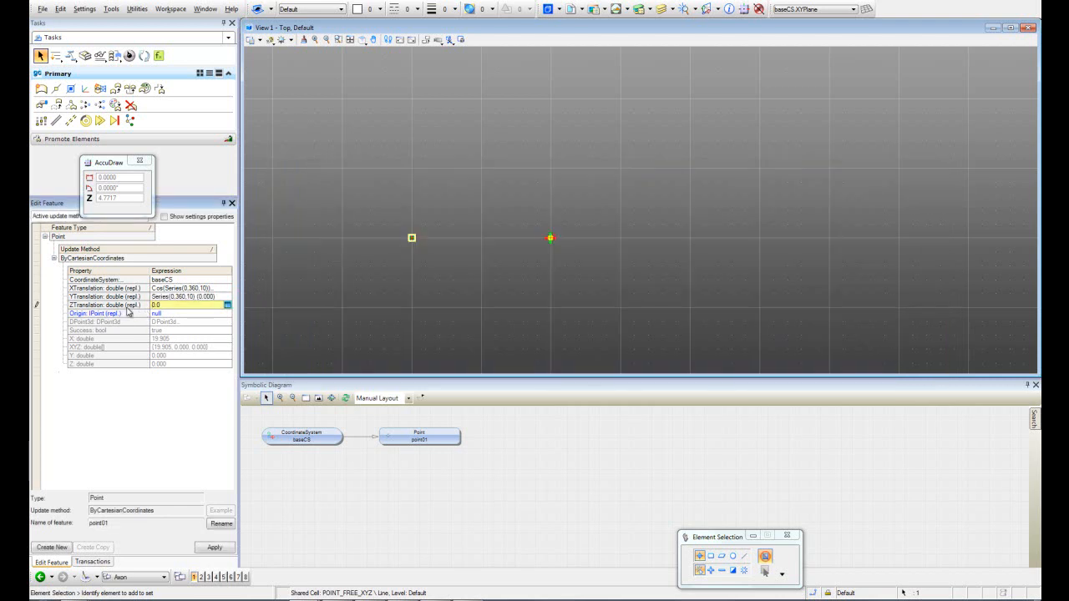
# - Set the point's ZTranslation expression to Sin(Series(0,360,10)) and apply the changed translations to the feature
pyautogui.click(227, 306)
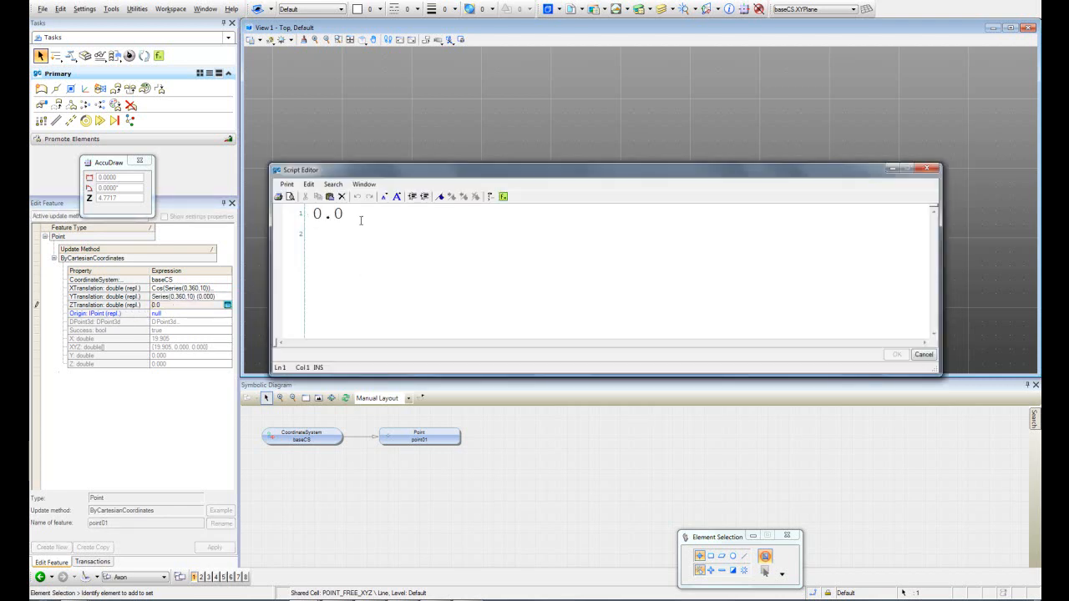
pyautogui.moveTo(358, 220); pyautogui.dragTo(285, 219)
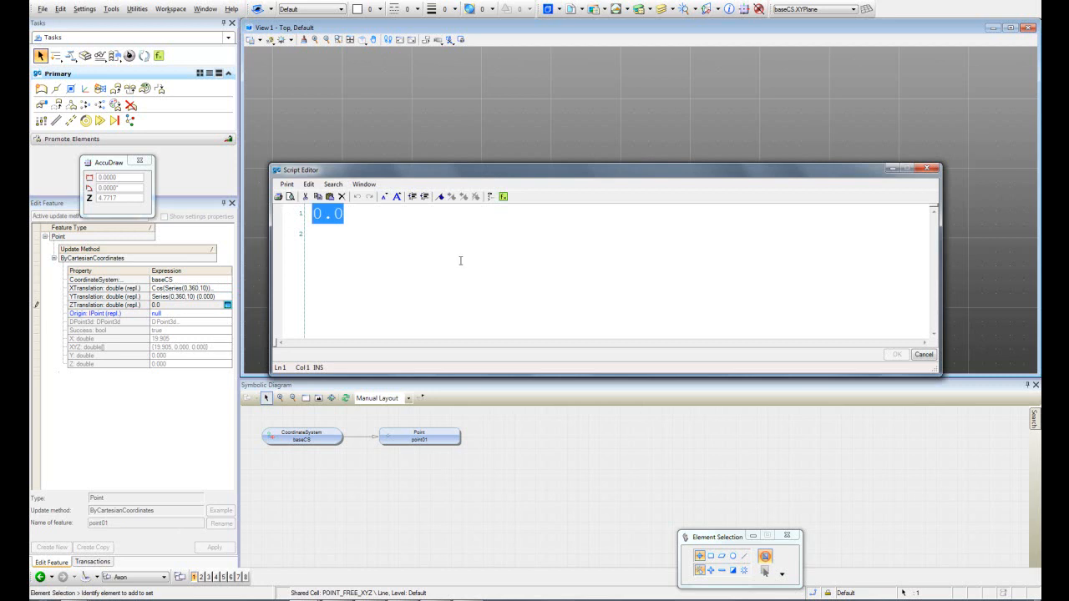
pyautogui.hotkey('ctrl', 'v')
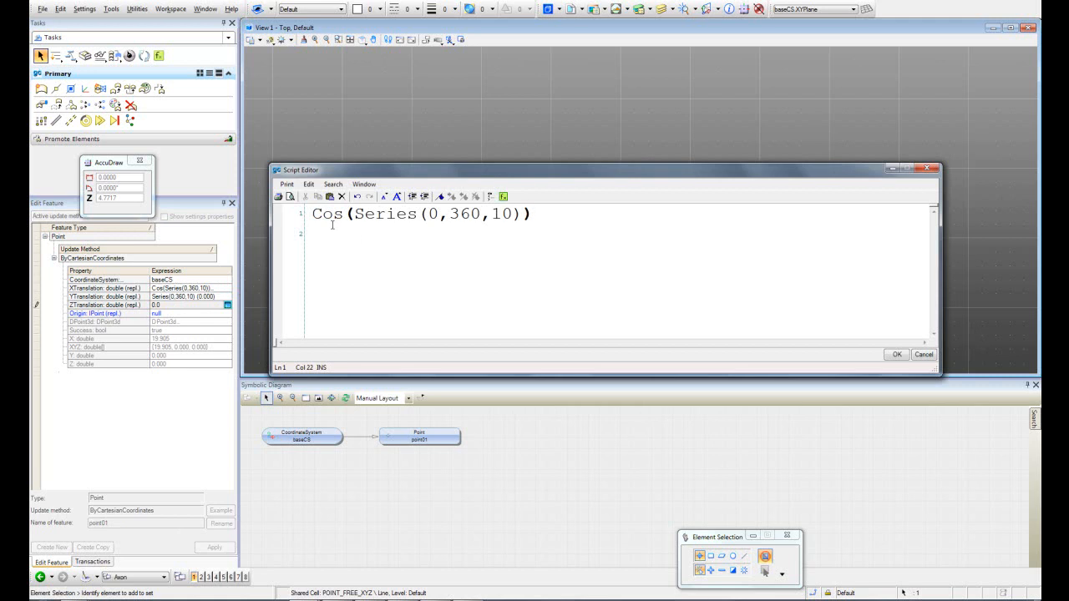
pyautogui.moveTo(346, 217); pyautogui.dragTo(306, 217)
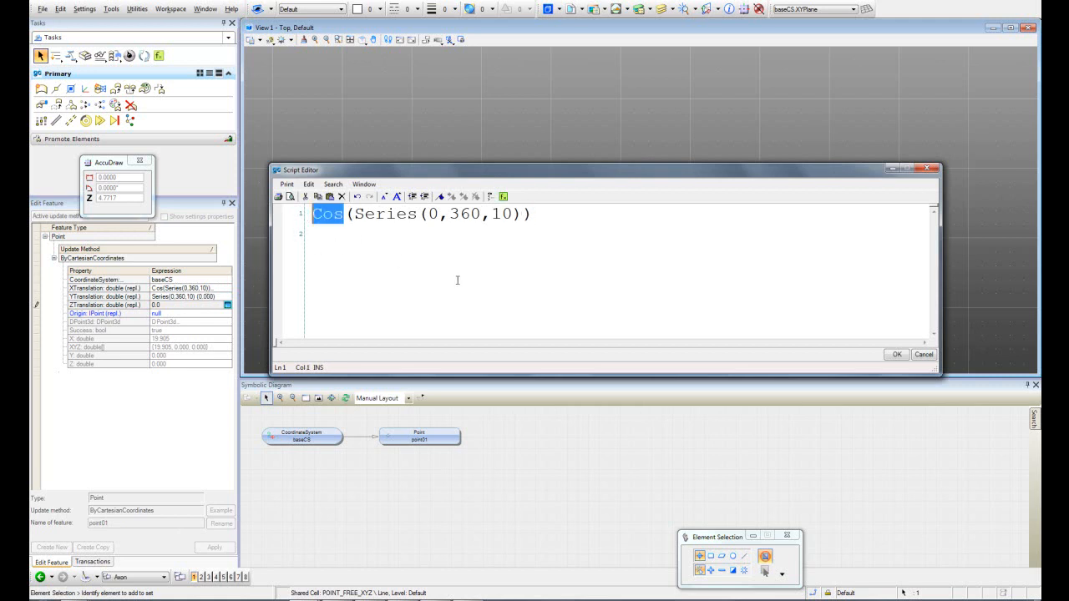
pyautogui.write('Sine')
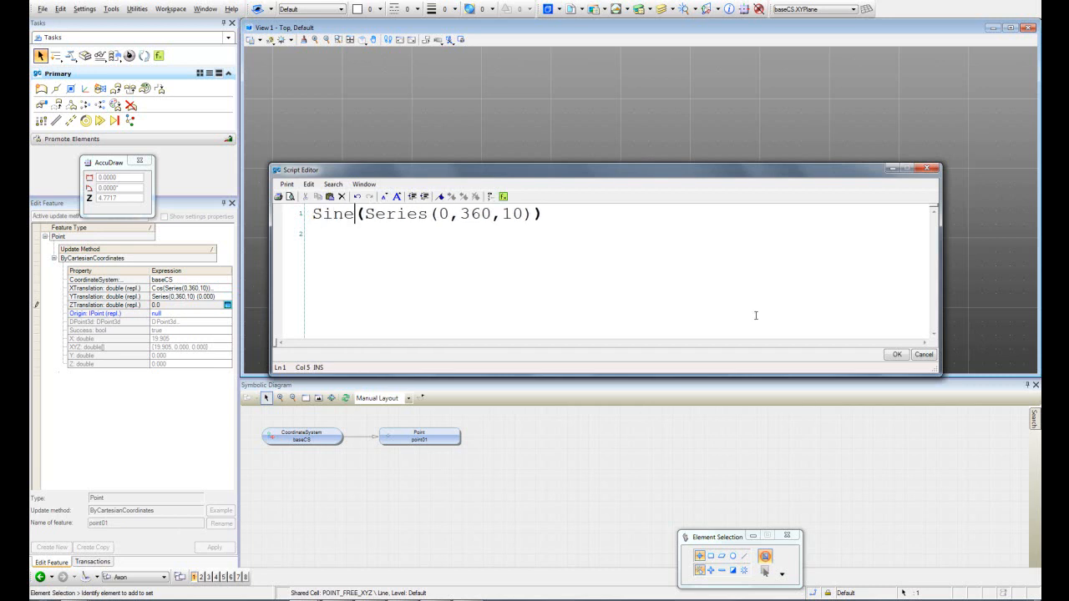
pyautogui.press('BackSpace')
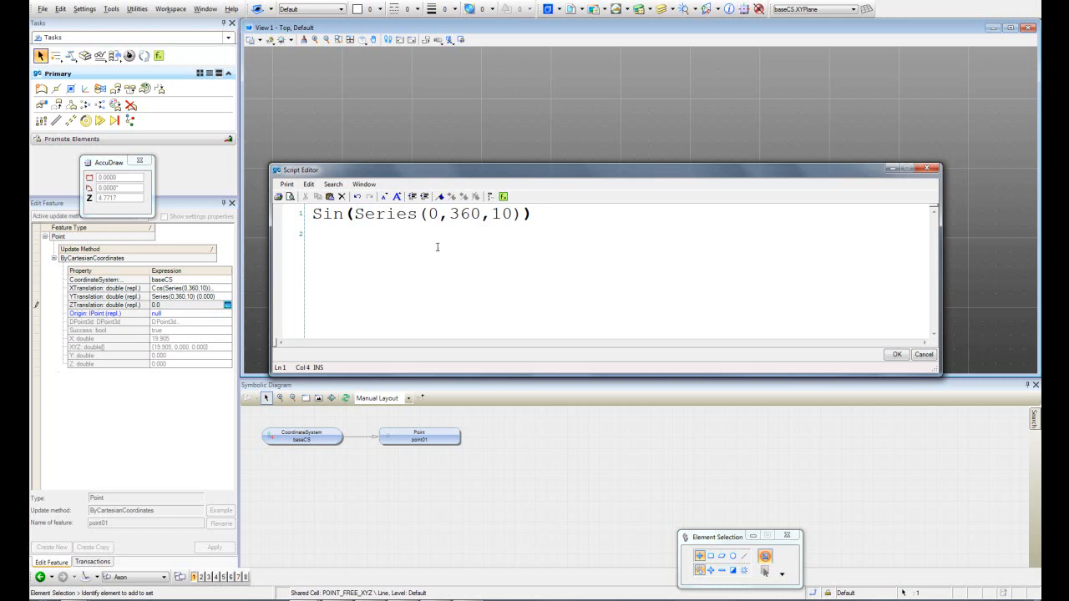
pyautogui.click(897, 355)
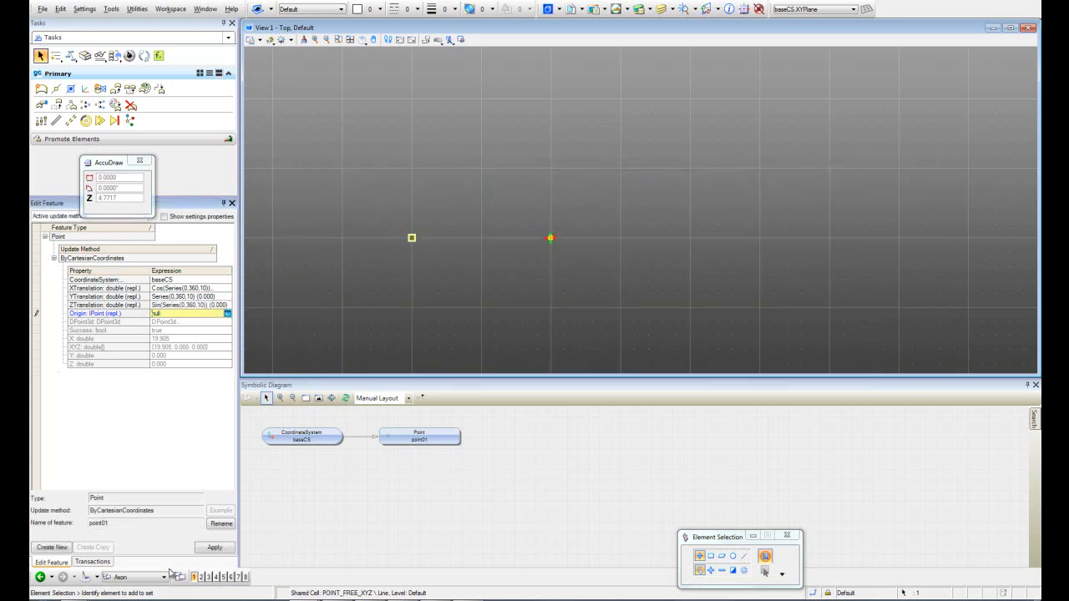
pyautogui.click(216, 547)
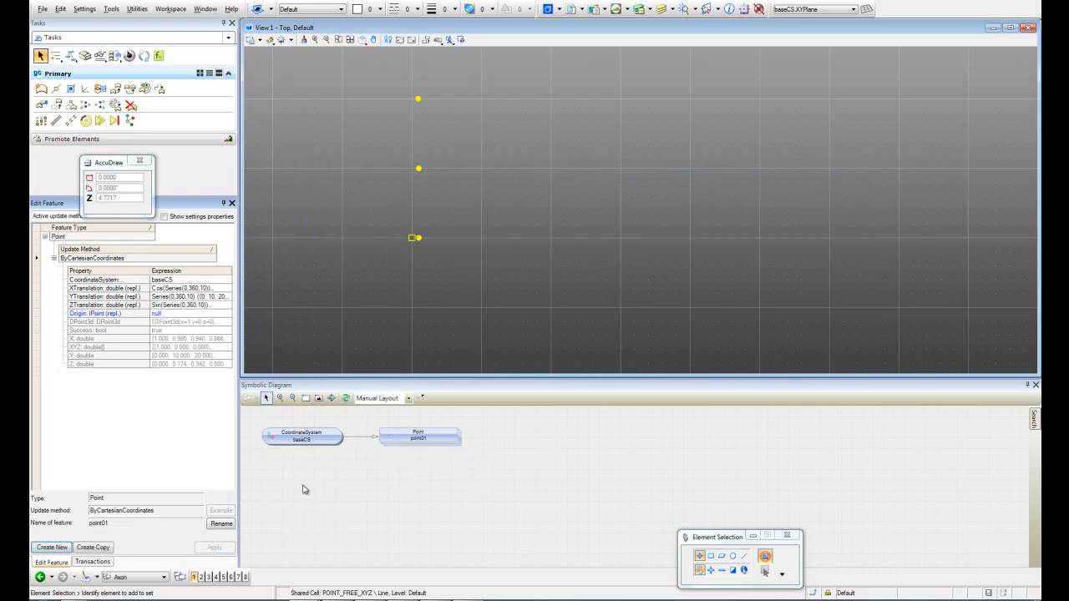
# - Scale the point's XTranslation to Cos(Series(0,360,10))*20 and its ZTranslation to Sin(Series(0,360,10))*20, and apply both
pyautogui.scroll(-3, 483, 325)
pyautogui.keyDown('shift'); pyautogui.moveTo(482, 327); pyautogui.dragTo(559, 249, button='middle'); pyautogui.keyUp('shift')
pyautogui.click(218, 289)
pyautogui.click(227, 289)
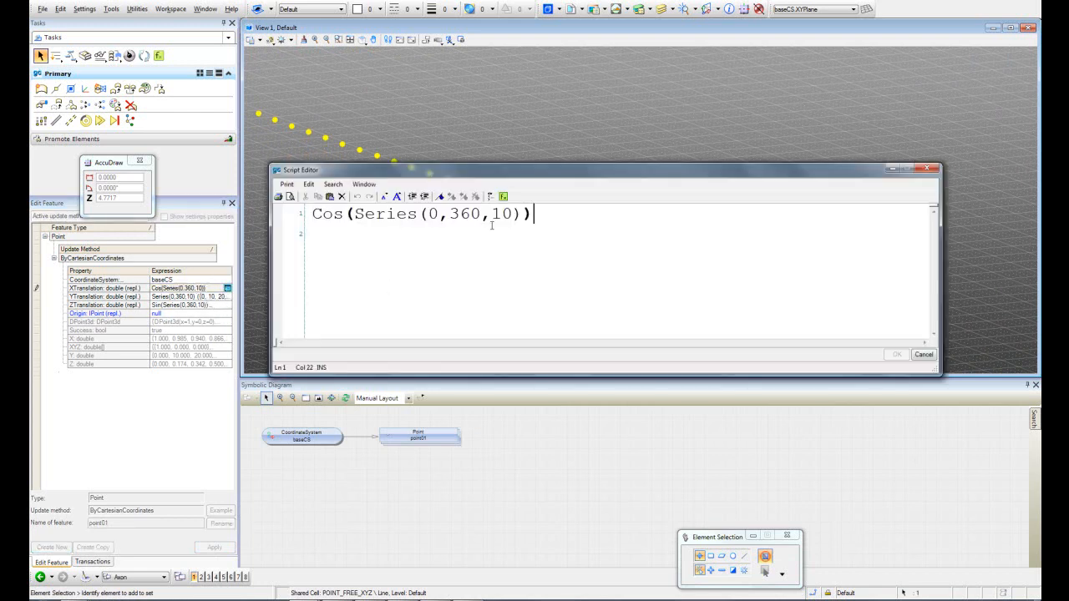
pyautogui.write('*20')
pyautogui.click(896, 355)
pyautogui.click(215, 305)
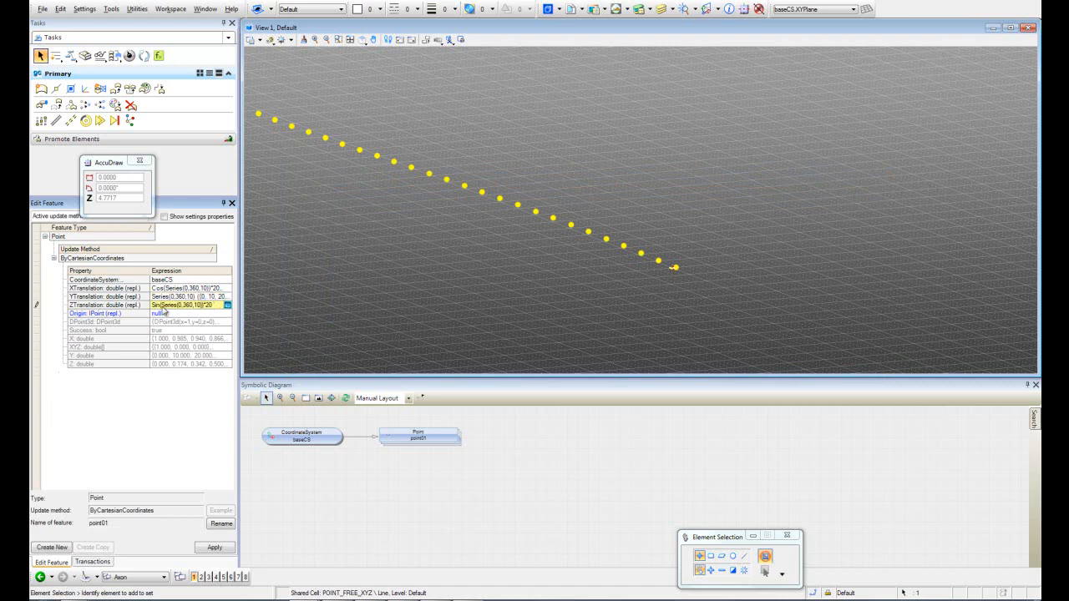
pyautogui.press('Return')
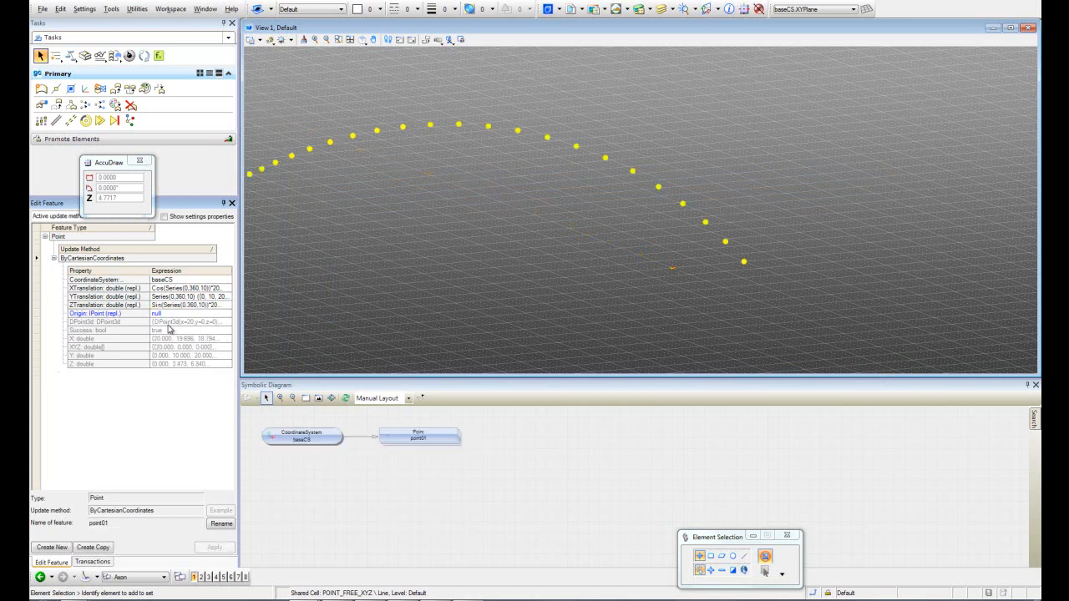
# - Create a copy of the replicated point with its XTranslation expression set to -Cos(Series(0,360,10))*20
pyautogui.keyDown('shift'); pyautogui.moveTo(558, 264); pyautogui.dragTo(595, 278, button='middle'); pyautogui.keyUp('shift')
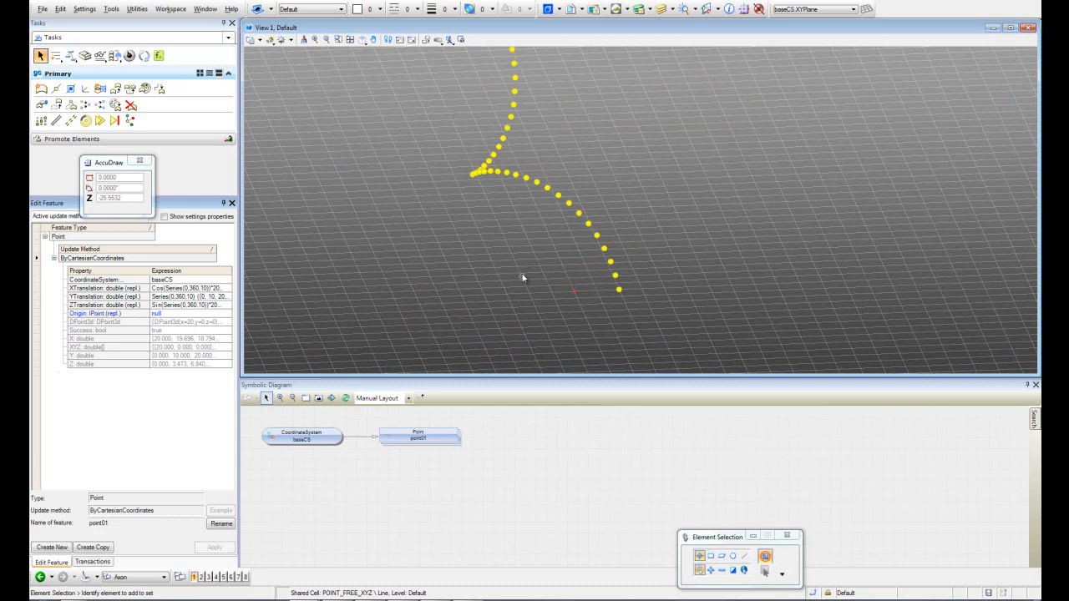
pyautogui.moveTo(522, 279); pyautogui.dragTo(493, 292, button='middle')
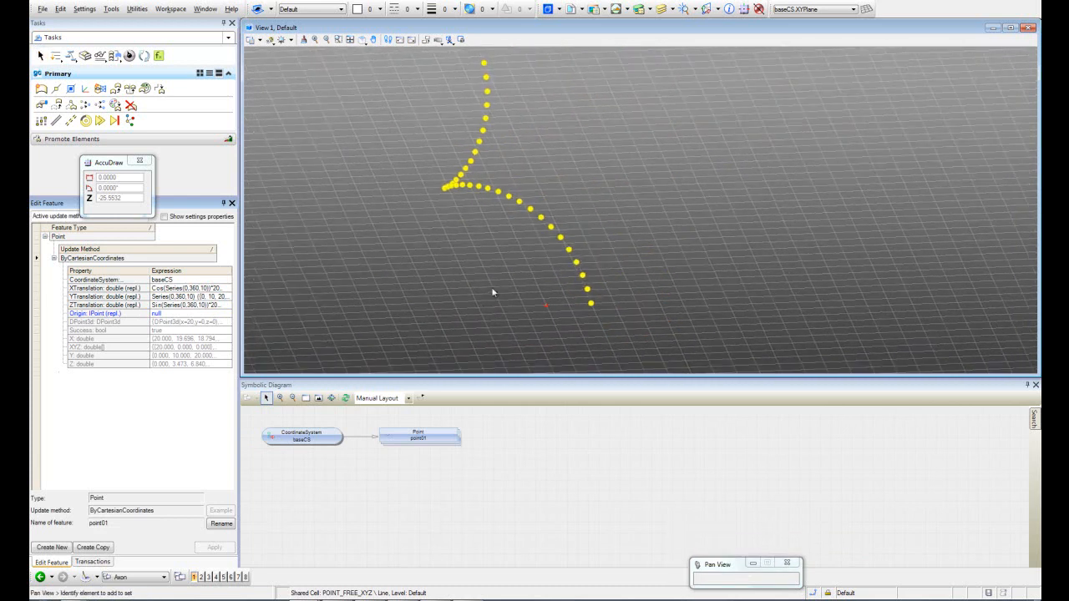
pyautogui.click(93, 548)
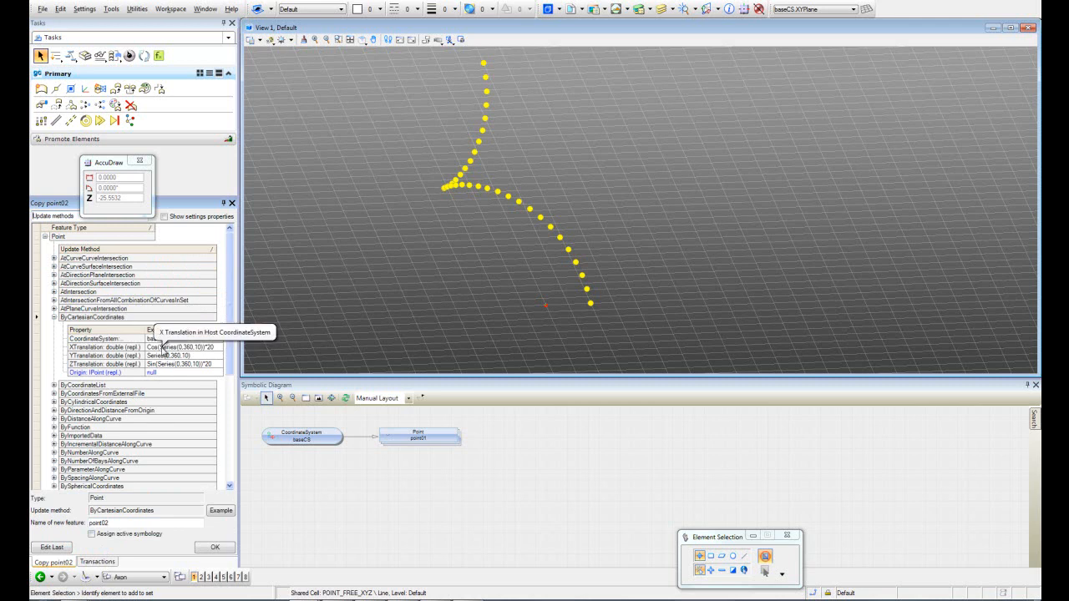
pyautogui.click(193, 347)
pyautogui.click(218, 348)
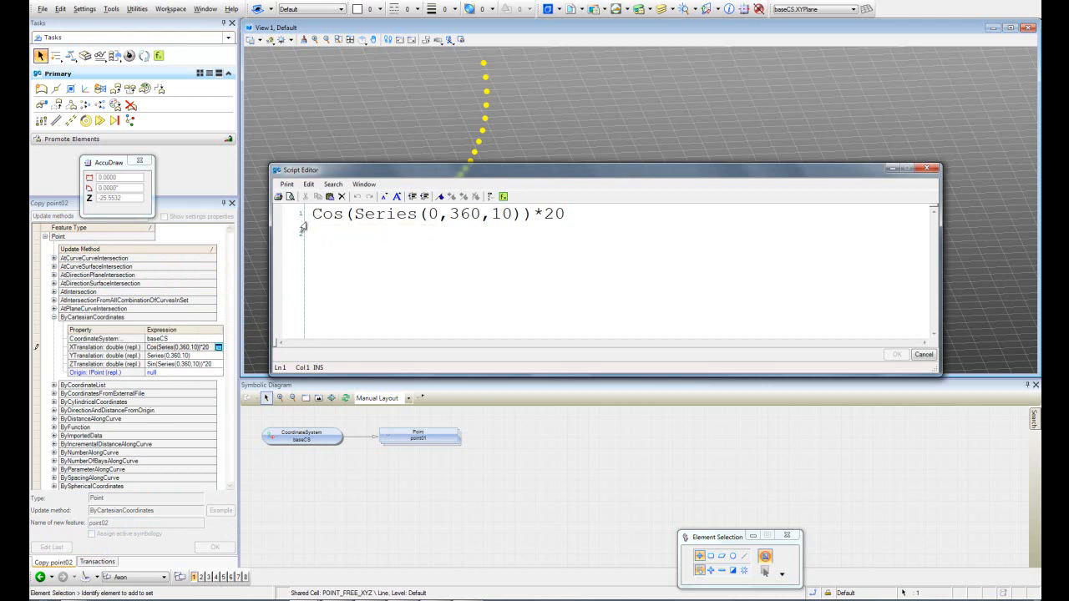
pyautogui.write('-')
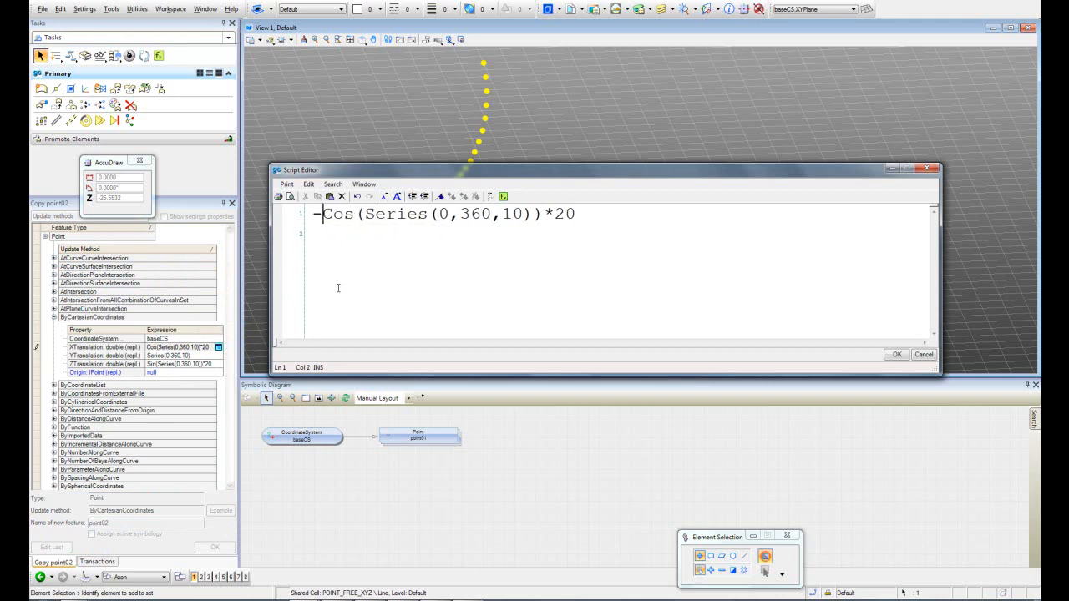
pyautogui.click(898, 356)
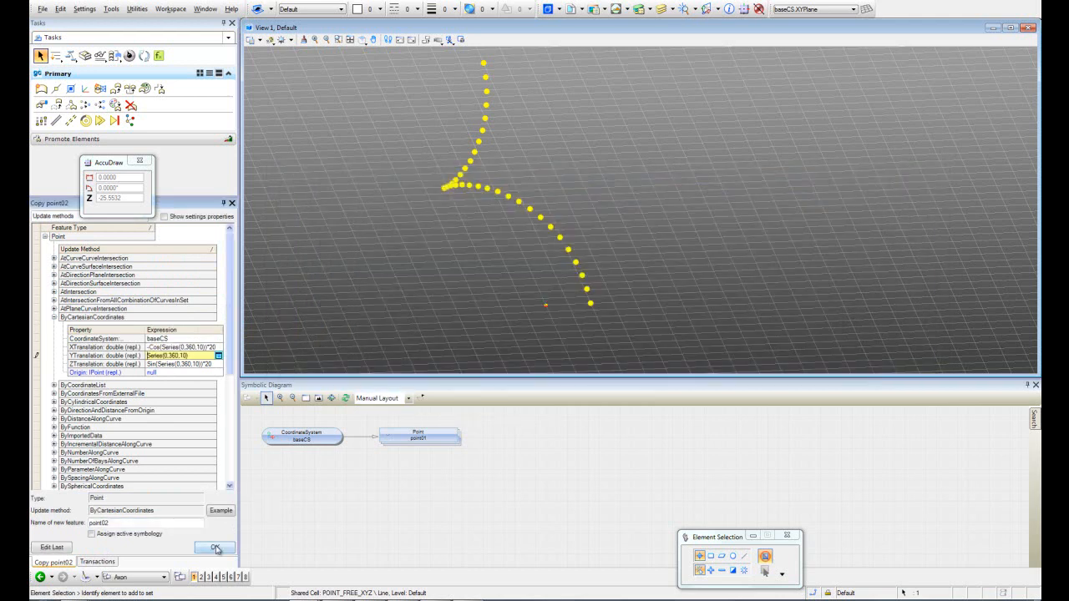
pyautogui.click(215, 548)
pyautogui.moveTo(548, 269); pyautogui.dragTo(639, 276)
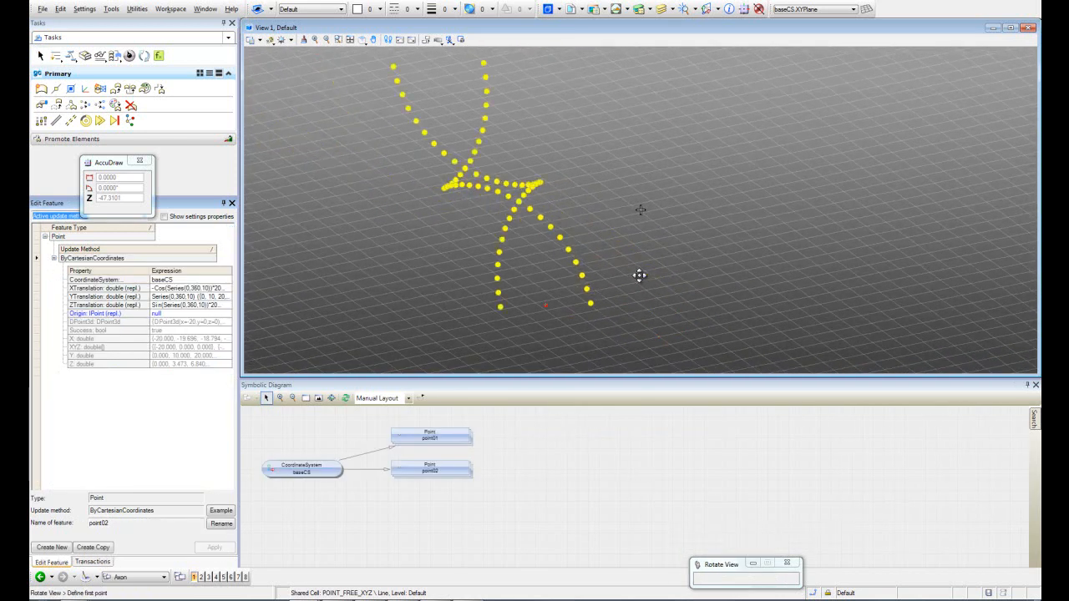
pyautogui.keyDown('shift'); pyautogui.moveTo(639, 276); pyautogui.dragTo(639, 277, button='middle'); pyautogui.keyUp('shift')
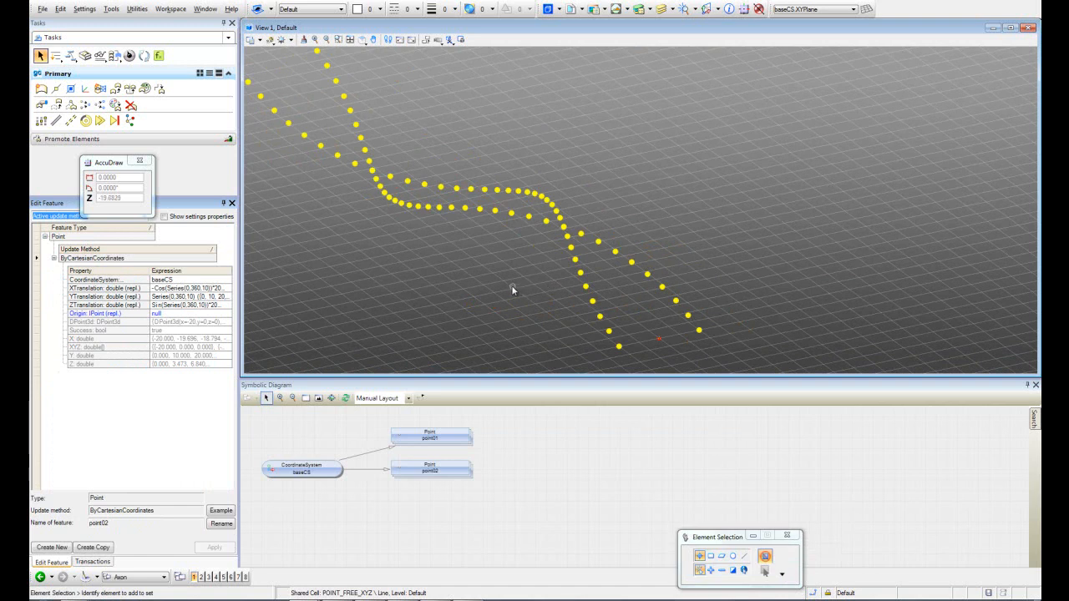
pyautogui.keyDown('shift'); pyautogui.moveTo(524, 316); pyautogui.dragTo(478, 284, button='middle'); pyautogui.keyUp('shift')
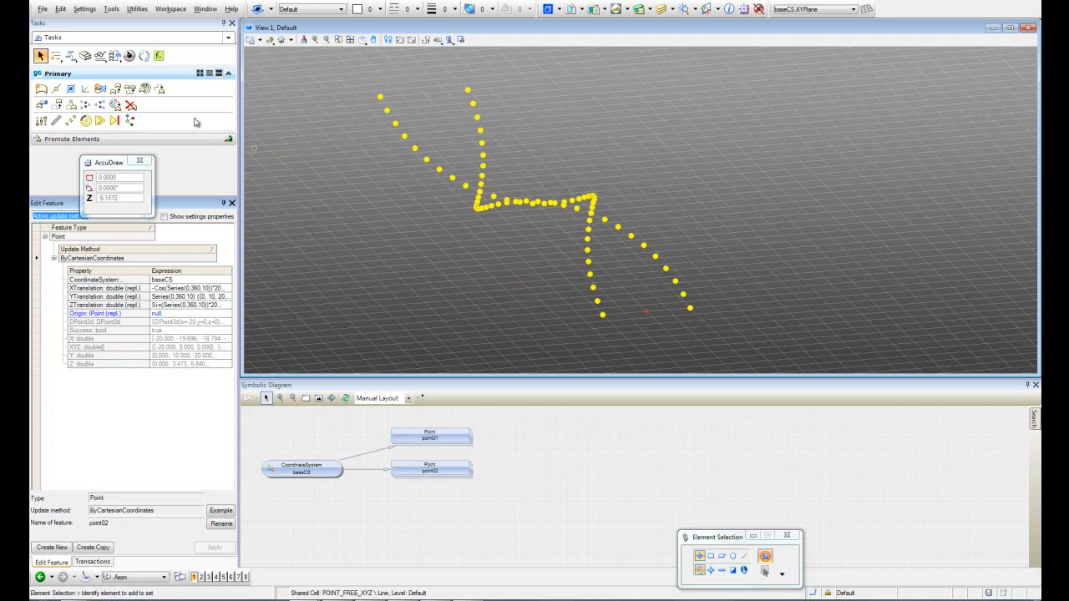
pyautogui.click(91, 562)
pyautogui.click(59, 562)
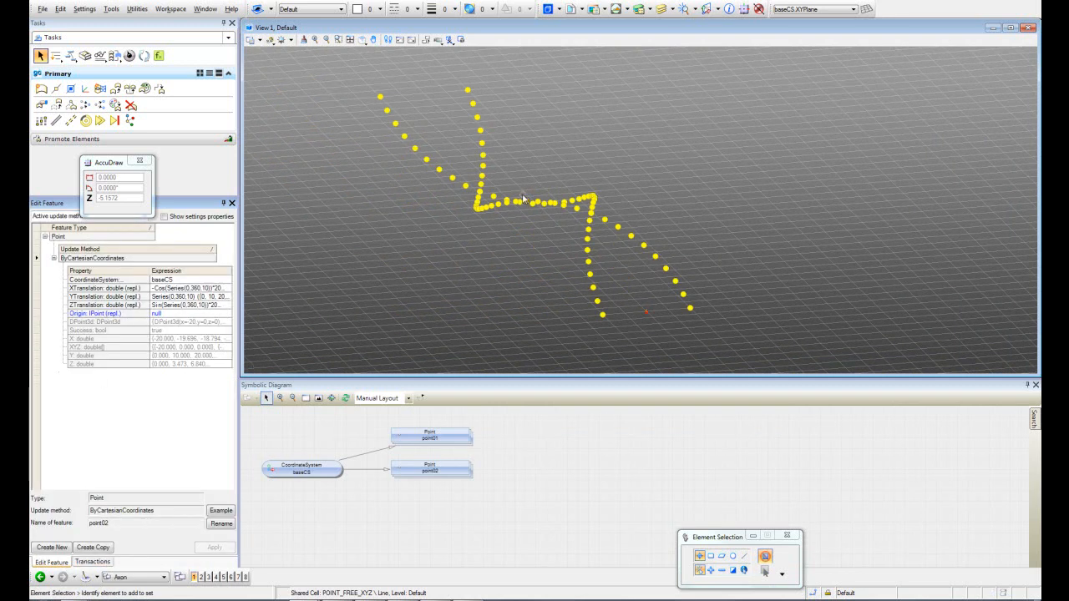
# - Rename the point features point01 and point02 as pt1 and pt2
pyautogui.click(221, 526)
pyautogui.click(596, 214)
pyautogui.write('pt1')
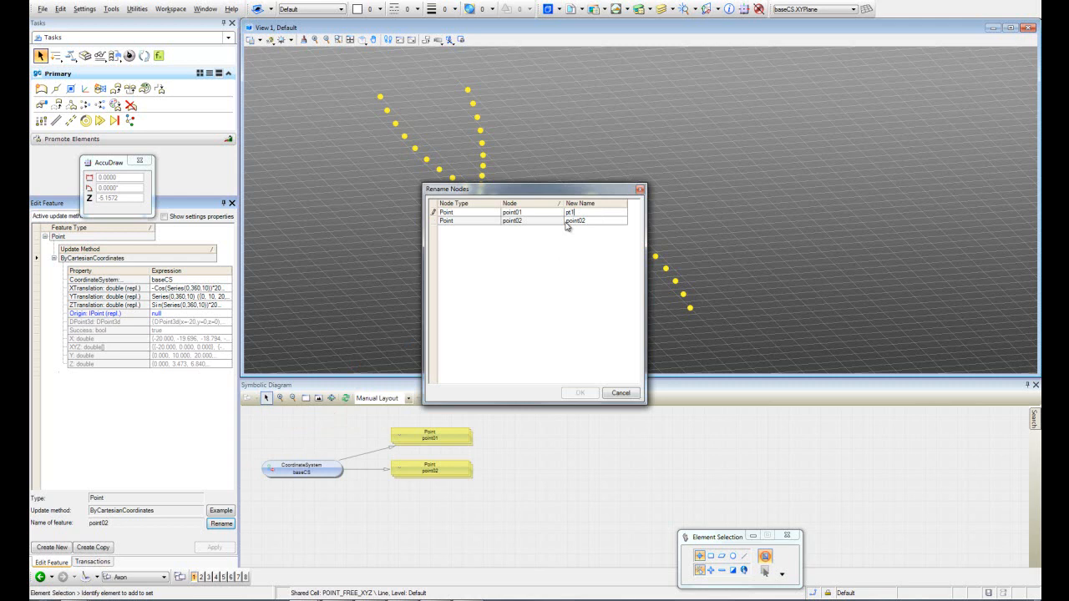
pyautogui.click(579, 221)
pyautogui.write('pt2')
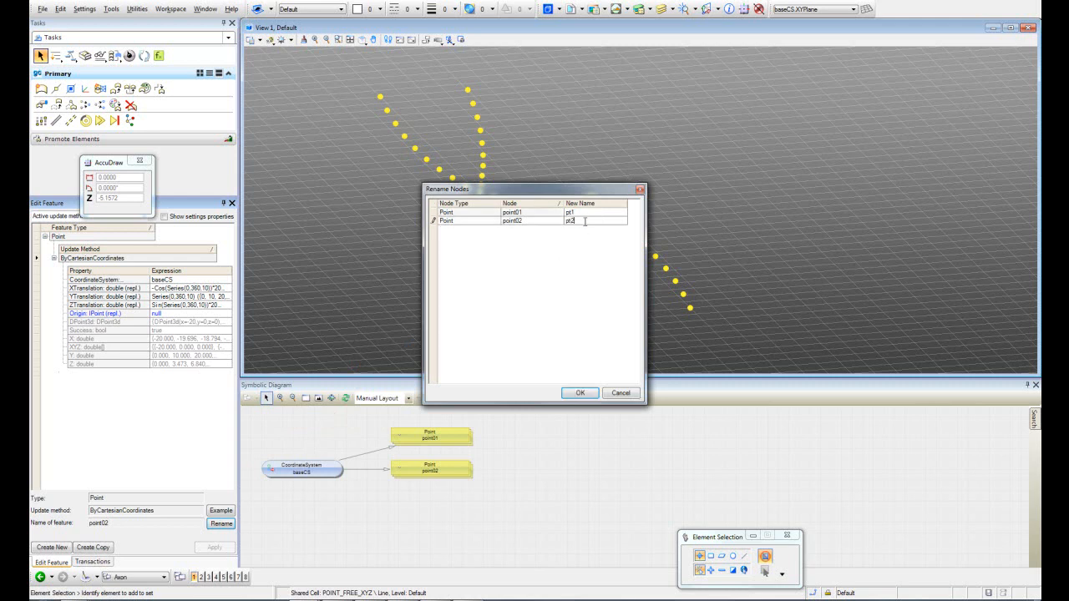
pyautogui.click(578, 392)
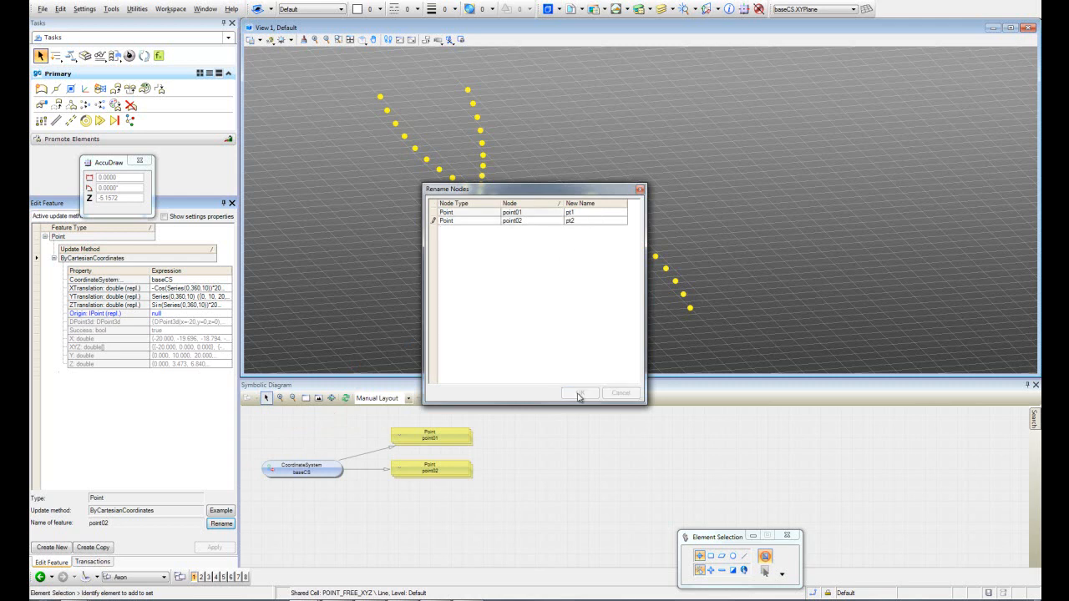
# - Create a BSplineCurve feature with the ByPoints method, using pt1 as its Points
pyautogui.moveTo(547, 297)
pyautogui.keyDown('shift'); pyautogui.mouseDown(button='middle')
pyautogui.moveTo(462, 287)
pyautogui.moveTo(534, 293)
pyautogui.mouseUp(button='middle'); pyautogui.keyUp('shift')
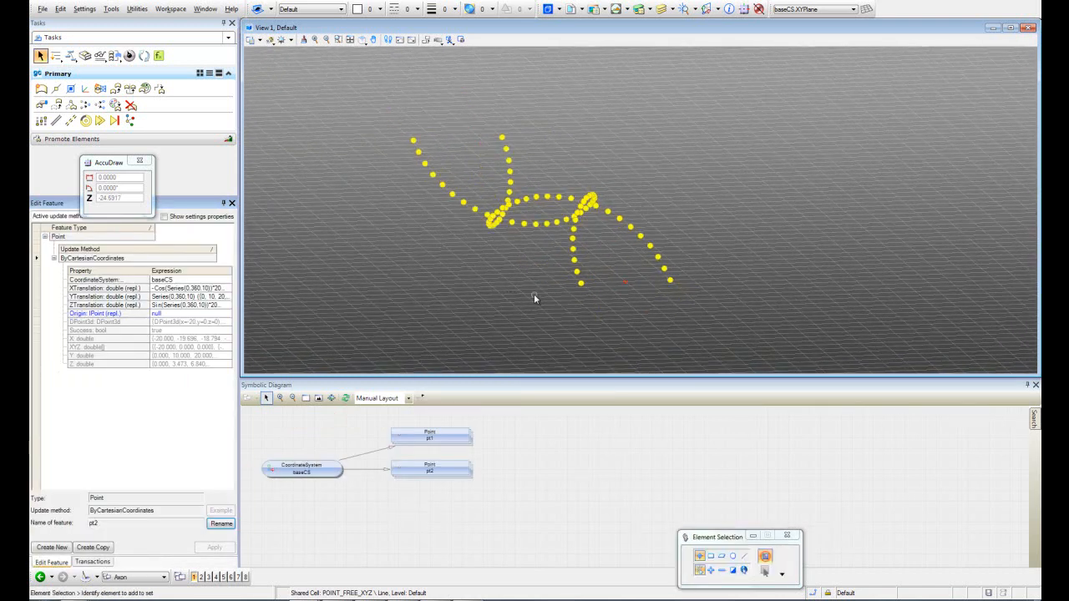
pyautogui.click(42, 90)
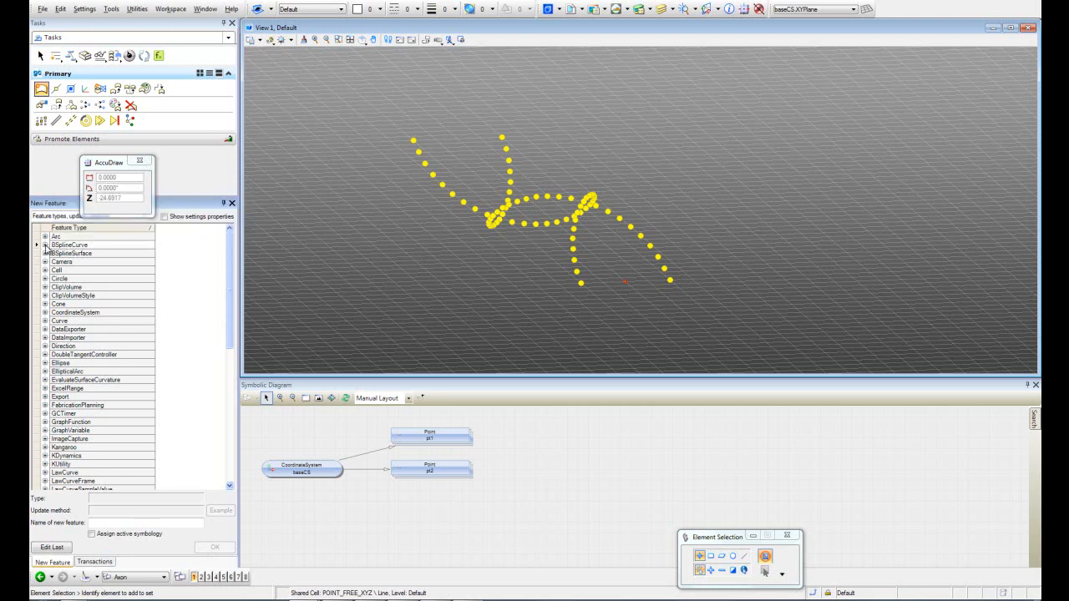
pyautogui.click(45, 245)
pyautogui.click(74, 267)
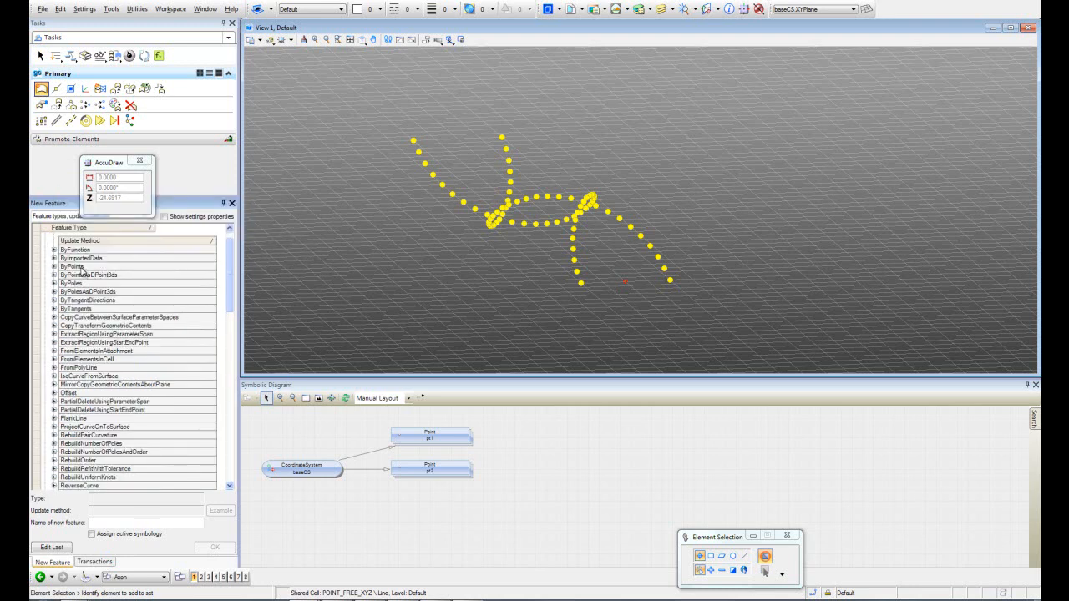
pyautogui.click(54, 267)
pyautogui.click(165, 288)
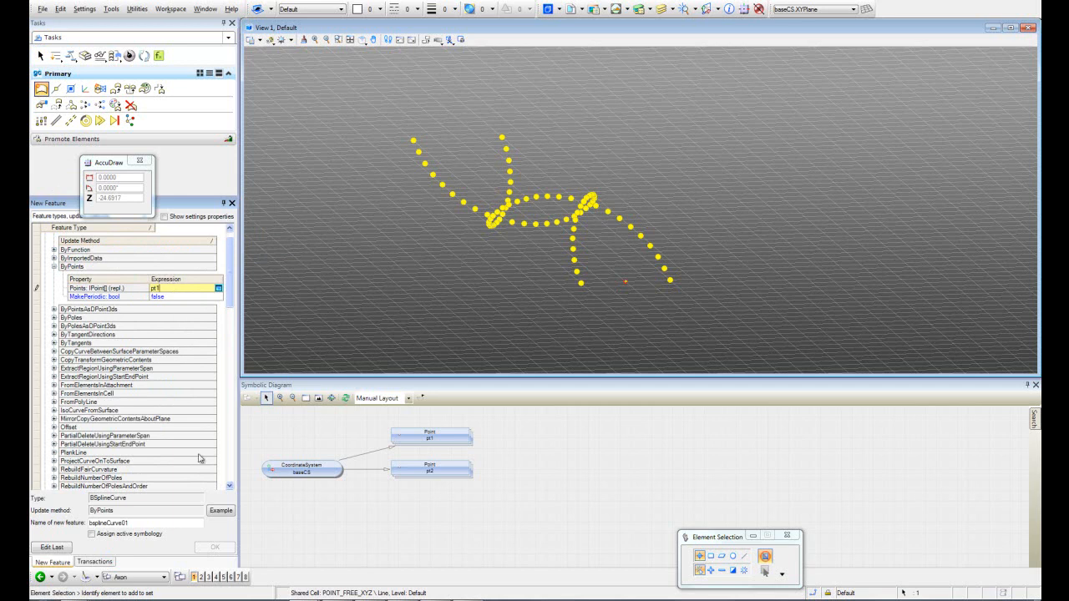
pyautogui.press('Return')
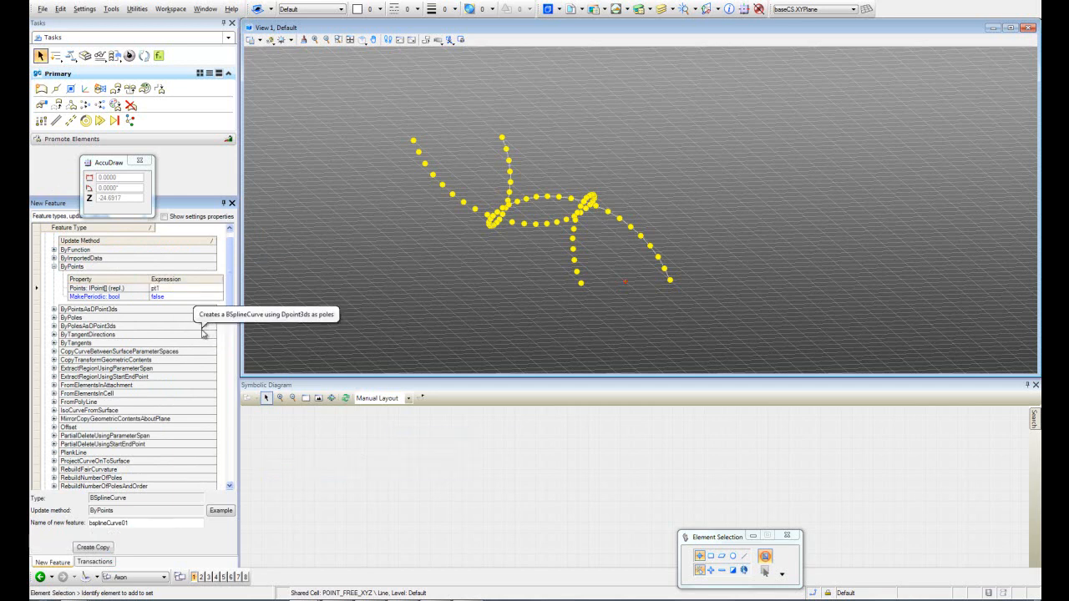
# - Create a copy of the B-spline curve with its Points expression set to pt2
pyautogui.click(102, 549)
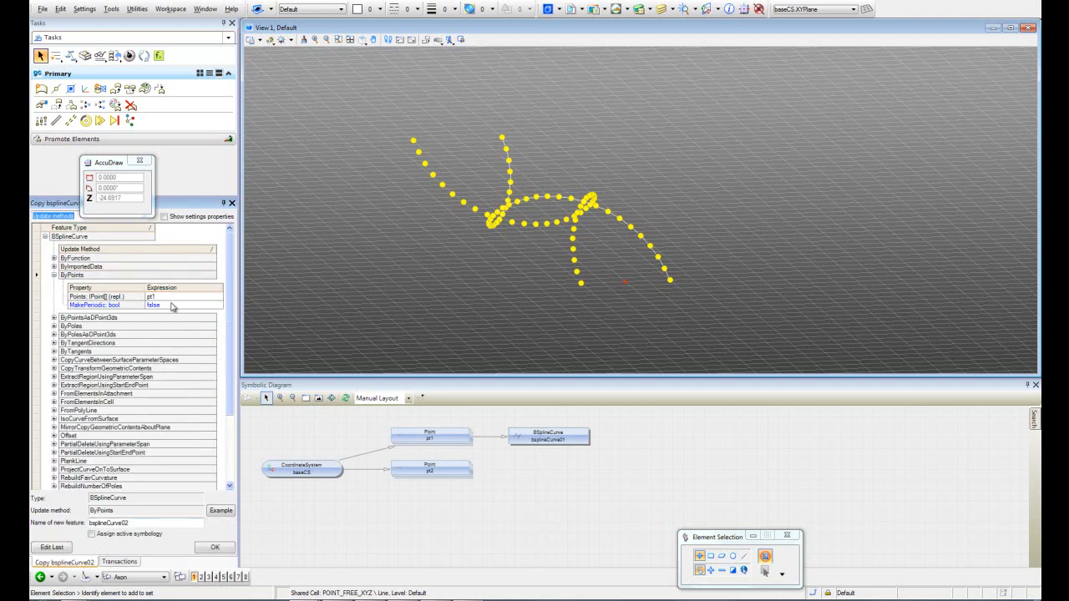
pyautogui.click(171, 297)
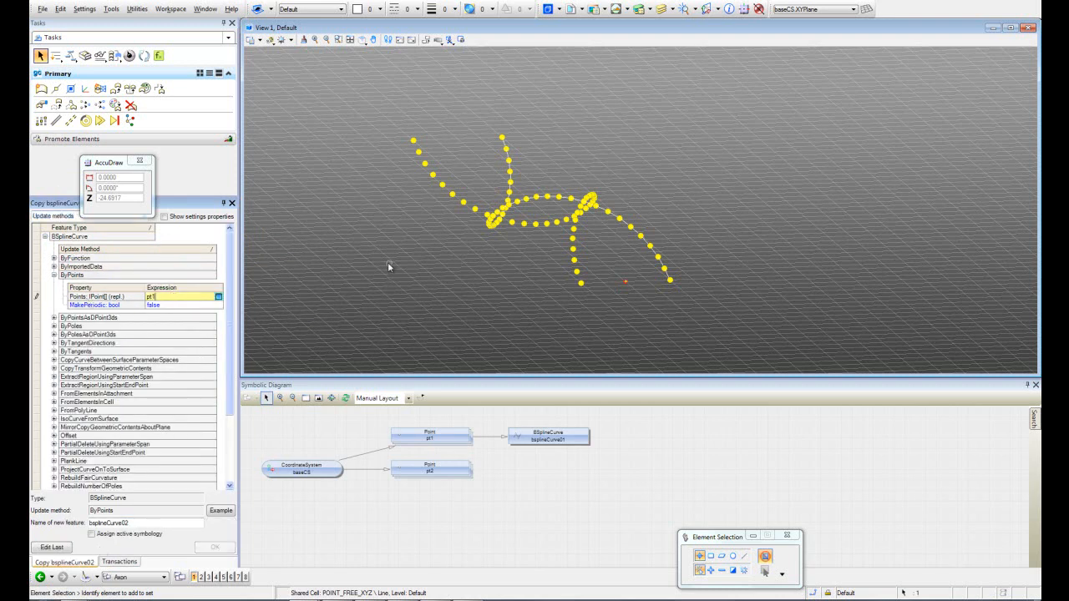
pyautogui.keyDown('shift'); pyautogui.moveTo(537, 270); pyautogui.dragTo(475, 289, button='middle'); pyautogui.keyUp('shift')
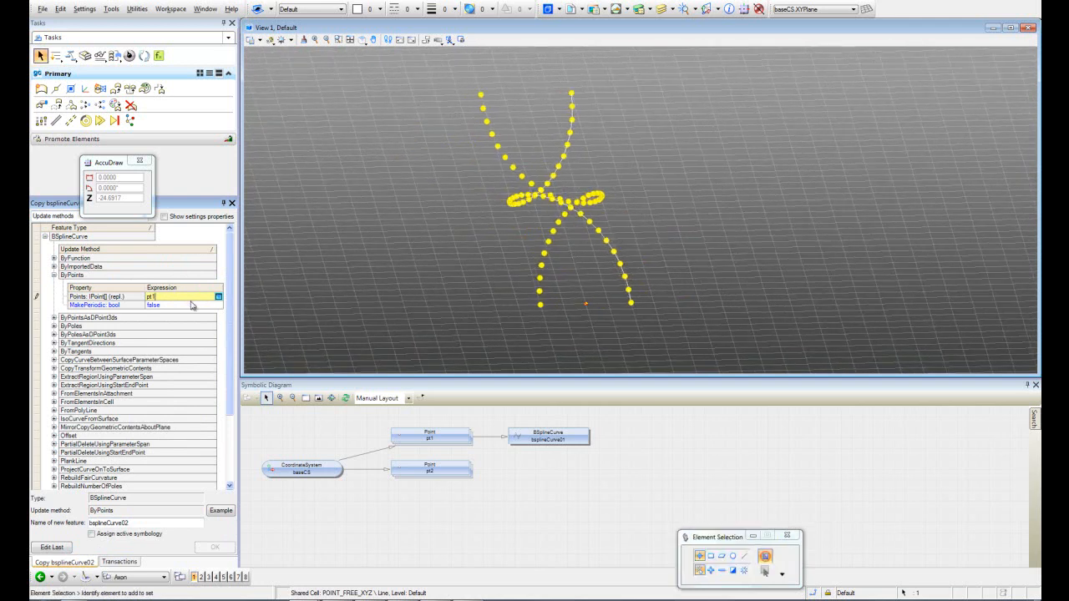
pyautogui.press('BackSpace')
pyautogui.write('2')
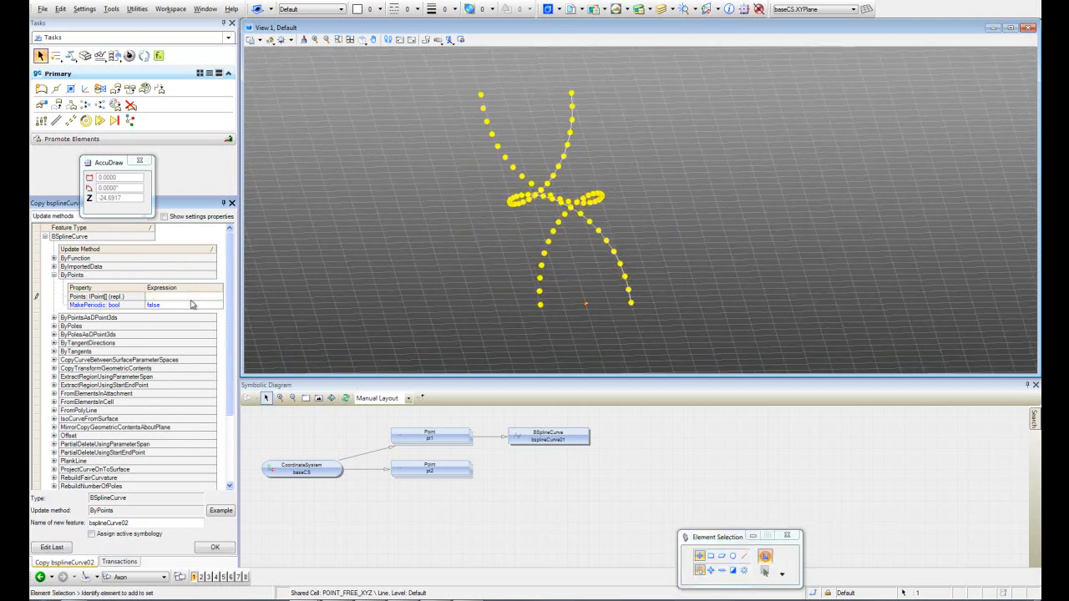
pyautogui.press('Return')
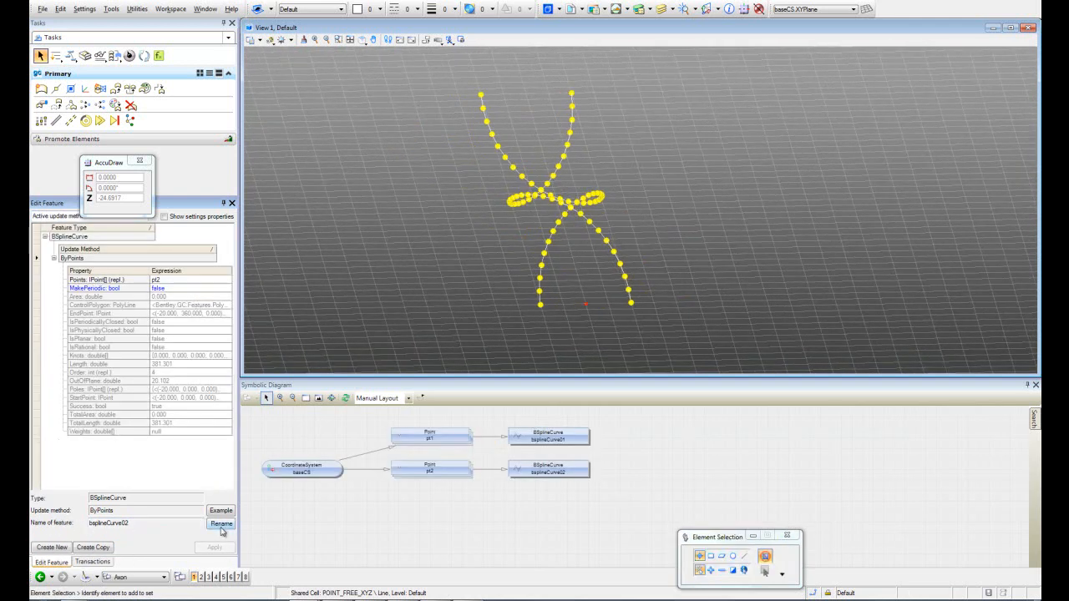
# - Rename the two B-spline curve features bsplineCurve01 and bsplineCurve02 as bsc1 and bsc2
pyautogui.click(222, 524)
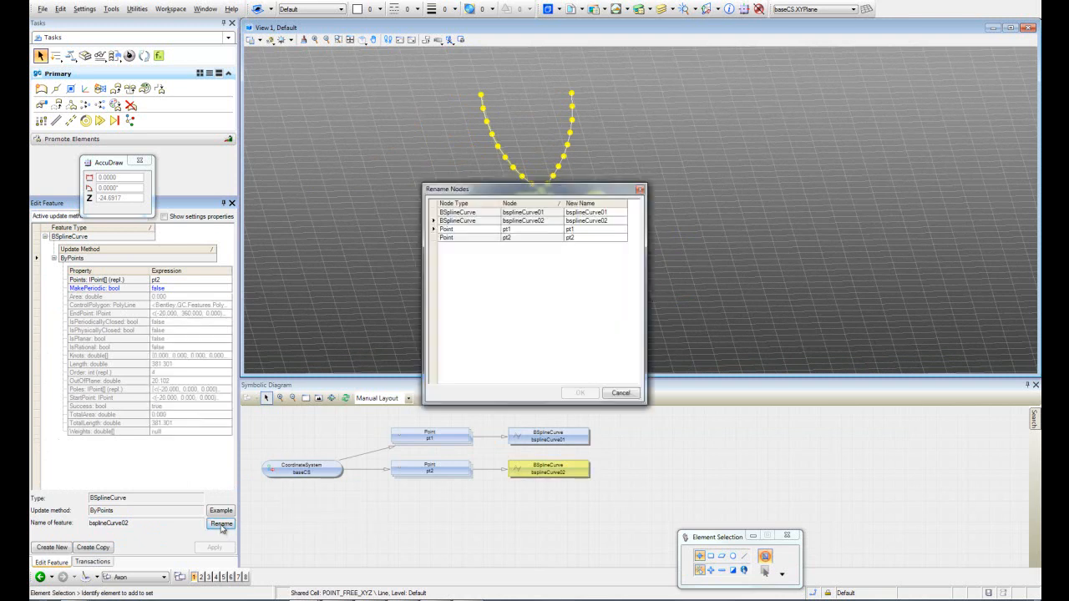
pyautogui.click(601, 213)
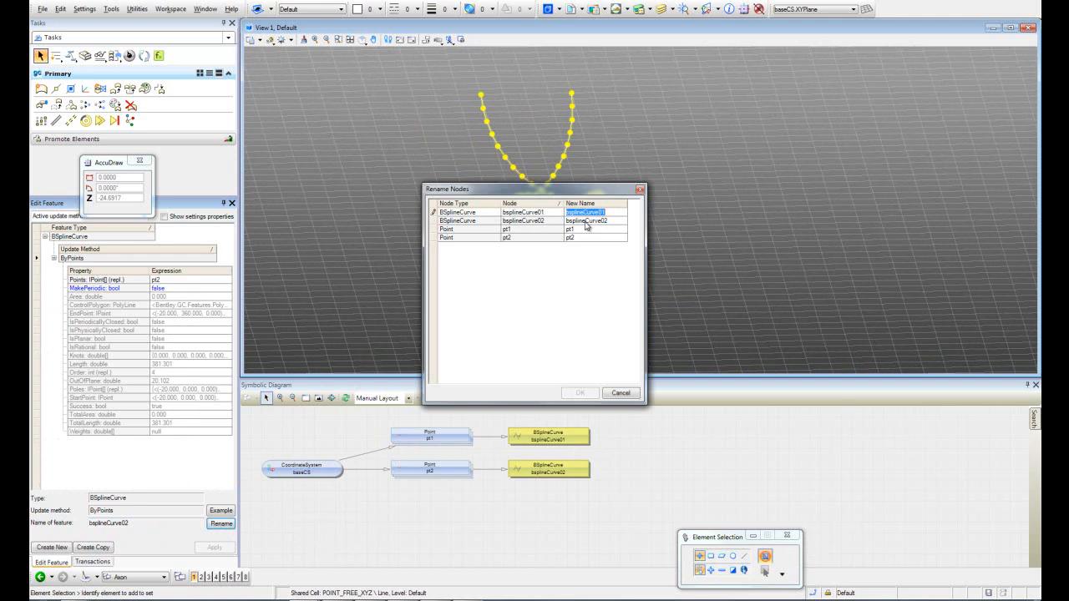
pyautogui.write('bsc1')
pyautogui.click(585, 222)
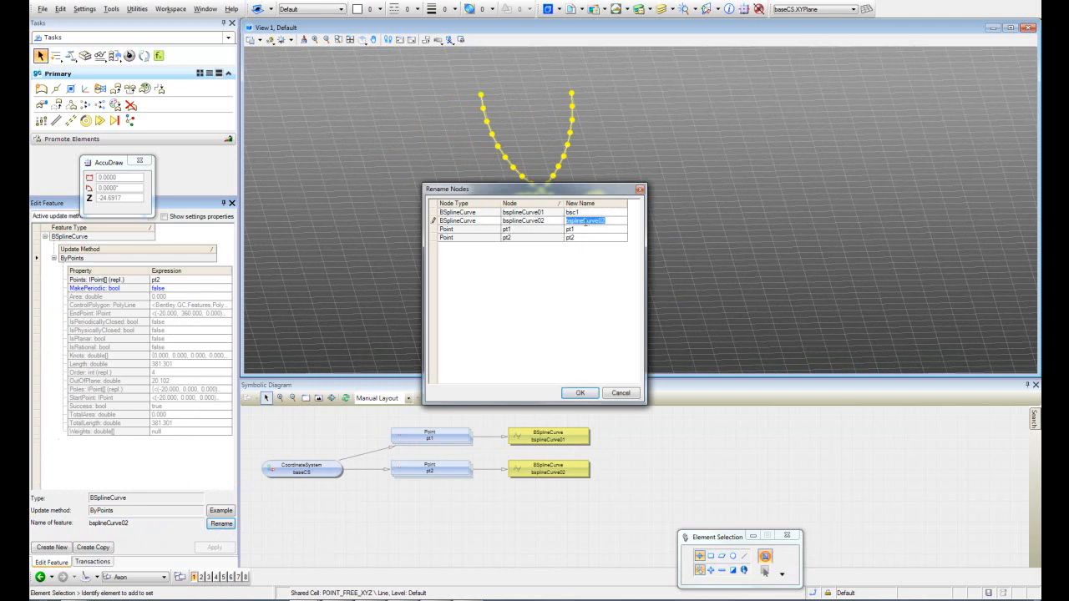
pyautogui.write('bsc2')
pyautogui.click(580, 393)
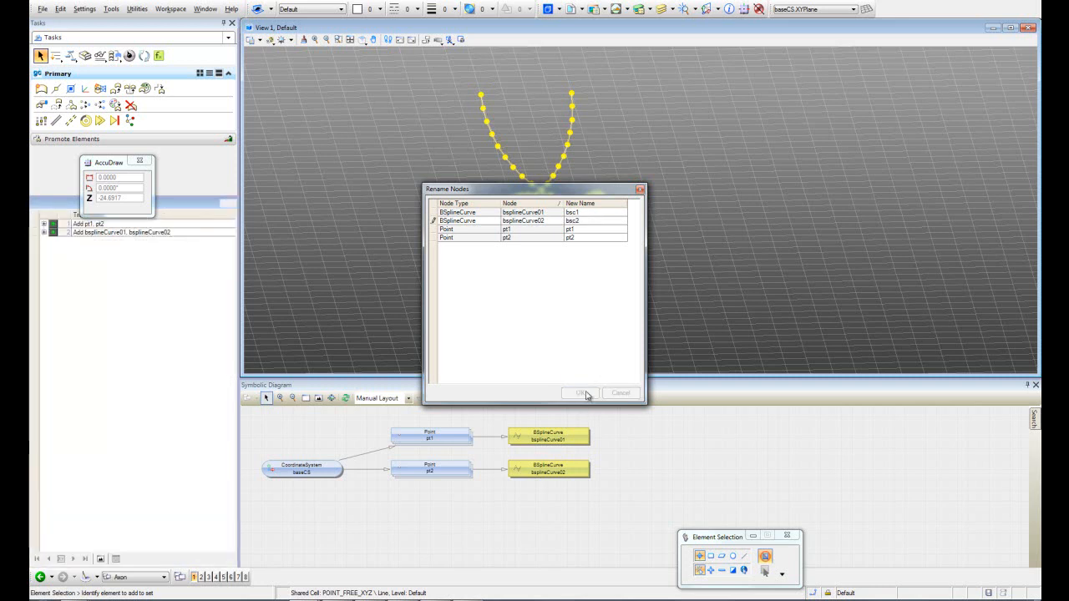
# - Hide the point features pt1 and pt2 so that only the two B-spline curves are displayed
pyautogui.keyDown('shift'); pyautogui.moveTo(620, 295); pyautogui.dragTo(514, 262, button='middle'); pyautogui.keyUp('shift')
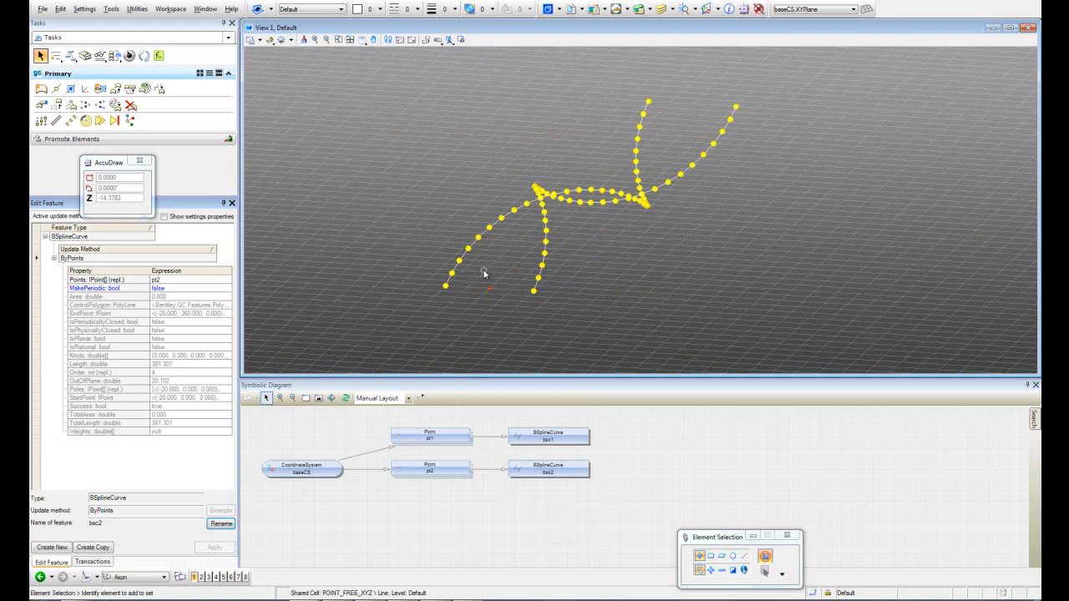
pyautogui.click(56, 121)
pyautogui.click(448, 441)
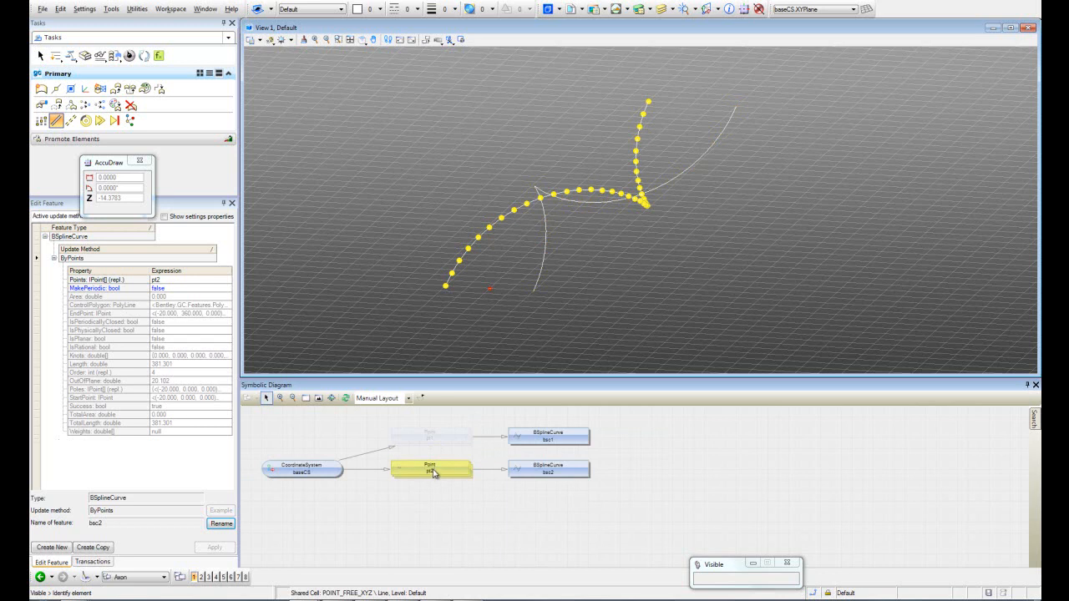
pyautogui.click(431, 476)
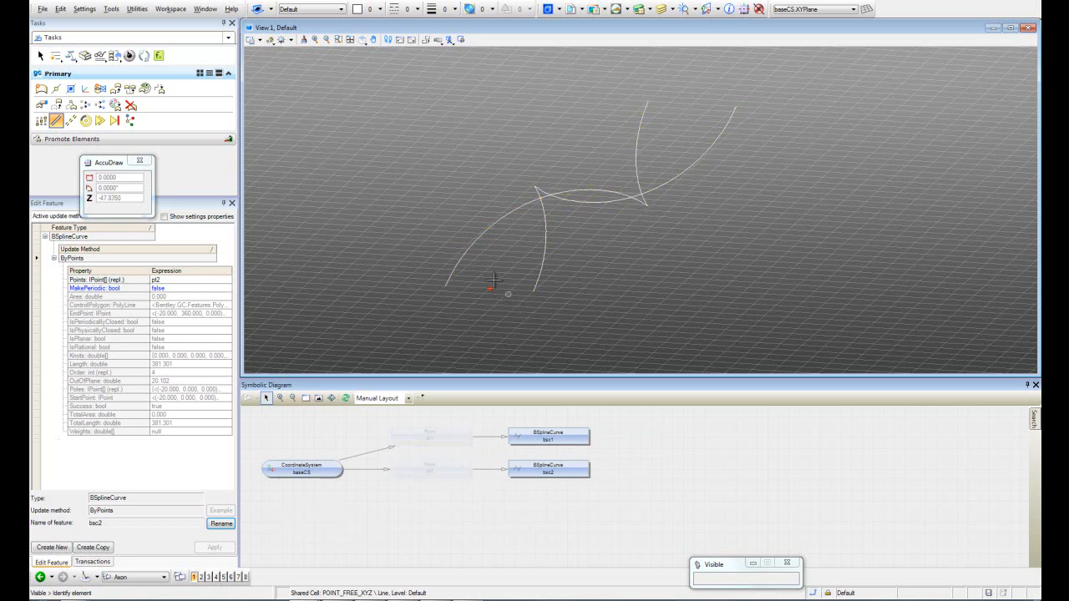
pyautogui.keyDown('shift'); pyautogui.moveTo(416, 235); pyautogui.dragTo(556, 246, button='middle'); pyautogui.keyUp('shift')
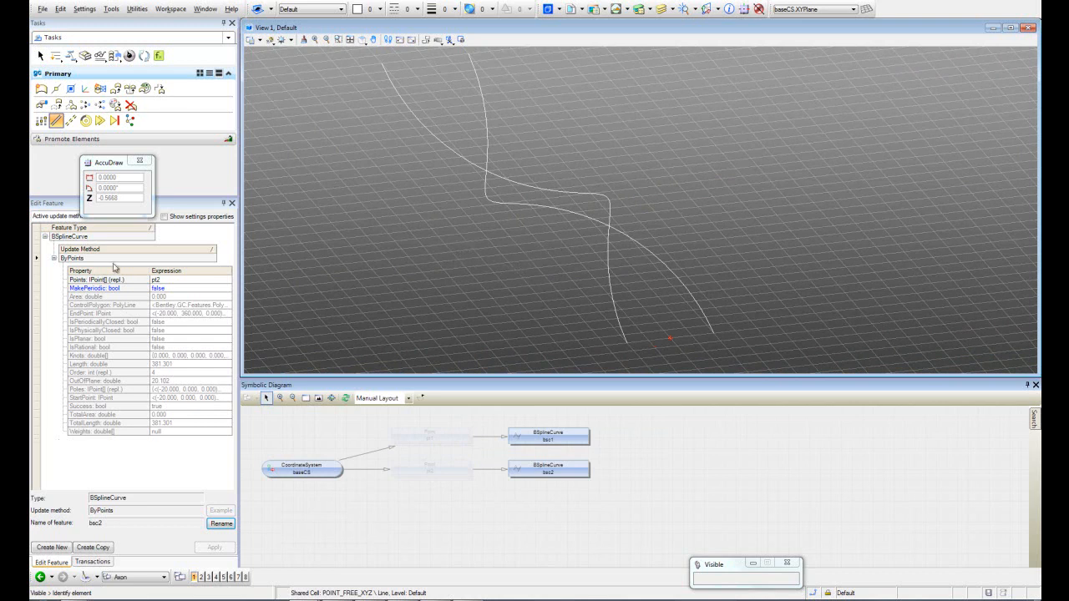
# - Start a new Point feature with the BySpacingAlongCurve method and set its Curve to bsc1
pyautogui.click(41, 89)
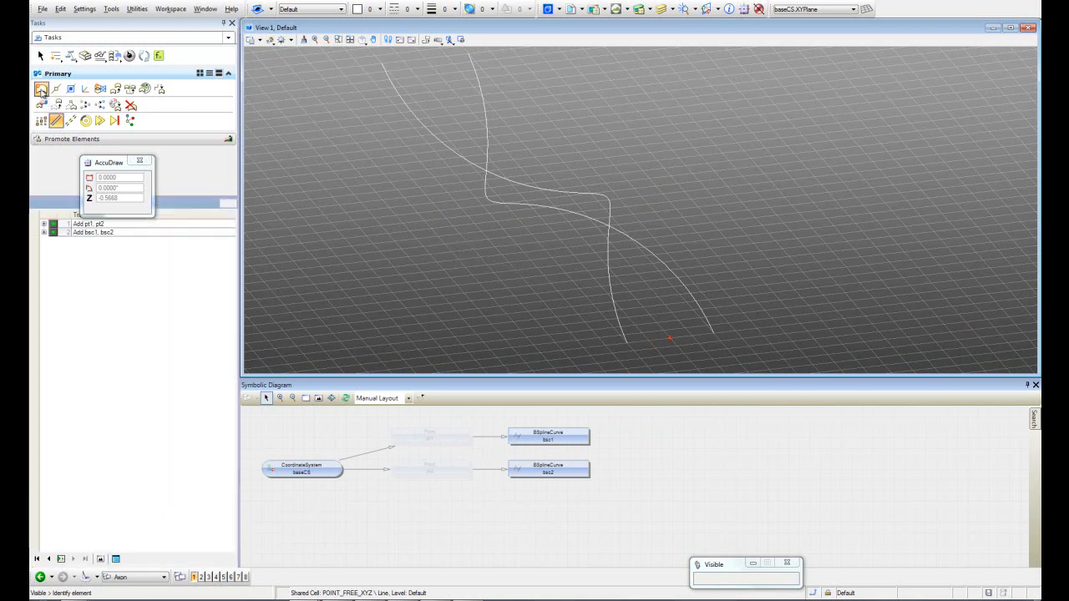
pyautogui.moveTo(231, 267); pyautogui.dragTo(227, 345)
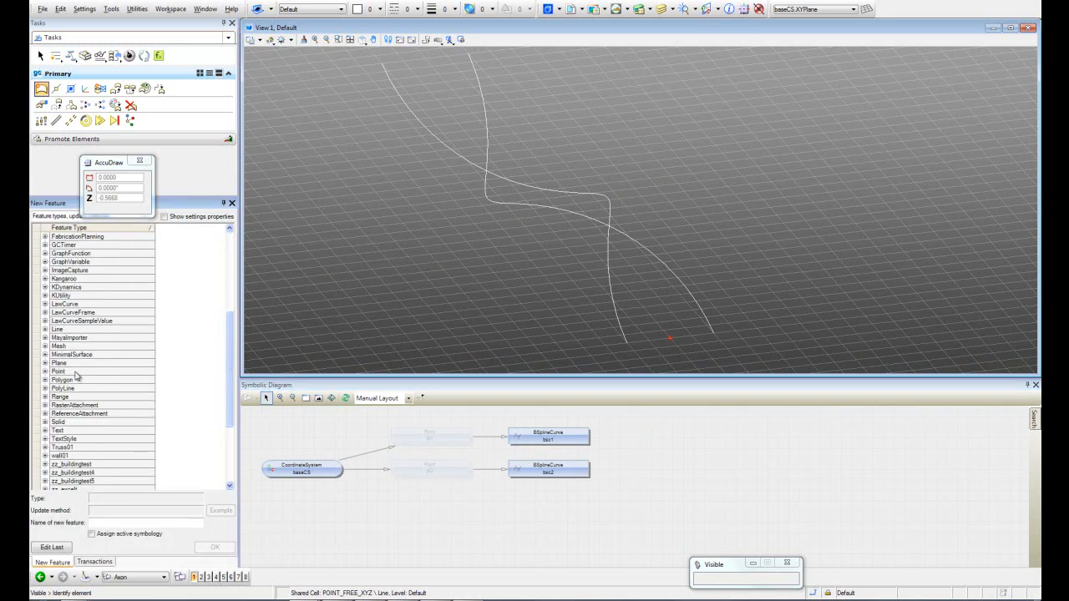
pyautogui.click(45, 372)
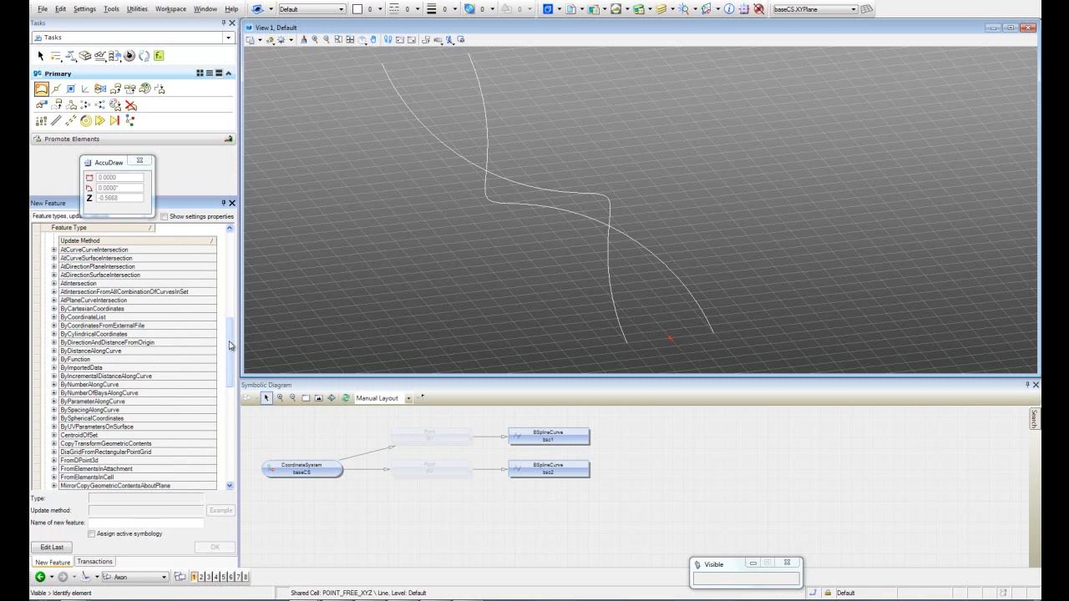
pyautogui.moveTo(231, 348); pyautogui.dragTo(230, 355)
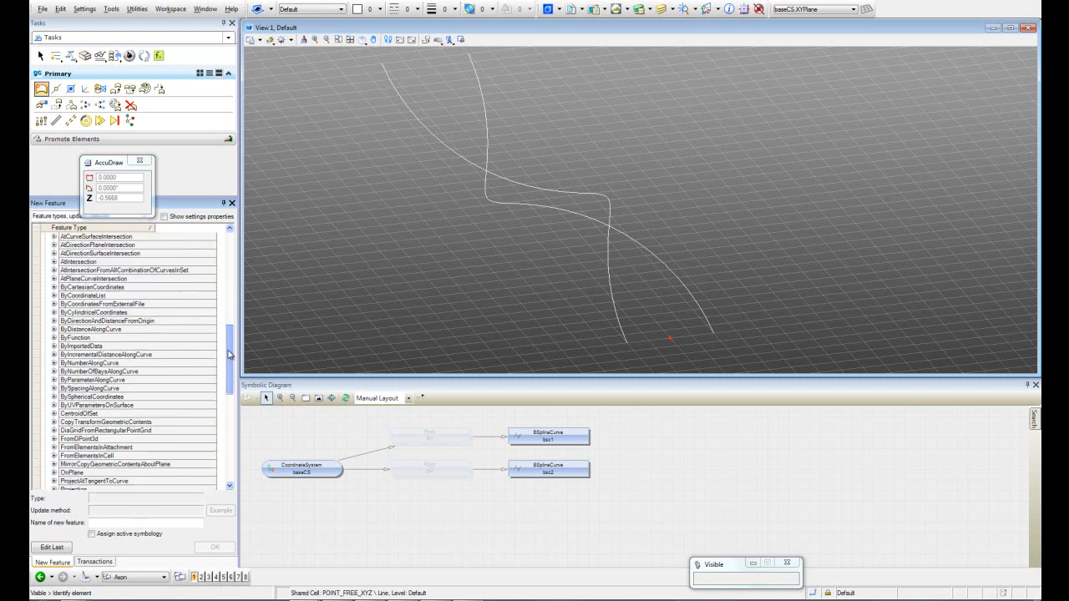
pyautogui.click(92, 388)
pyautogui.click(54, 388)
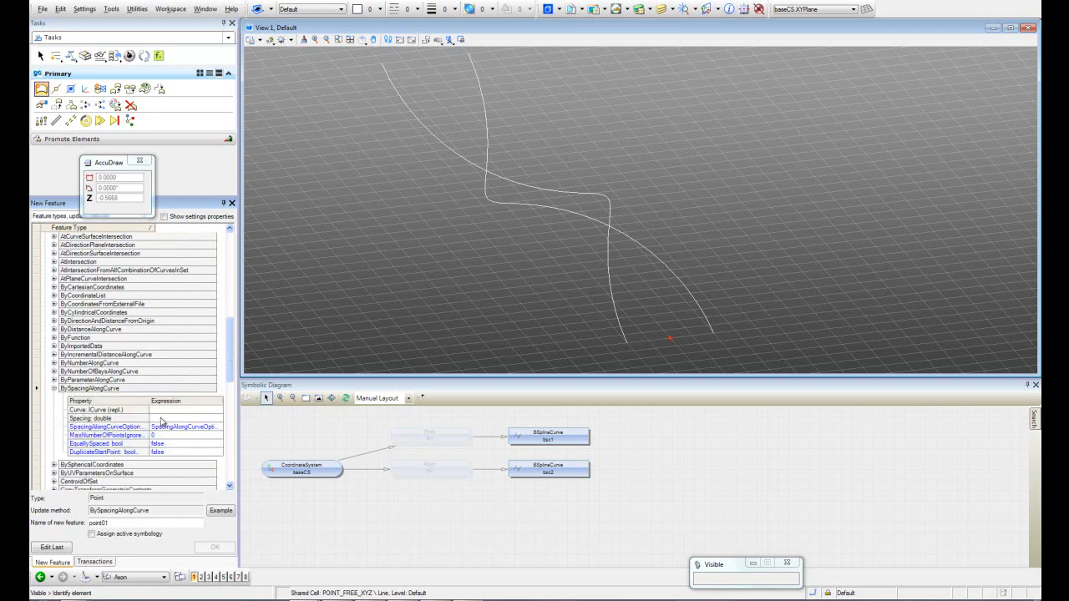
pyautogui.click(170, 410)
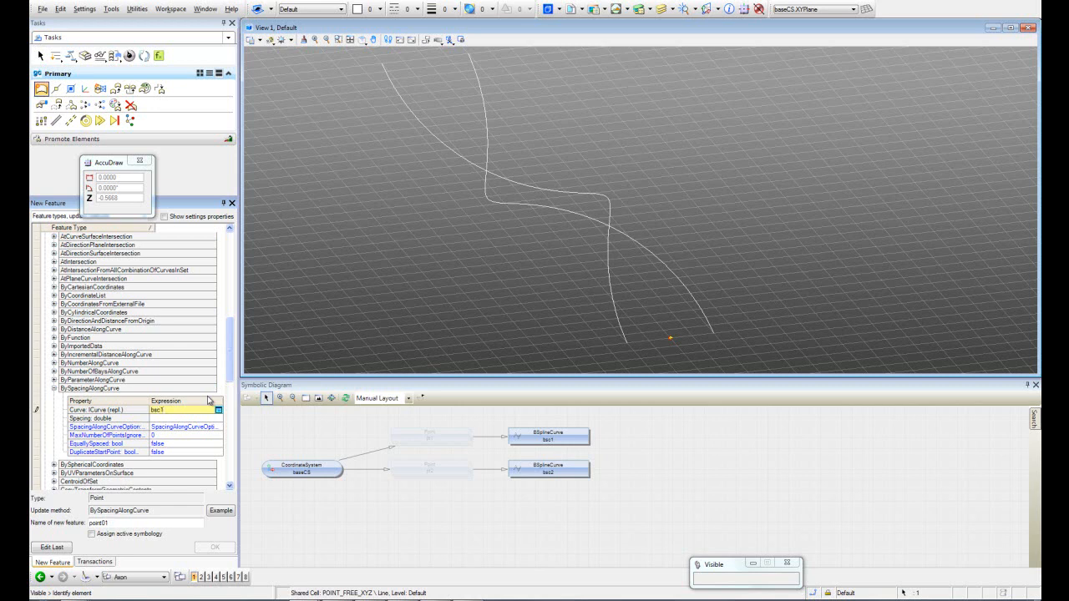
# - Begin the new point's Spacing expression in the script editor with bsc1.TotalLength
pyautogui.click(165, 418)
pyautogui.click(218, 419)
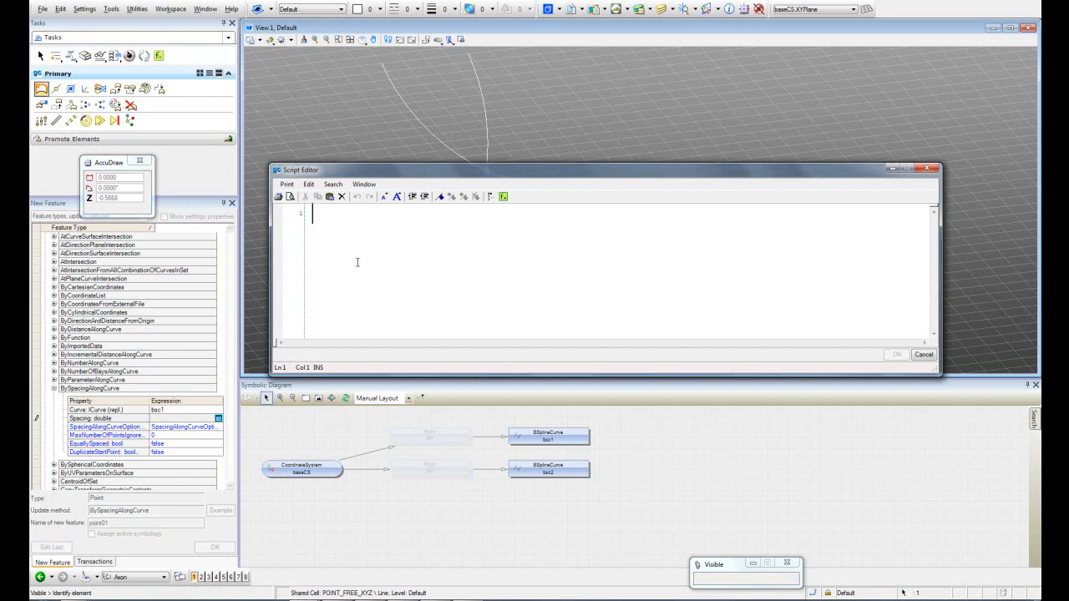
pyautogui.write('sc1.')
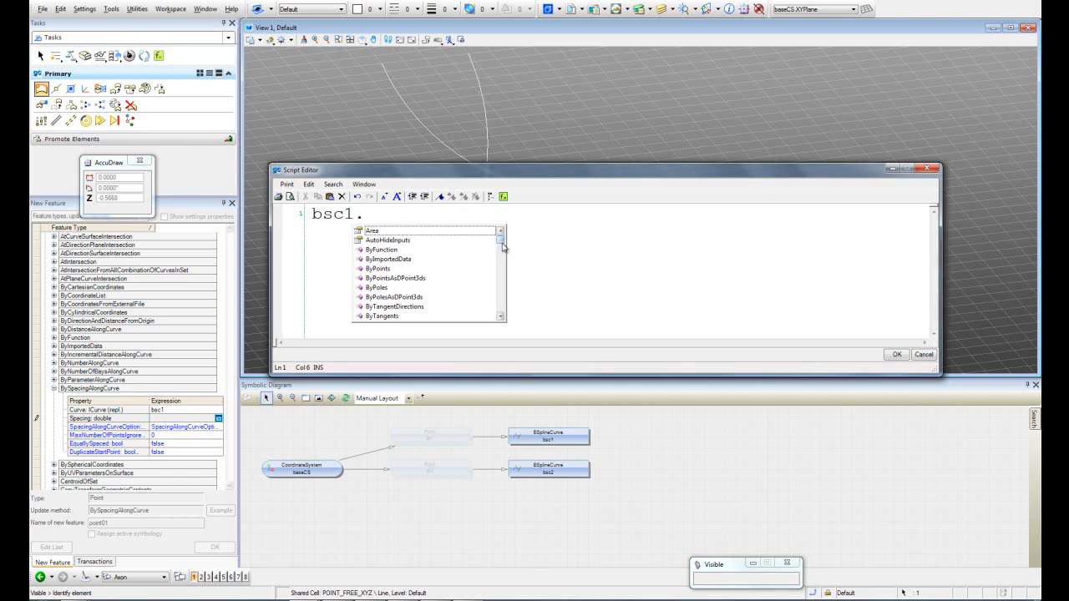
pyautogui.moveTo(500, 242); pyautogui.dragTo(501, 245)
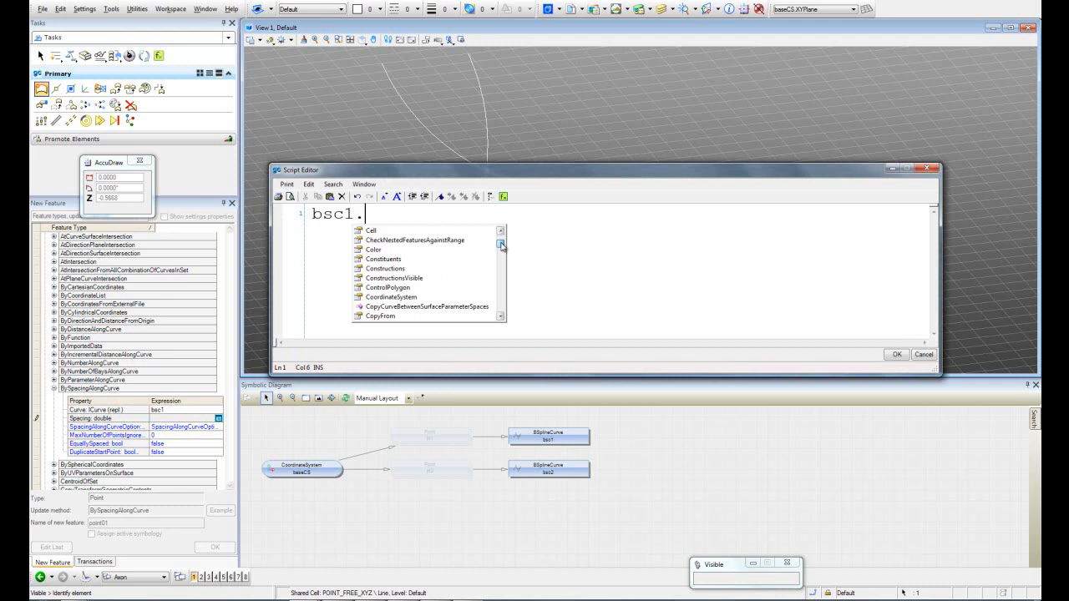
pyautogui.moveTo(501, 245); pyautogui.dragTo(505, 262)
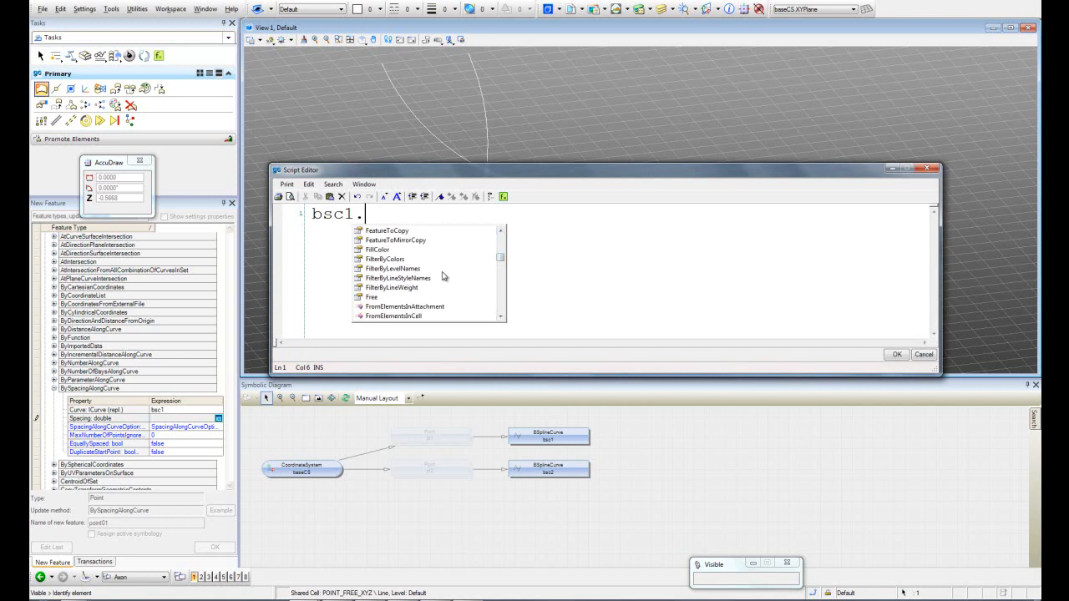
pyautogui.write('t')
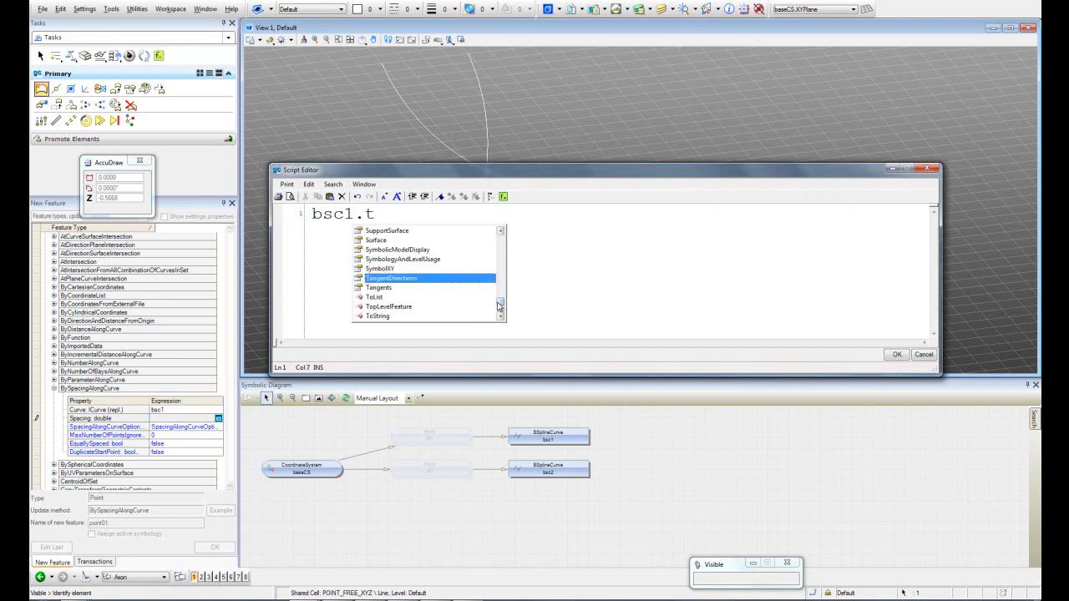
pyautogui.click(501, 318)
pyautogui.click(501, 317)
pyautogui.click(501, 318)
pyautogui.doubleClick(385, 307)
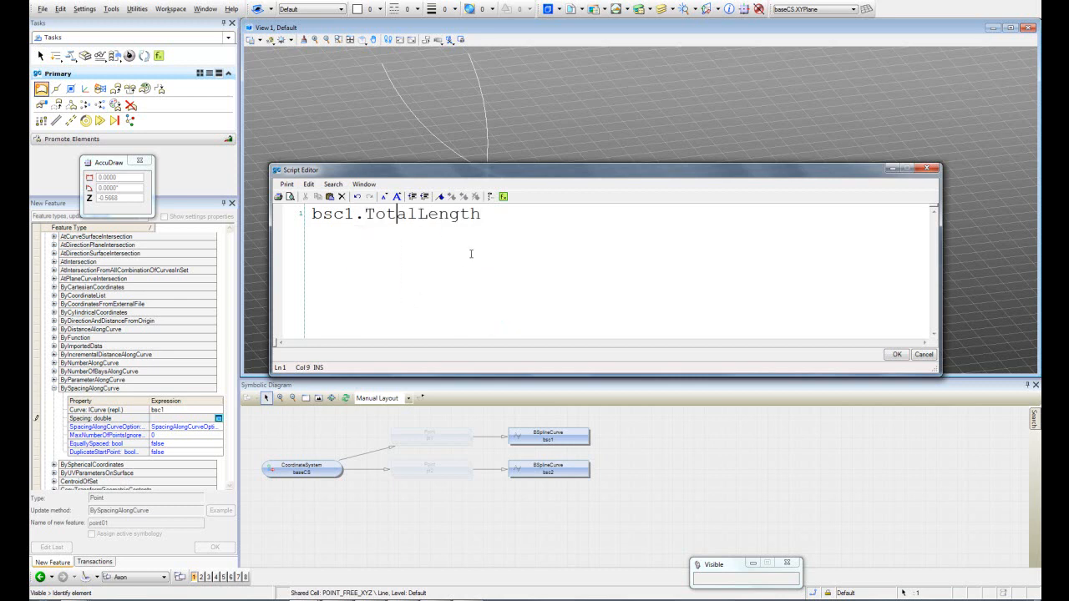
# - Multiply the curve length in the Spacing expression by .01 and accept the expression
pyautogui.click(482, 213)
pyautogui.write('*.01')
pyautogui.moveTo(547, 178); pyautogui.dragTo(565, 311)
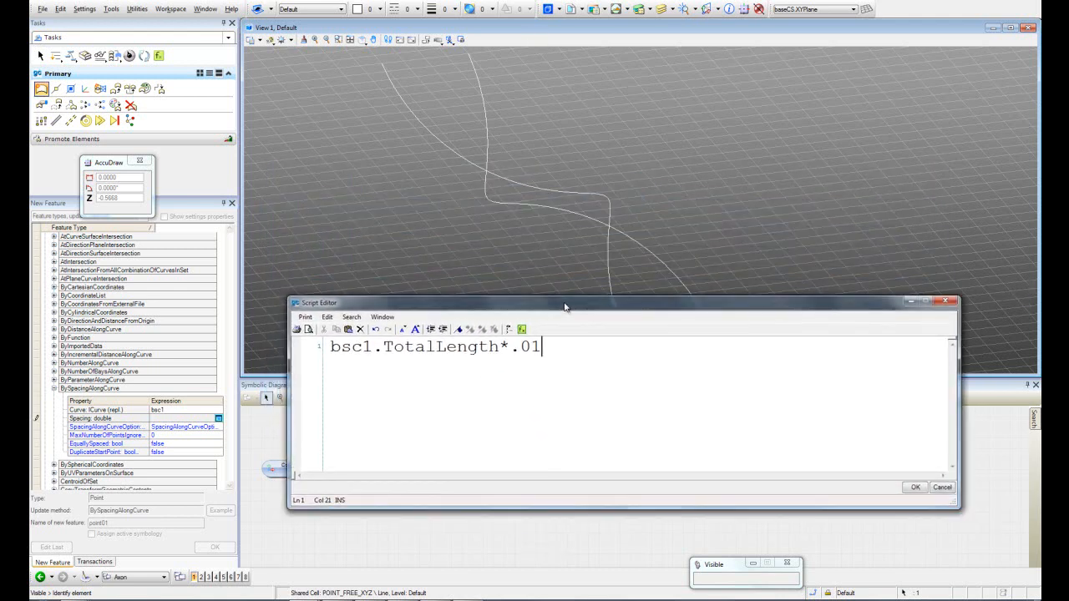
pyautogui.keyDown('shift'); pyautogui.moveTo(564, 271); pyautogui.dragTo(438, 260, button='middle'); pyautogui.keyUp('shift')
pyautogui.scroll(3, 531, 256)
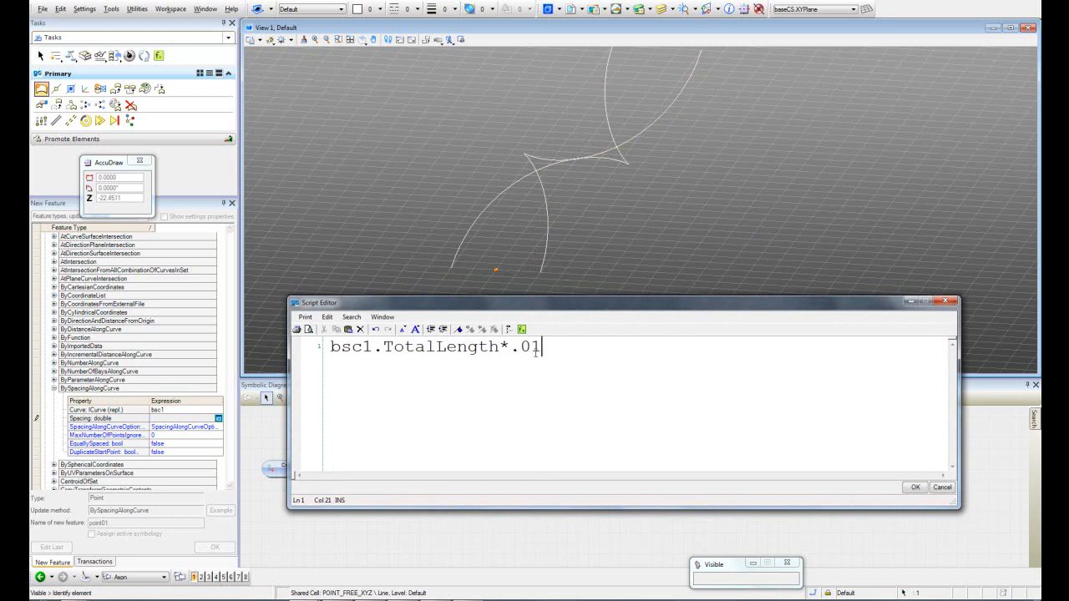
pyautogui.click(915, 488)
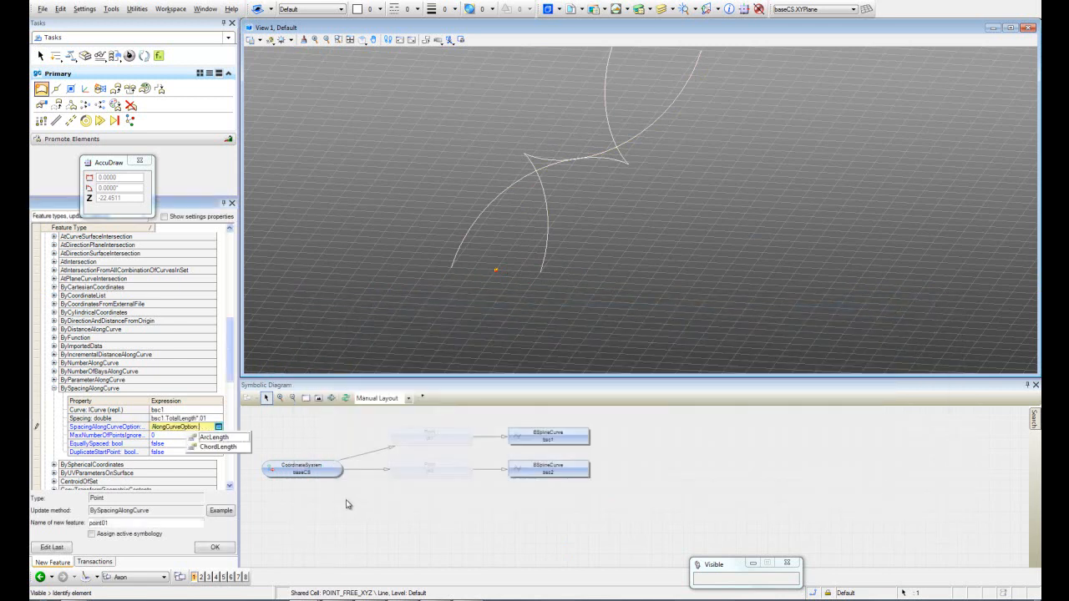
# - Set the SpacingAlongCurveOption to ArcLength and create the point feature along bsc1
pyautogui.click(228, 446)
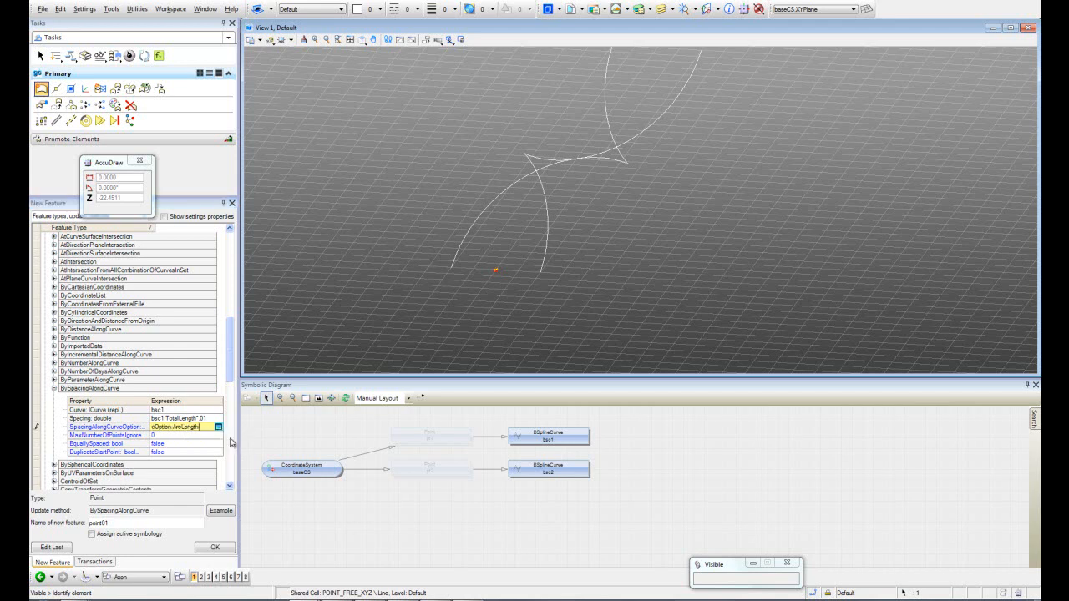
pyautogui.click(226, 549)
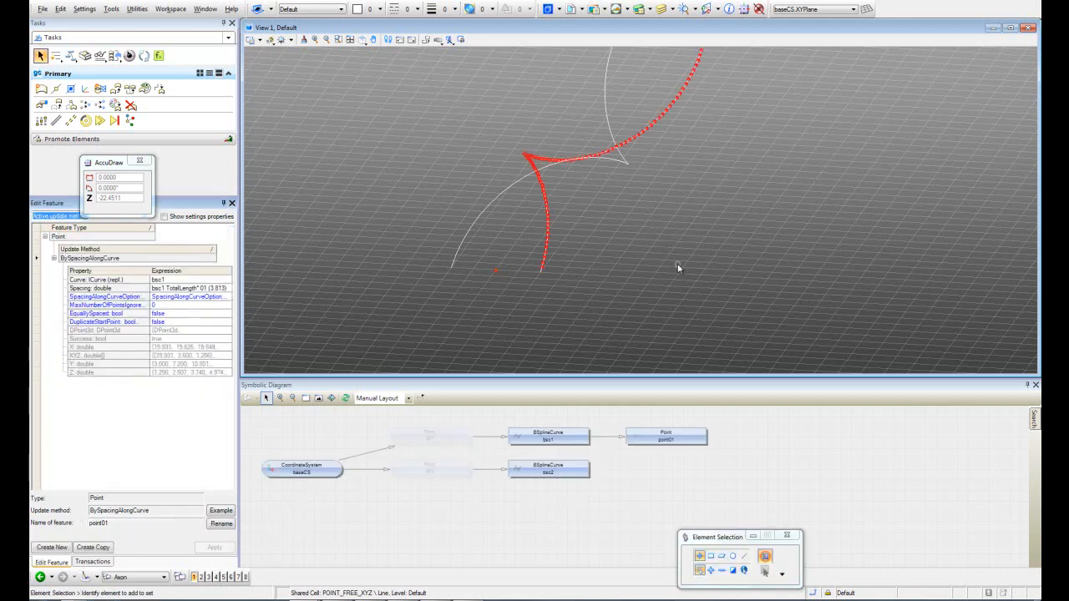
pyautogui.keyDown('shift'); pyautogui.moveTo(644, 239); pyautogui.dragTo(885, 250, button='middle'); pyautogui.keyUp('shift')
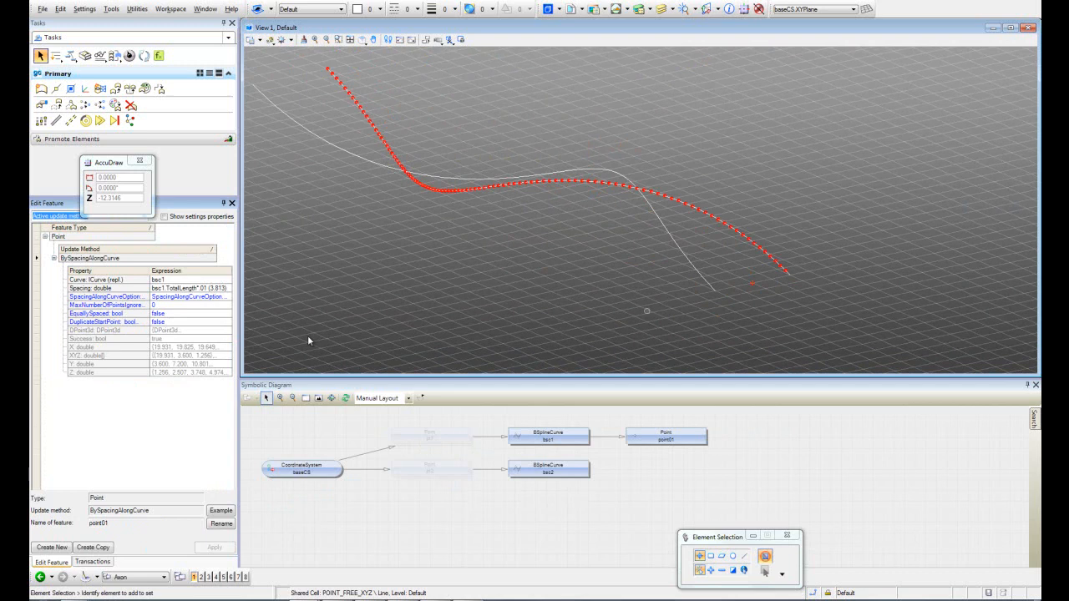
# - Set the Spacing expression of point01 to bsc1.TotalLength*.02, keep ArcLength as the spacing option, and apply the edit
pyautogui.click(215, 289)
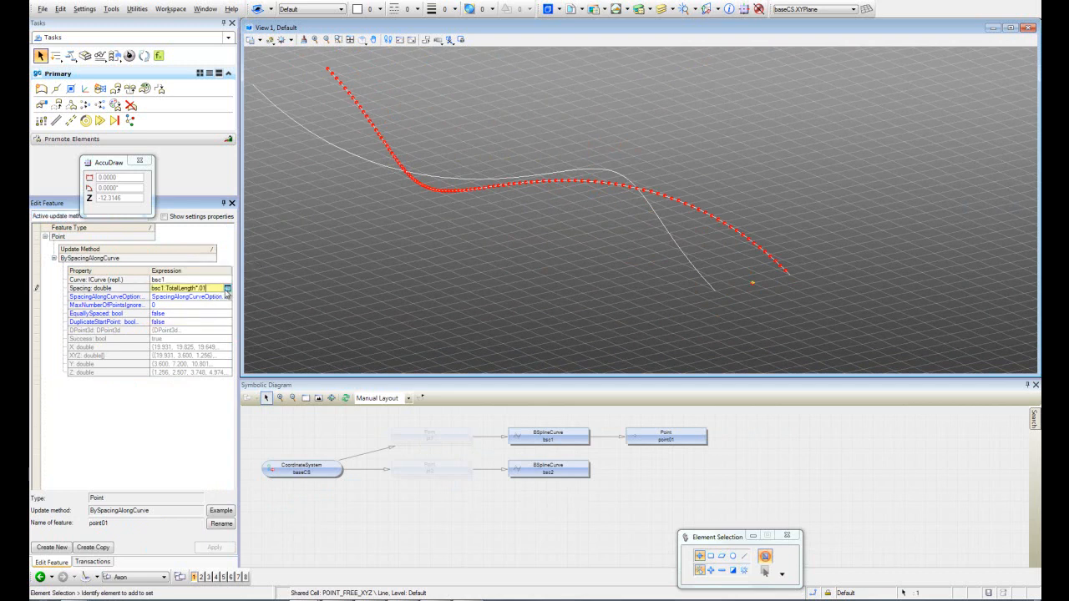
pyautogui.click(227, 289)
pyautogui.moveTo(542, 349); pyautogui.dragTo(535, 347)
pyautogui.write('2')
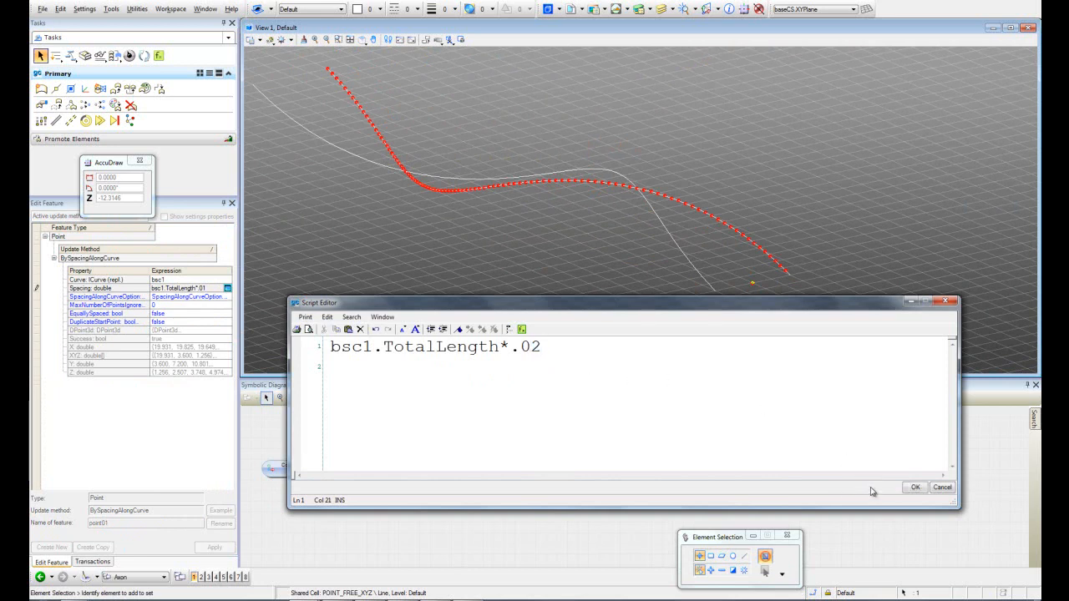
pyautogui.click(913, 488)
pyautogui.click(227, 297)
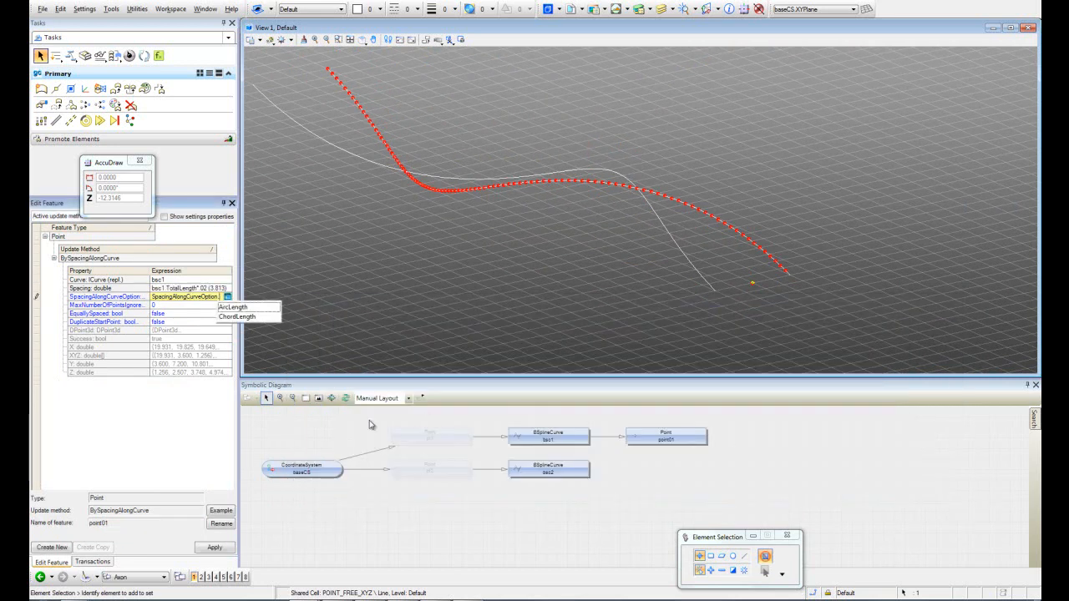
pyautogui.click(248, 308)
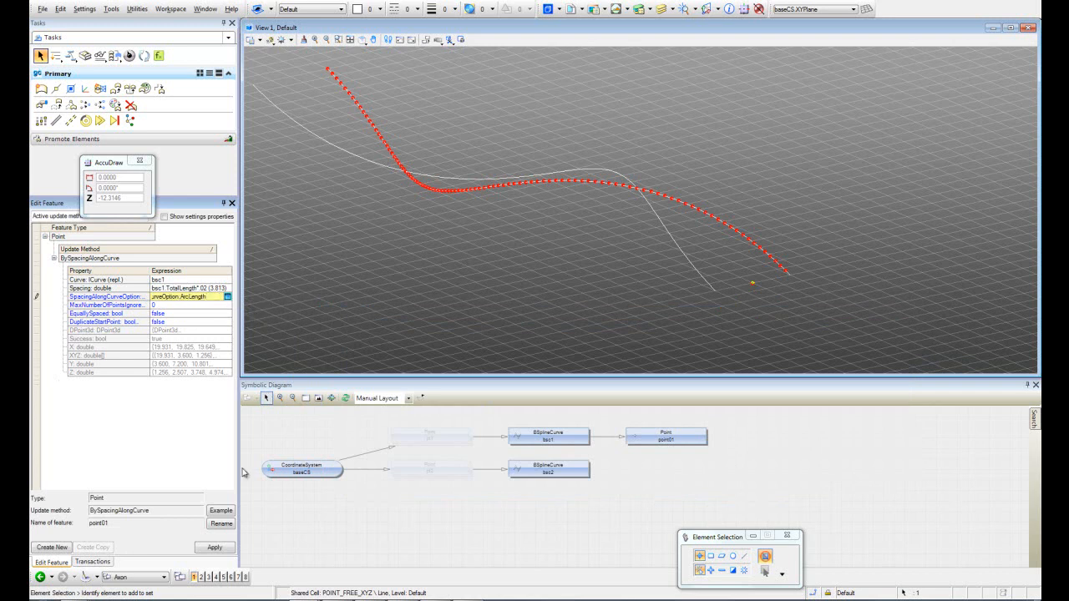
pyautogui.click(215, 548)
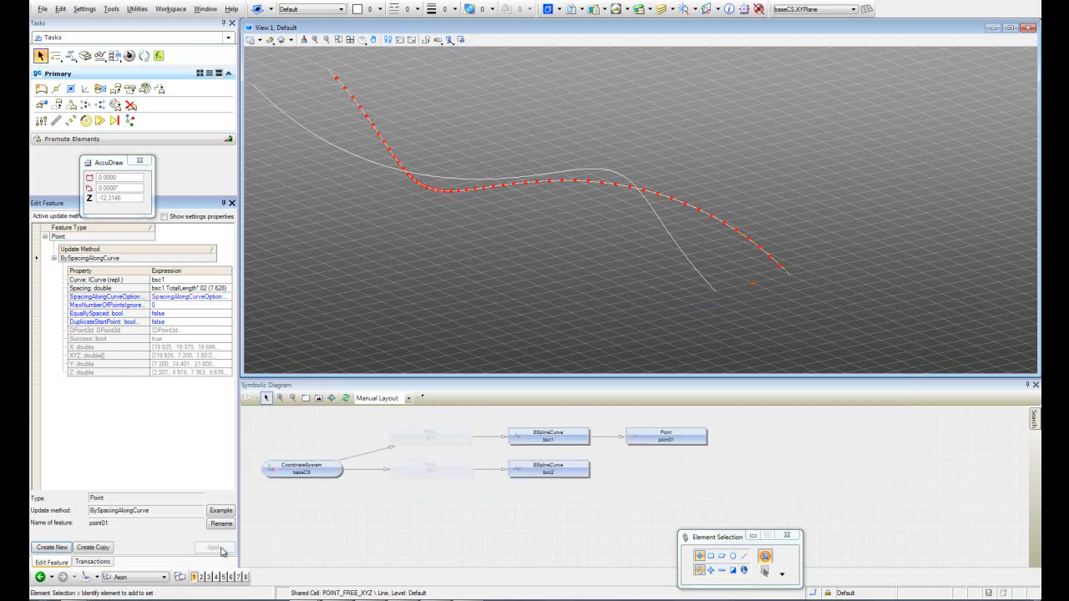
# - Start a copy of the point01 feature and set its host Curve to bsc2
pyautogui.moveTo(638, 294); pyautogui.dragTo(434, 298)
pyautogui.keyDown('shift'); pyautogui.moveTo(434, 295); pyautogui.dragTo(436, 295, button='middle'); pyautogui.keyUp('shift')
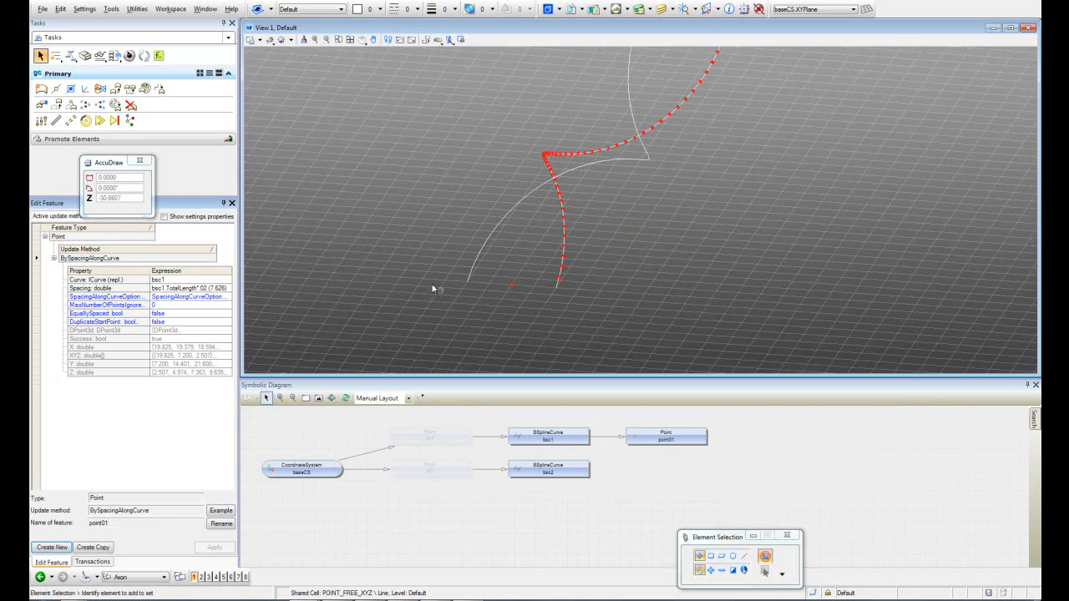
pyautogui.moveTo(509, 249); pyautogui.dragTo(513, 272, button='middle')
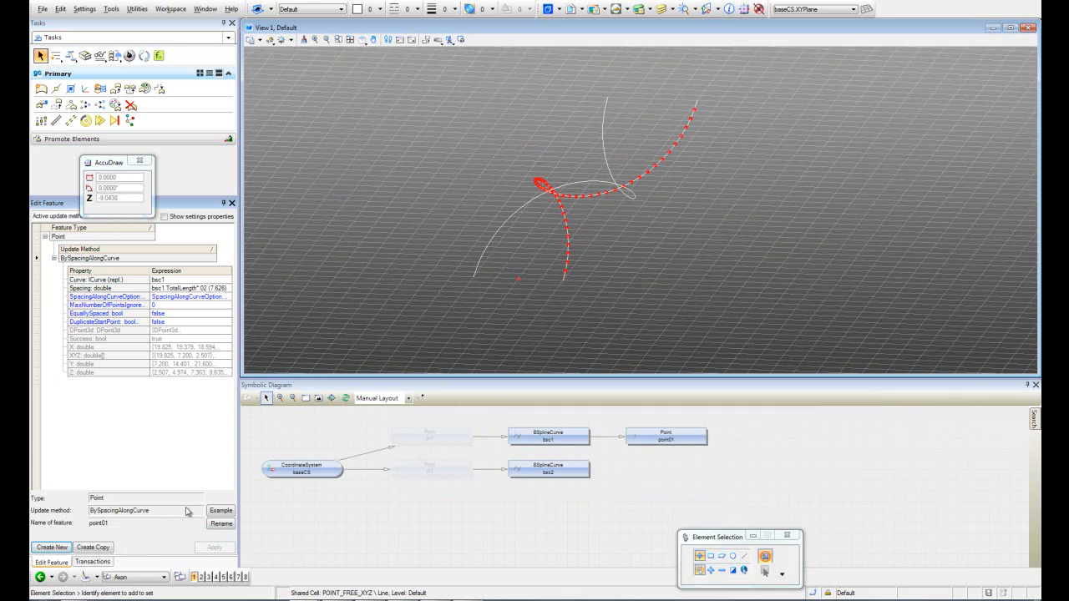
pyautogui.click(107, 550)
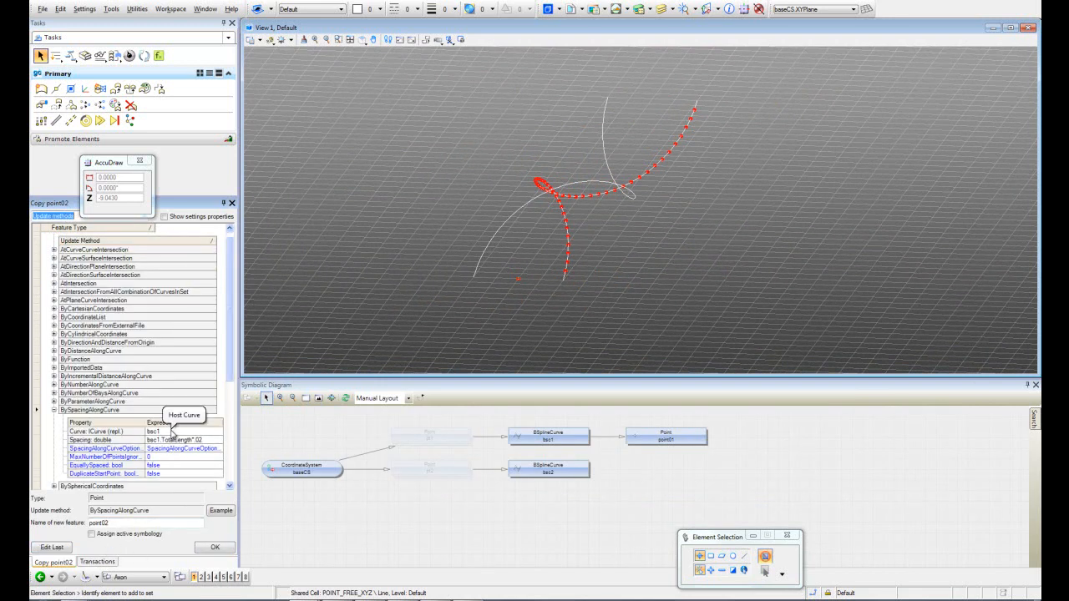
pyautogui.click(167, 434)
pyautogui.click(218, 433)
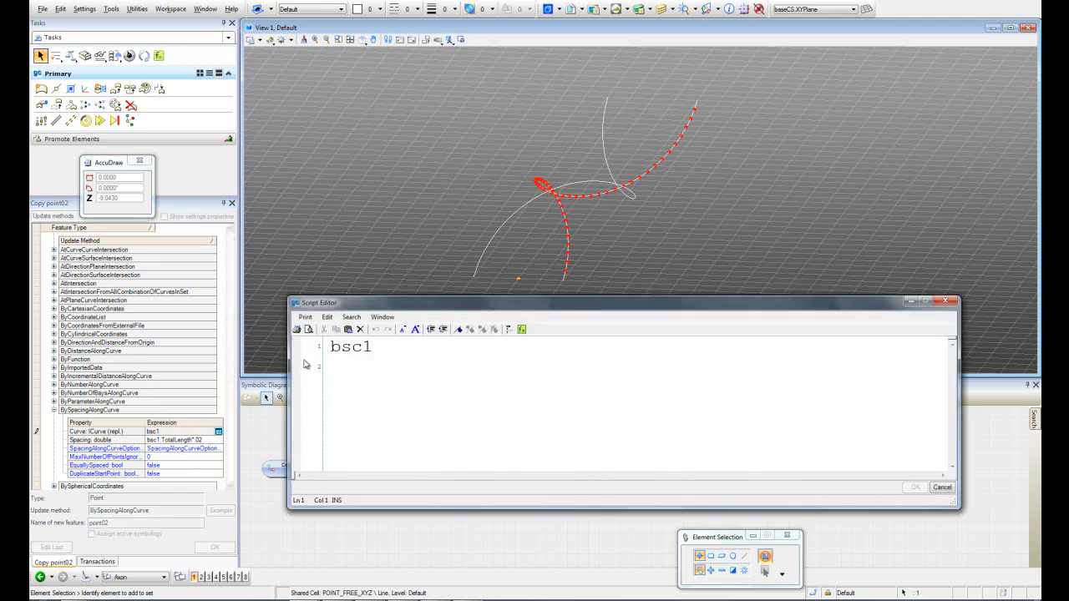
pyautogui.moveTo(374, 349); pyautogui.dragTo(365, 350)
pyautogui.write('2')
pyautogui.click(912, 488)
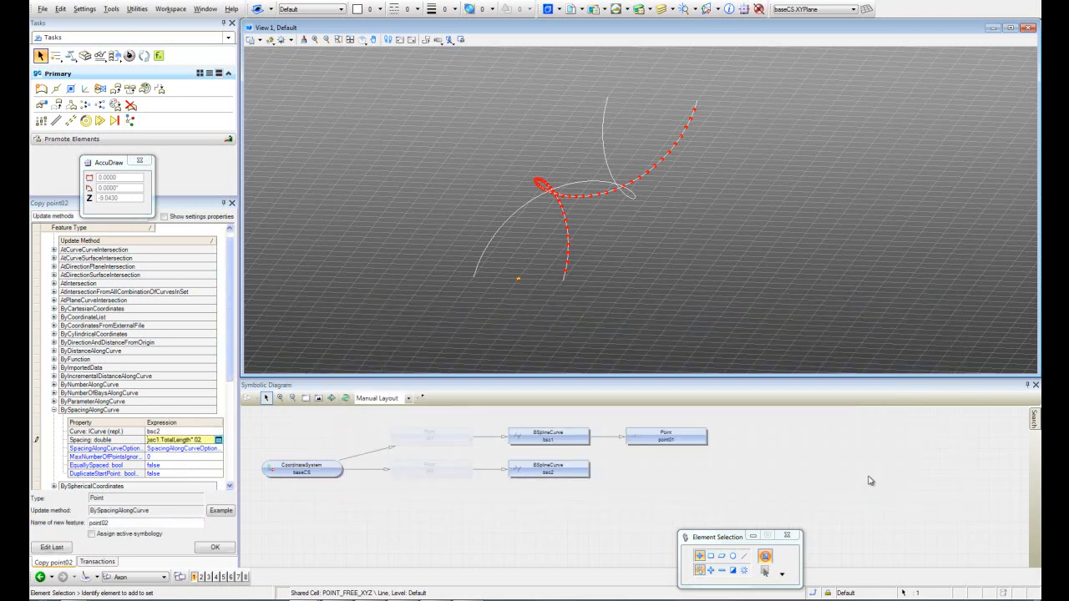
# - Set the copy's Spacing expression to bsc2.TotalLength*.02 with the ArcLength spacing option, and create the points along bsc2
pyautogui.click(219, 443)
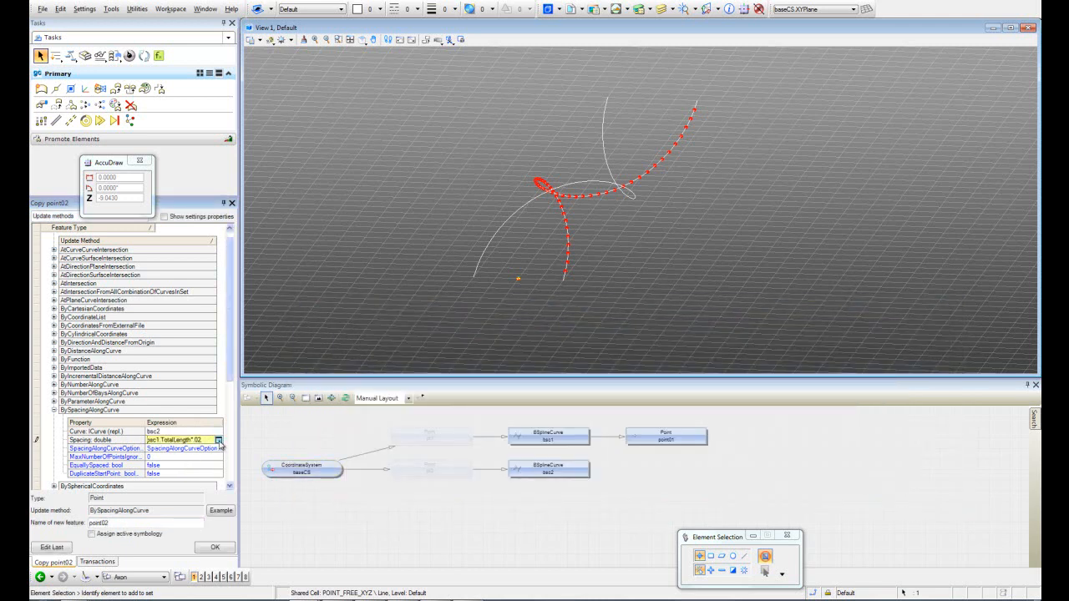
pyautogui.click(219, 440)
pyautogui.moveTo(372, 349); pyautogui.dragTo(361, 349)
pyautogui.write('2')
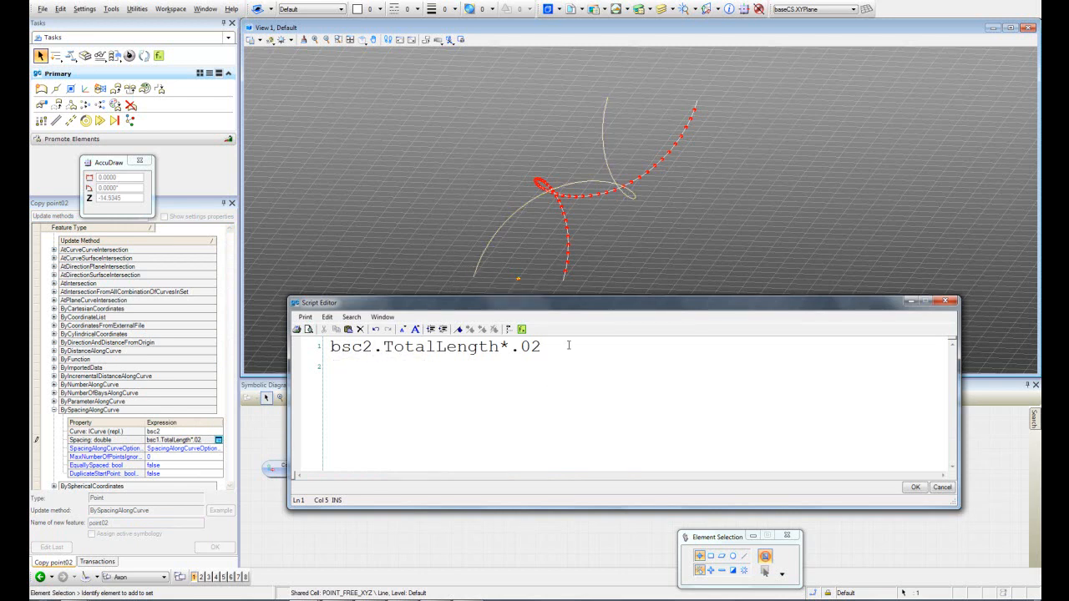
pyautogui.click(916, 490)
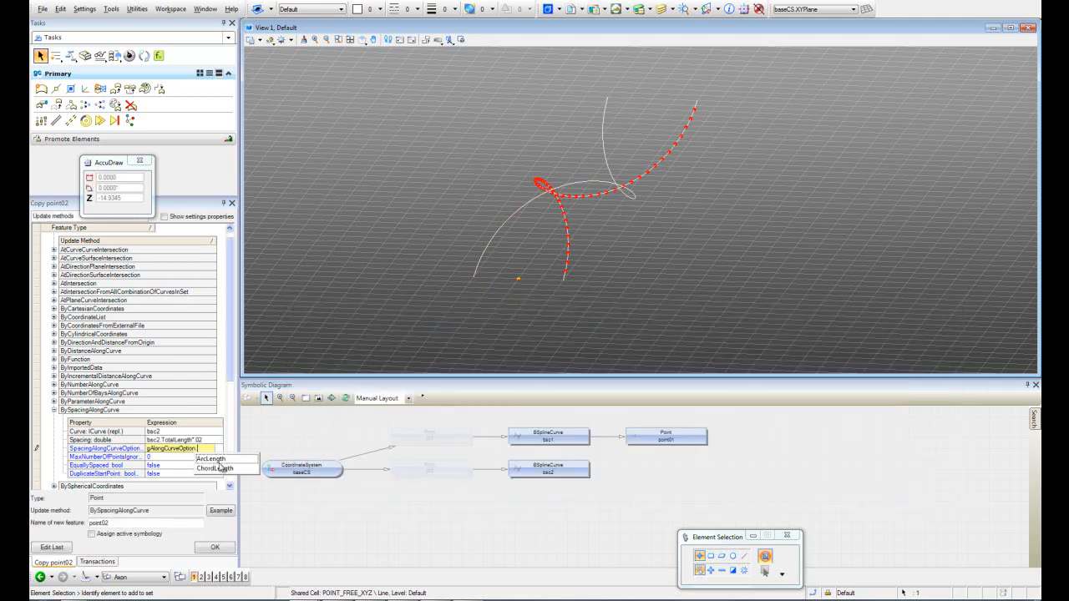
pyautogui.click(224, 459)
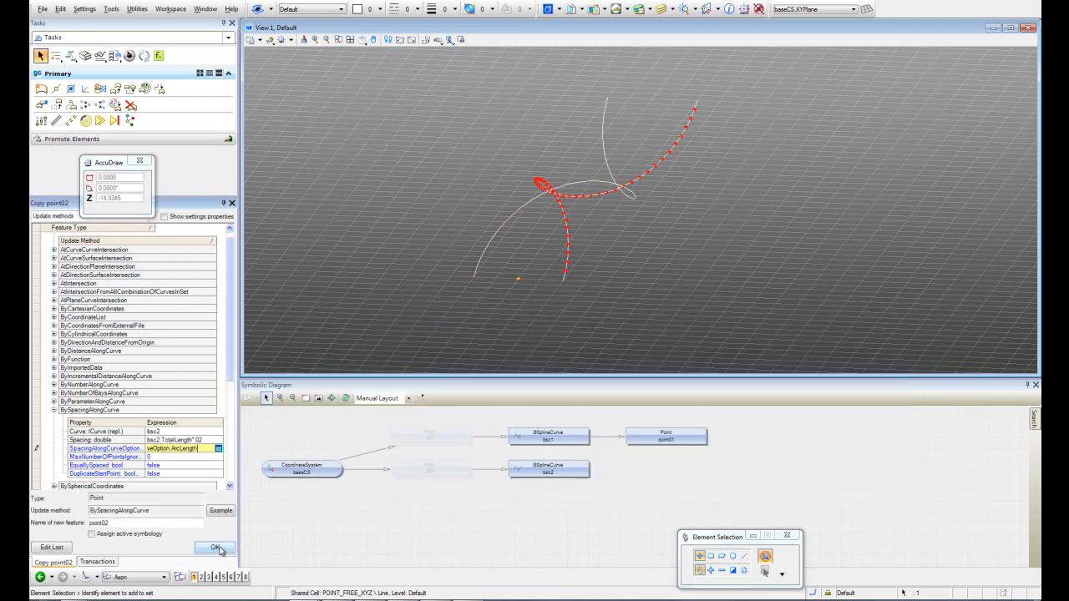
pyautogui.click(216, 548)
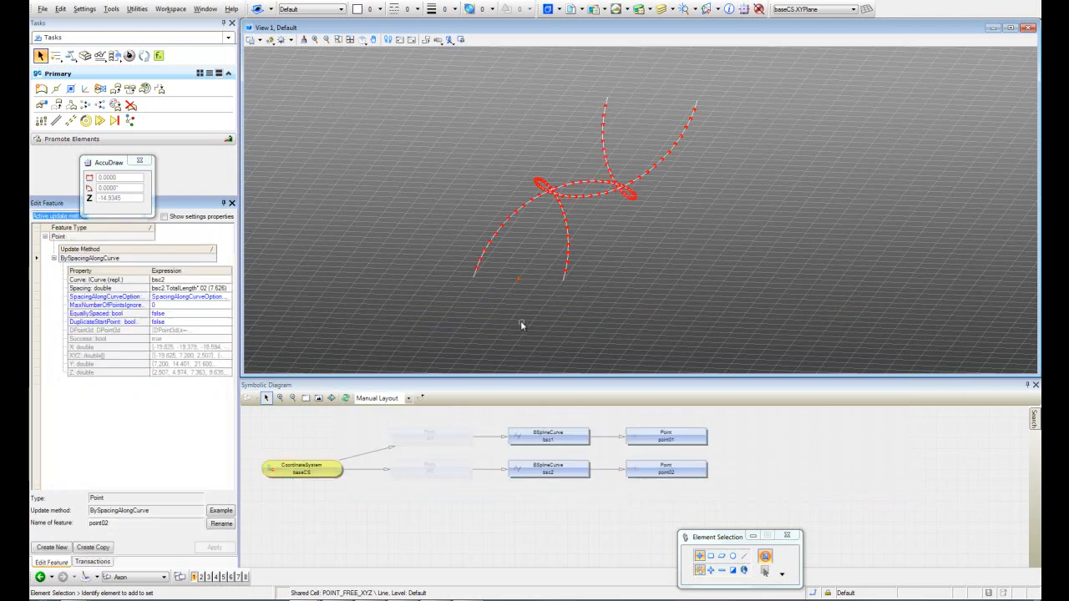
# - Create a new graph variable named Factor with an initial value of 1
pyautogui.keyDown('shift'); pyautogui.moveTo(448, 257); pyautogui.dragTo(411, 284, button='middle'); pyautogui.keyUp('shift')
pyautogui.press('Escape')
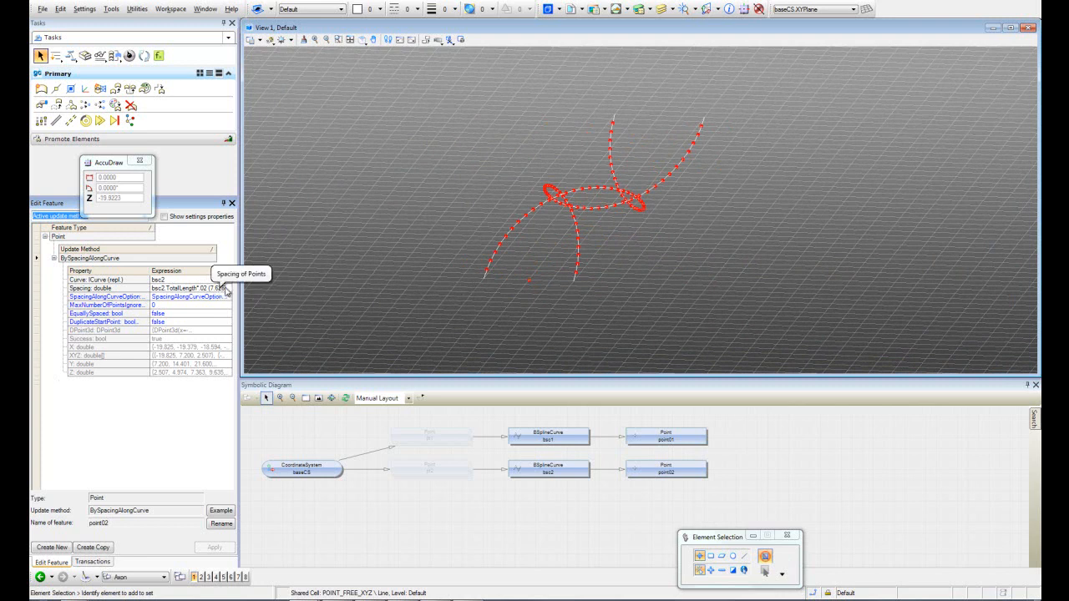
pyautogui.click(130, 56)
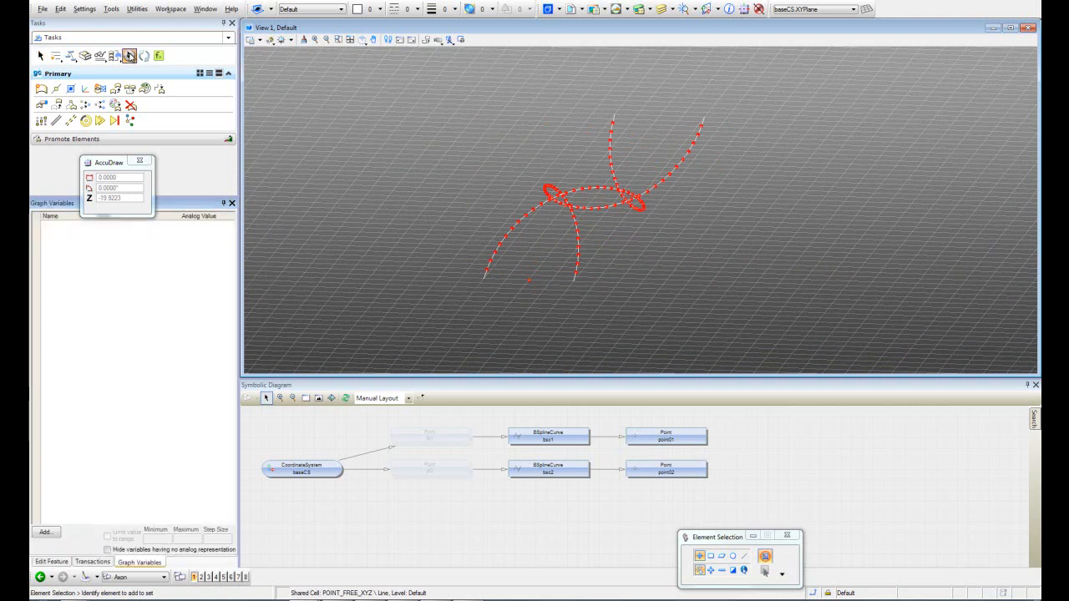
pyautogui.click(45, 532)
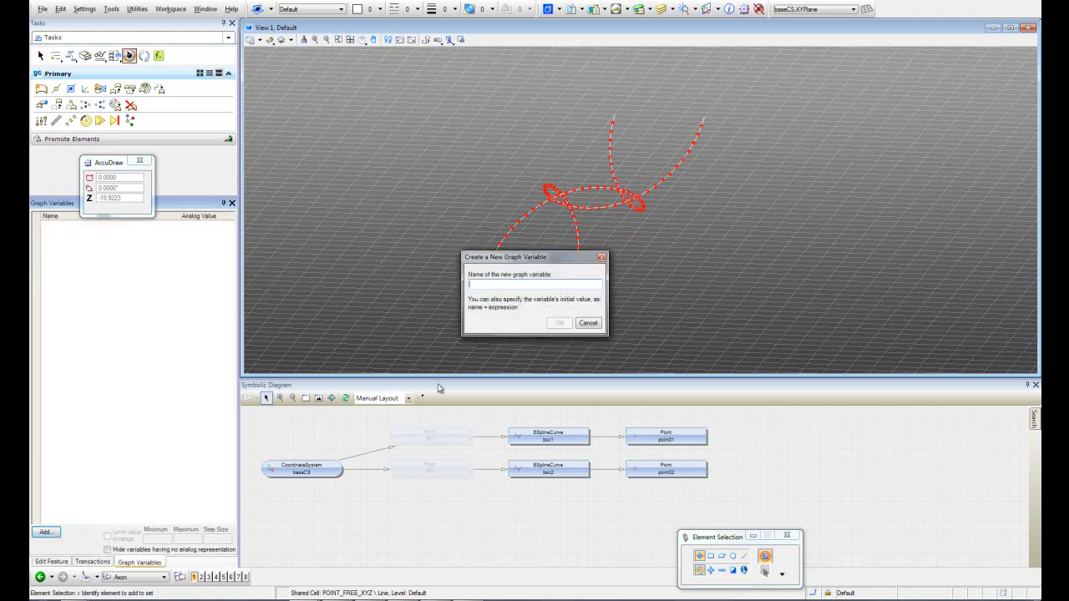
pyautogui.write('Factor=')
pyautogui.write('1')
pyautogui.click(560, 323)
# - Limit Factor to a range of 0.01 to 0.5 with a step size of 0.01, and record the changes as a transaction
pyautogui.click(66, 228)
pyautogui.click(199, 540)
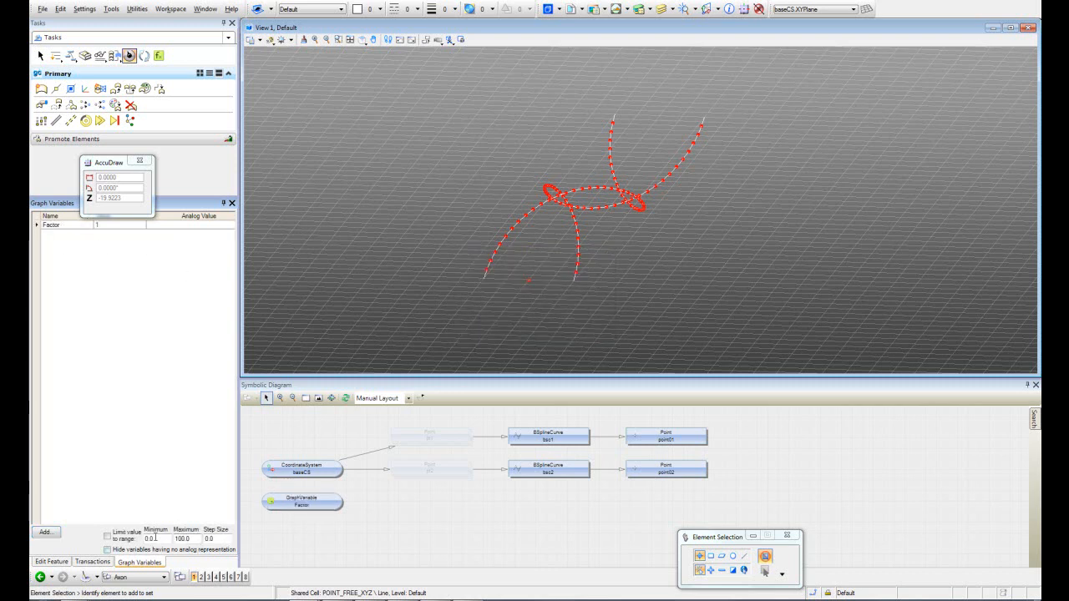
pyautogui.click(107, 535)
pyautogui.moveTo(161, 539); pyautogui.dragTo(140, 542)
pyautogui.write('0')
pyautogui.press('Tab')
pyautogui.doubleClick(217, 541)
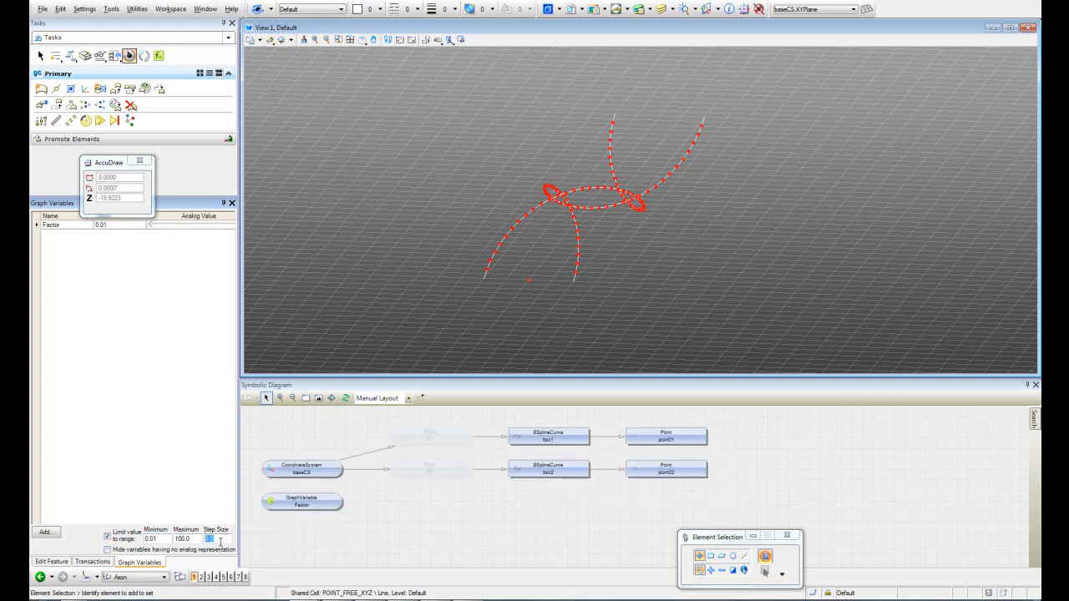
pyautogui.write('0.01')
pyautogui.moveTo(194, 539); pyautogui.dragTo(166, 539)
pyautogui.press('Return')
pyautogui.click(93, 561)
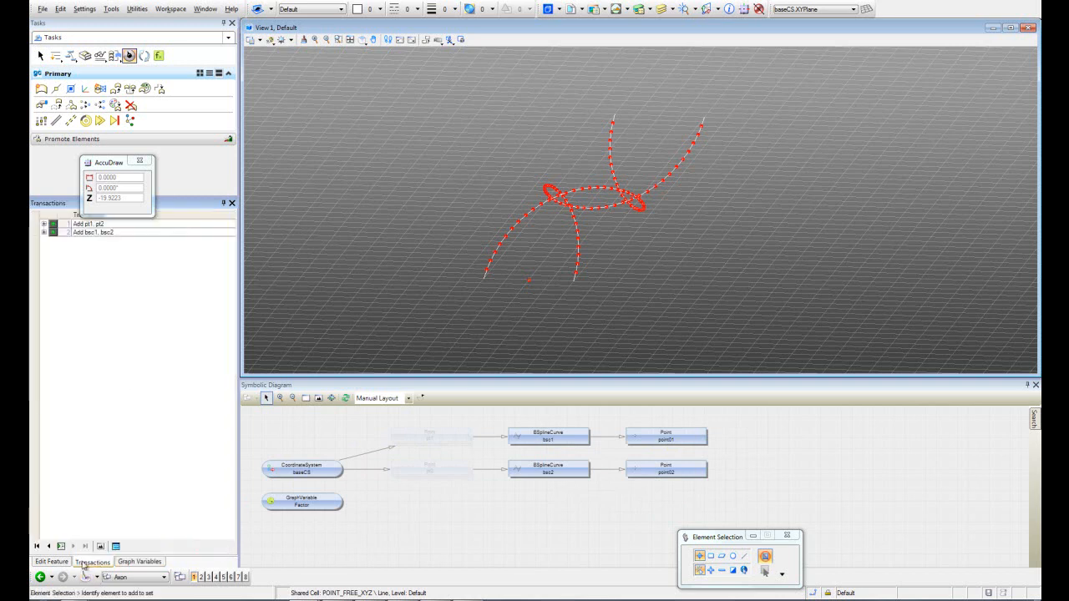
pyautogui.click(67, 544)
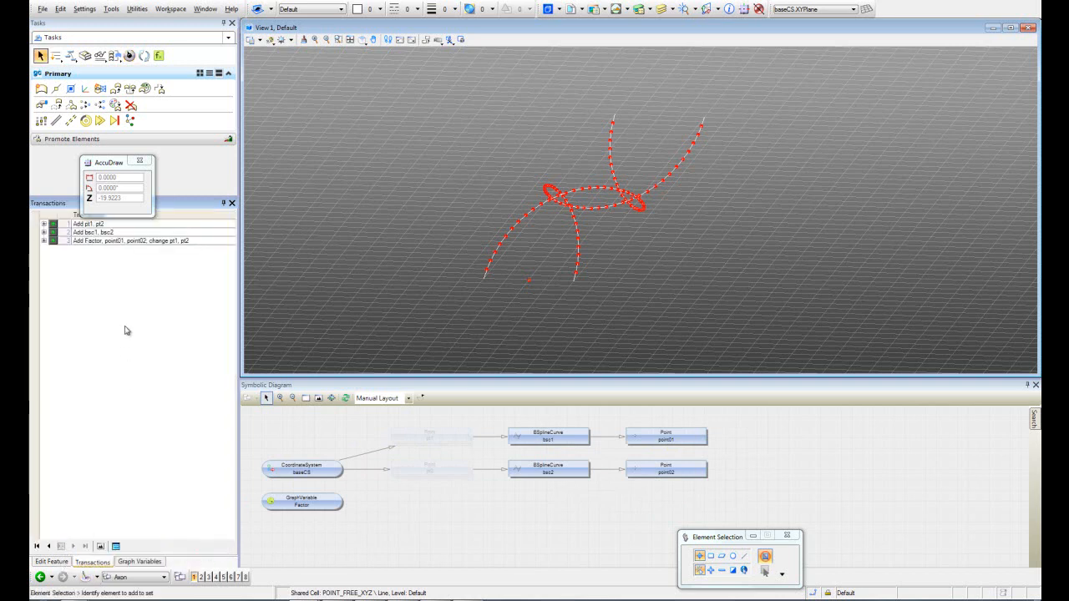
# - Set the Spacing expression of point01 to bsc1.TotalLength*Factor, reselect its curve spacing option, and apply the edit
pyautogui.click(665, 443)
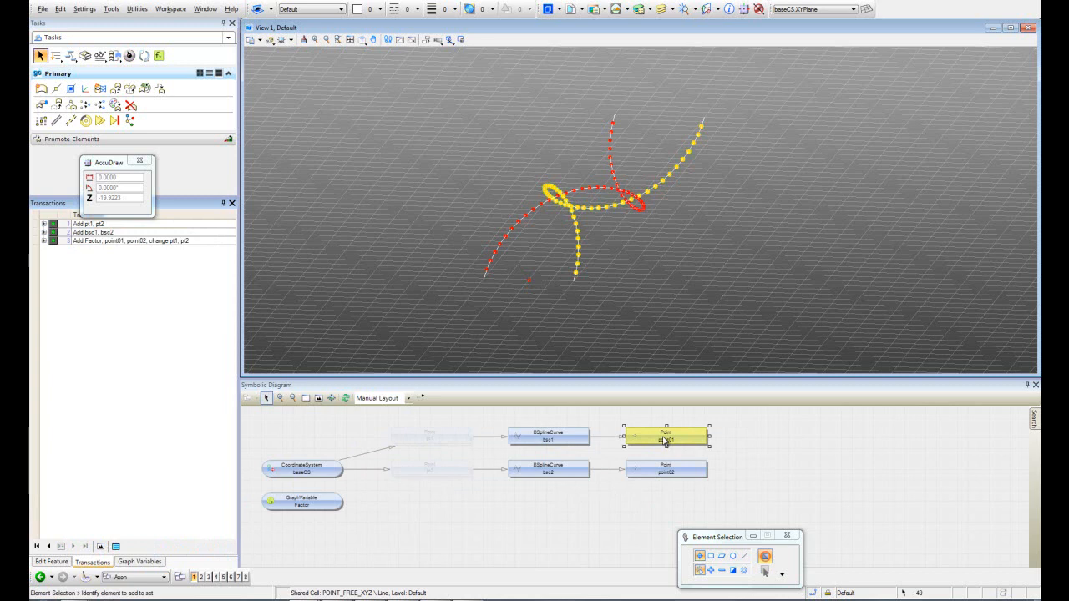
pyautogui.doubleClick(664, 440)
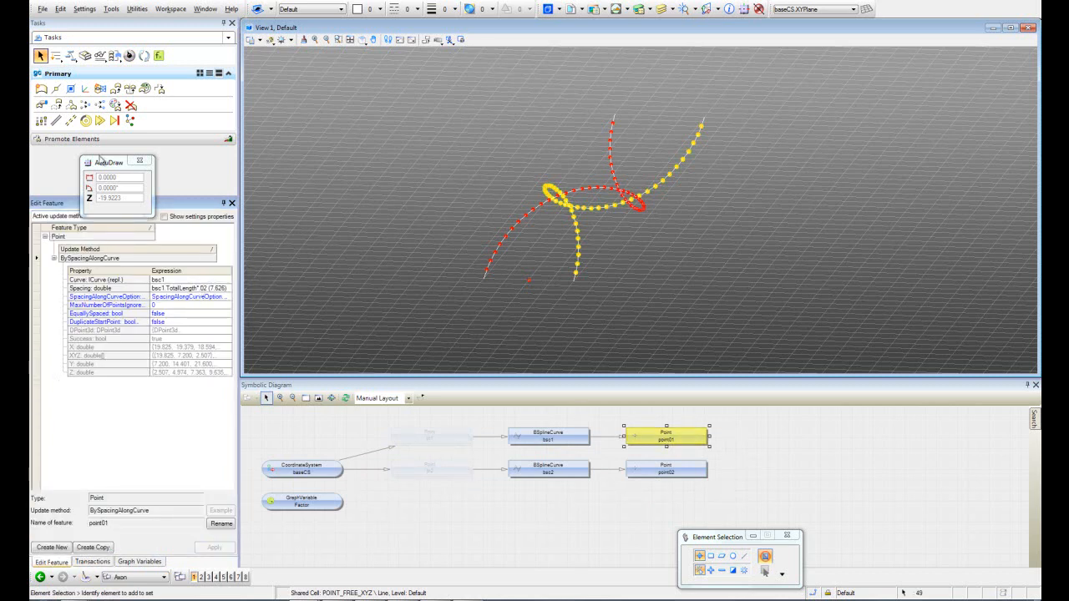
pyautogui.click(209, 288)
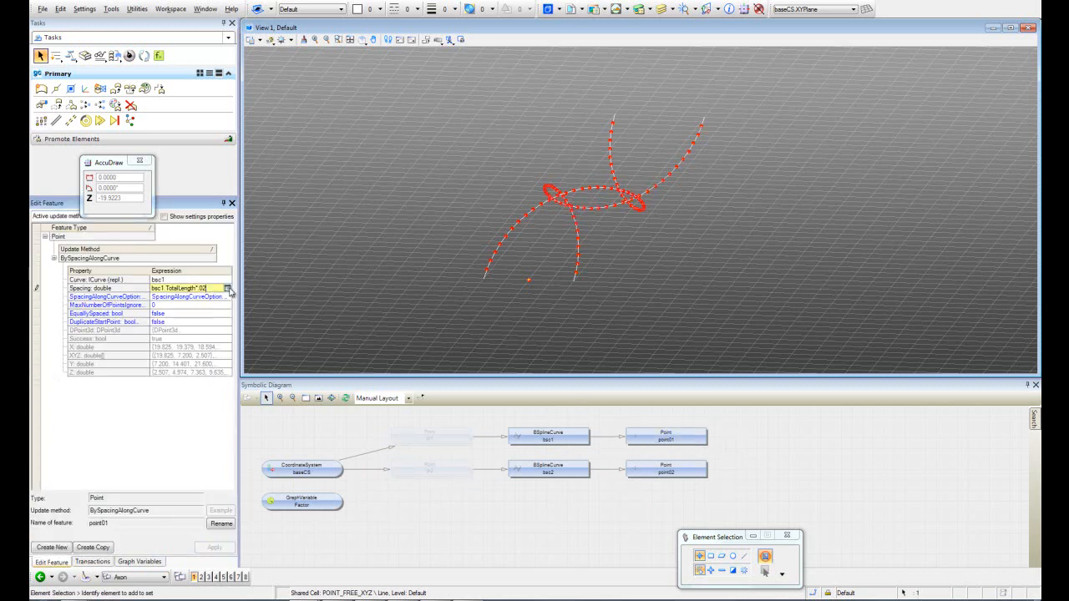
pyautogui.click(227, 288)
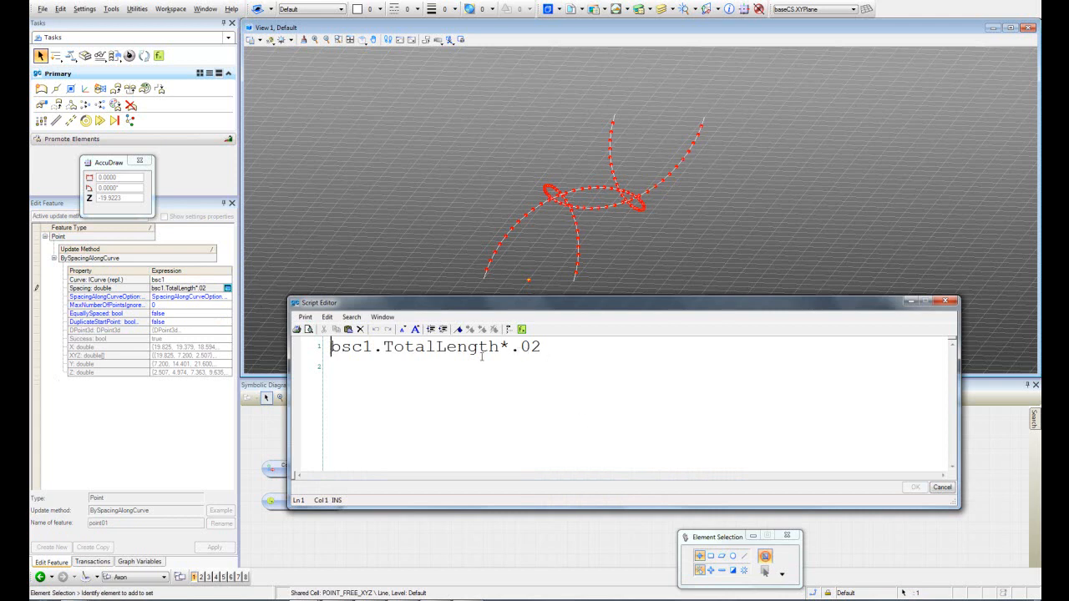
pyautogui.moveTo(510, 346); pyautogui.dragTo(542, 351)
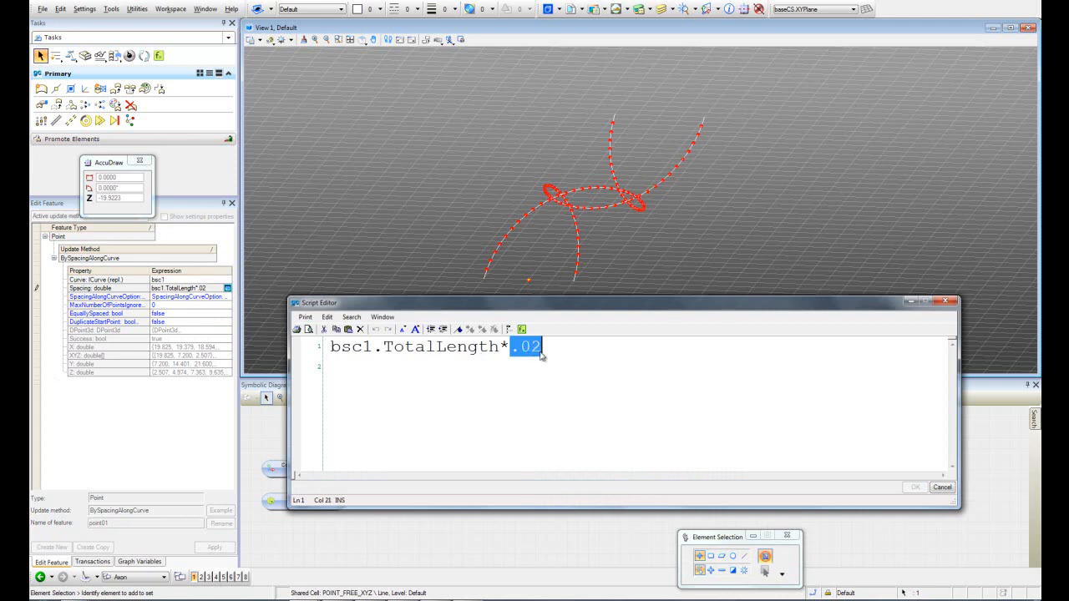
pyautogui.write('Factor')
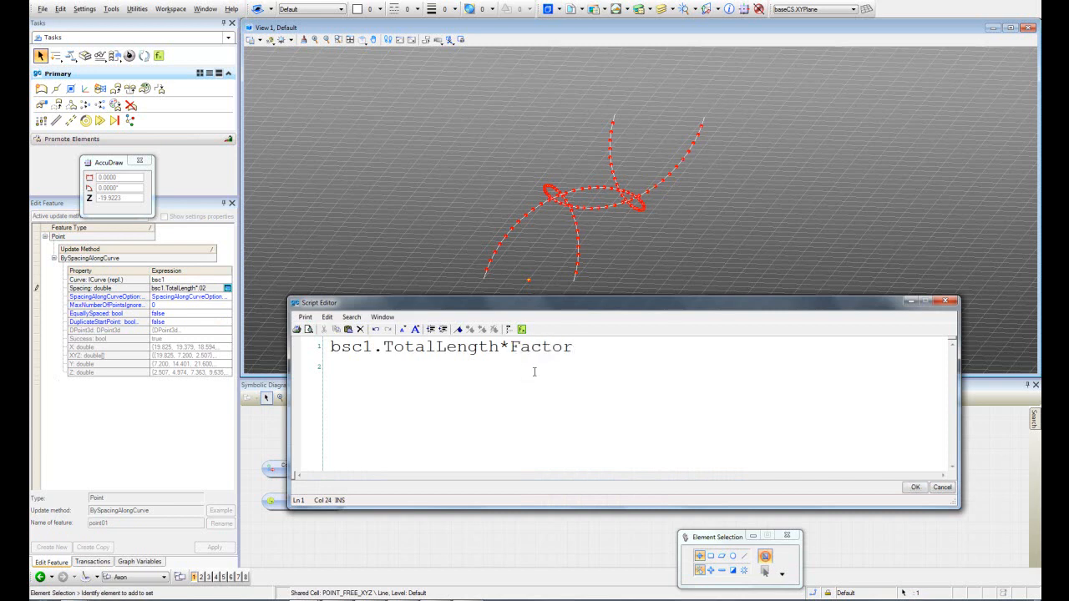
pyautogui.click(915, 487)
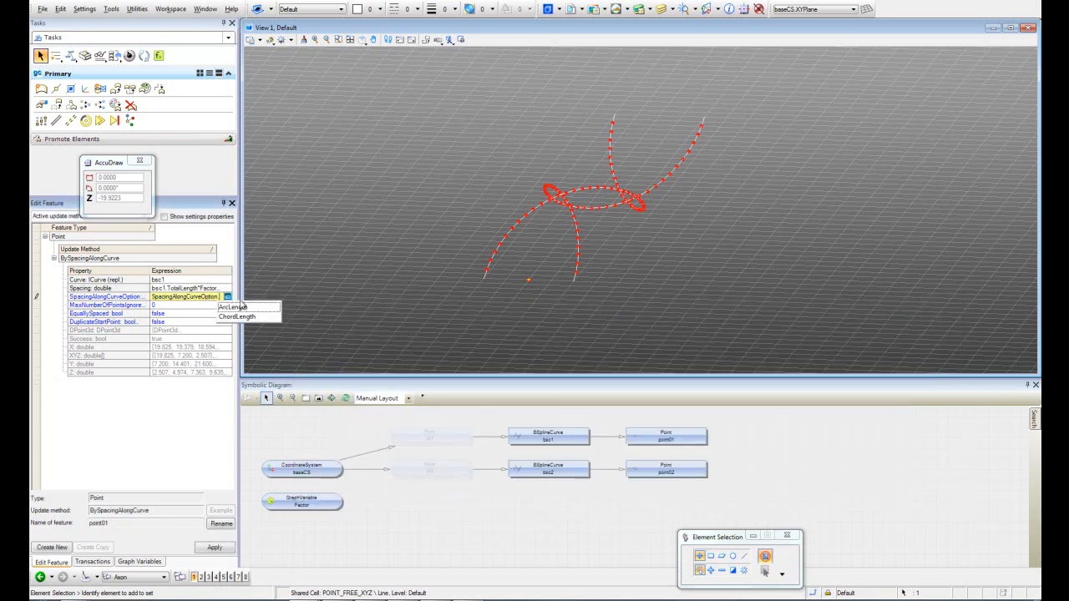
pyautogui.click(236, 316)
pyautogui.click(223, 548)
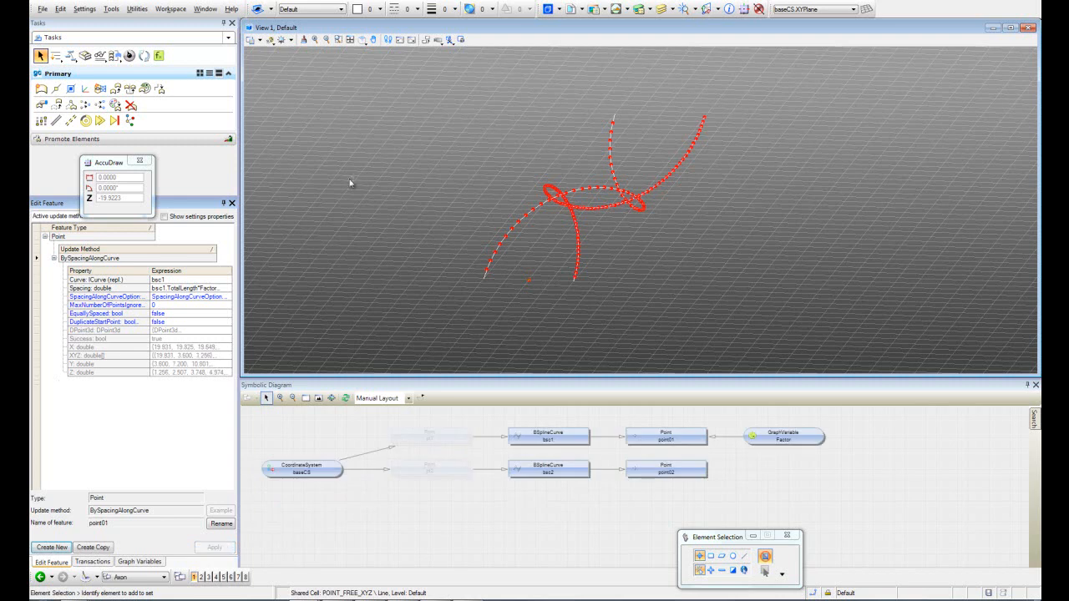
# - Set the Spacing expression of point02 to bsc2.TotalLength*Factor, keep ArcLength as the spacing option, and apply the edit
pyautogui.click(41, 104)
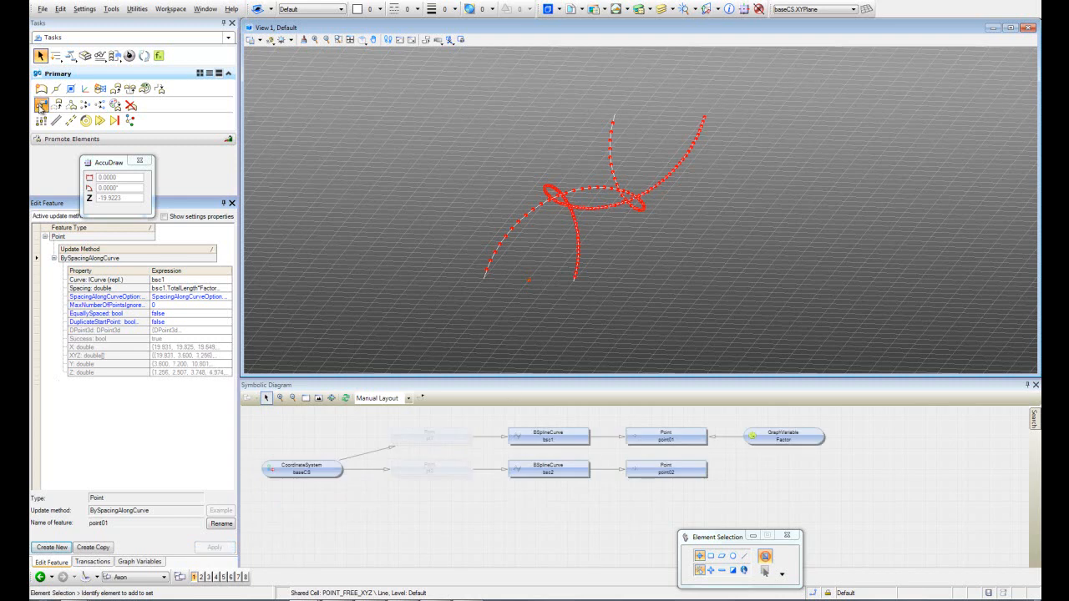
pyautogui.click(683, 473)
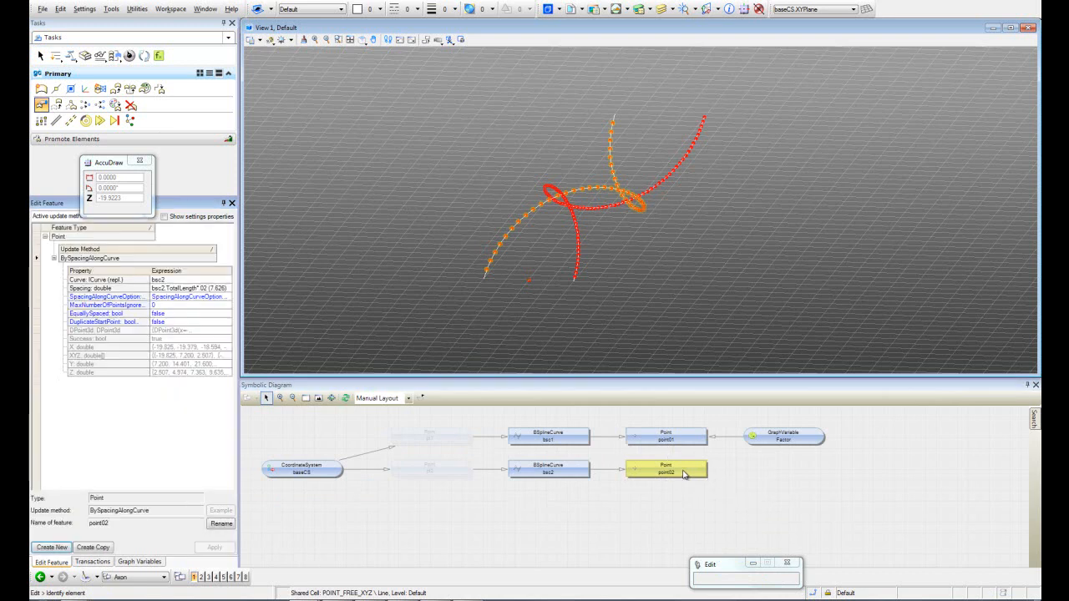
pyautogui.click(228, 291)
pyautogui.click(227, 289)
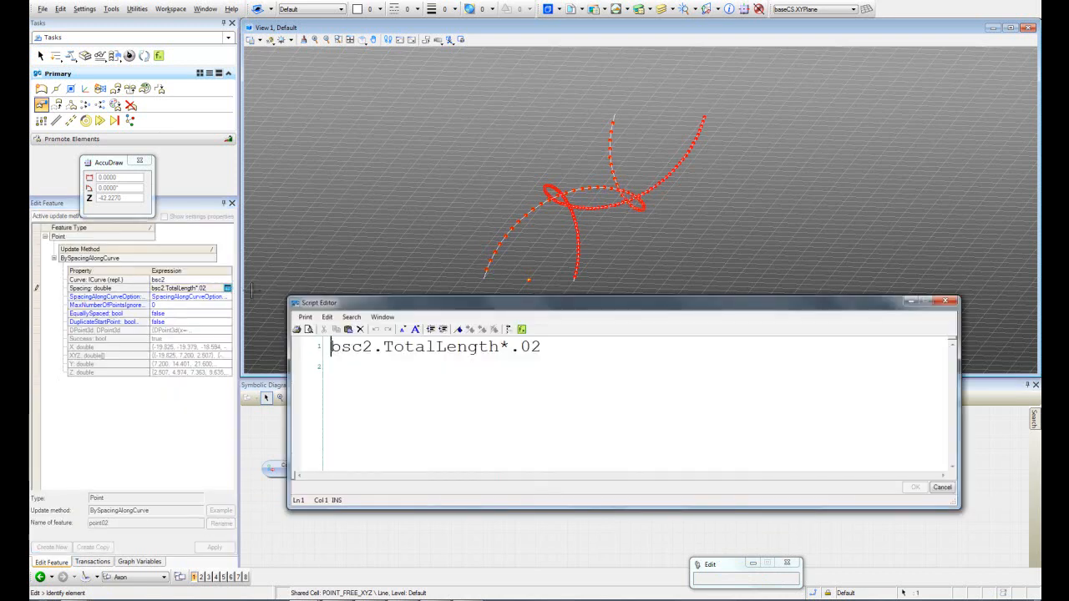
pyautogui.moveTo(568, 349); pyautogui.dragTo(515, 353)
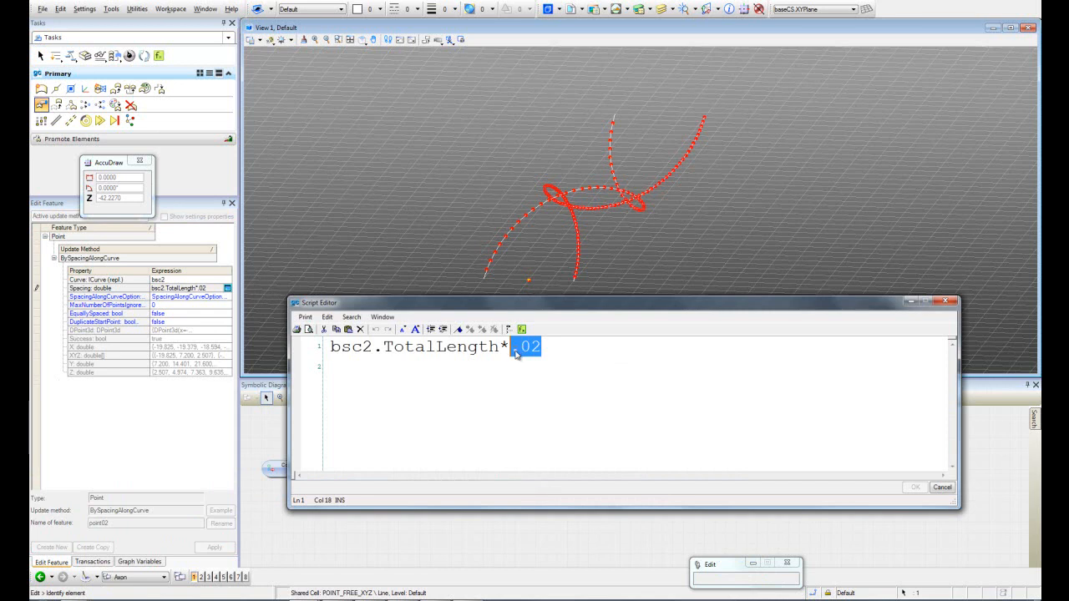
pyautogui.write('Factor')
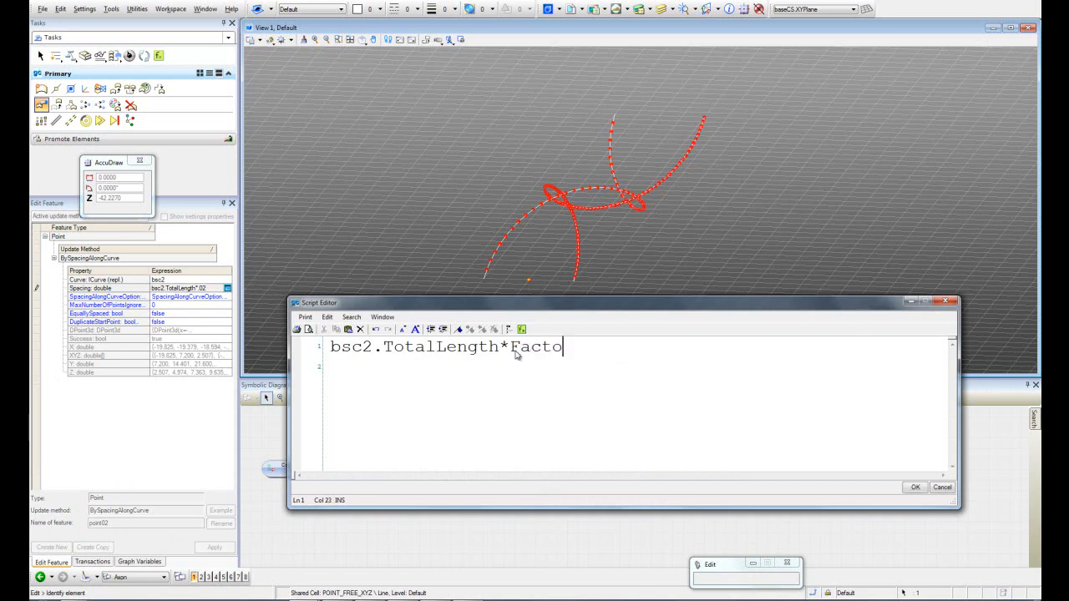
pyautogui.click(916, 489)
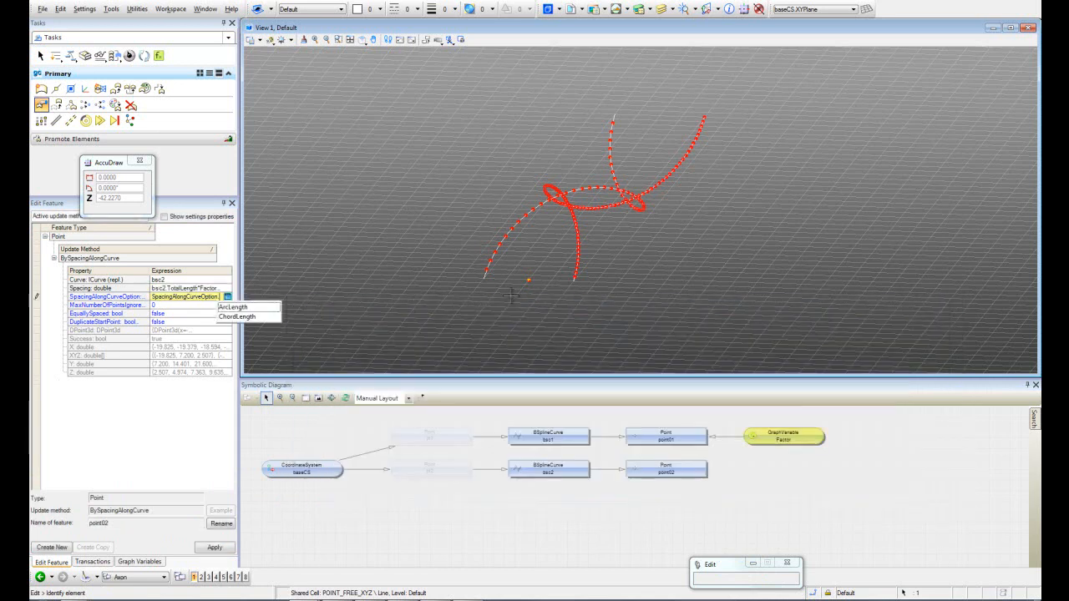
pyautogui.click(242, 307)
pyautogui.click(219, 548)
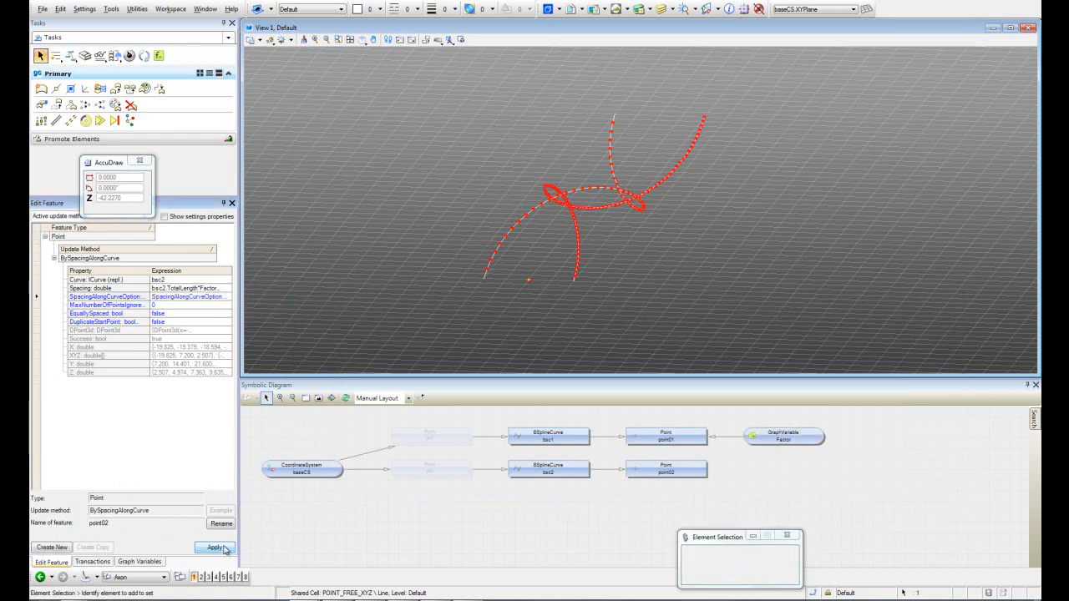
# - Increase the Factor graph variable to 0.05 to space the points on both curves farther apart
pyautogui.keyDown('shift'); pyautogui.moveTo(437, 220); pyautogui.dragTo(595, 234, button='middle'); pyautogui.keyUp('shift')
pyautogui.click(130, 57)
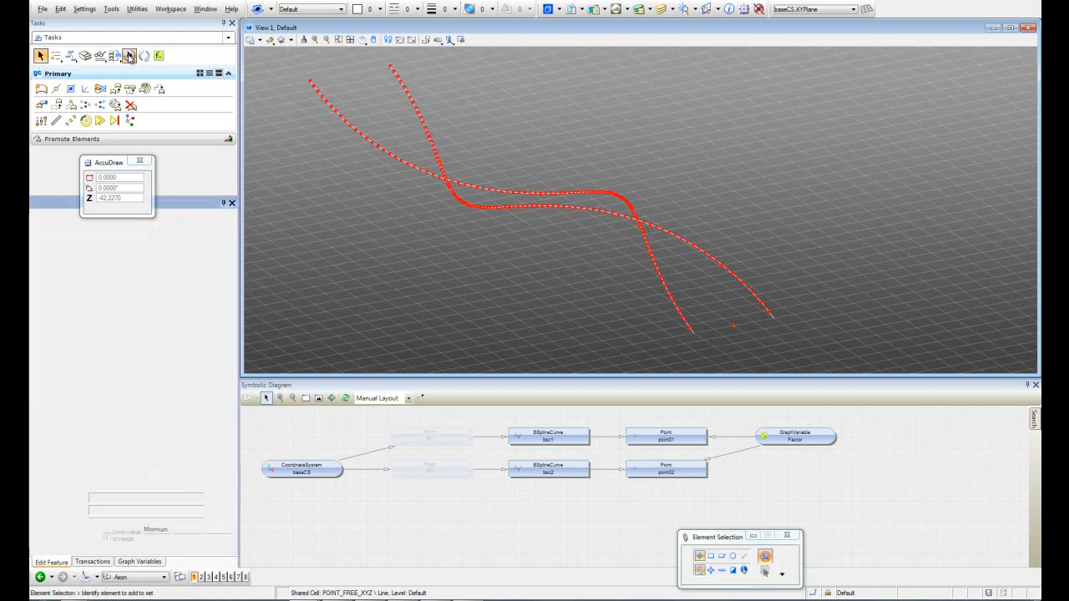
pyautogui.click(129, 56)
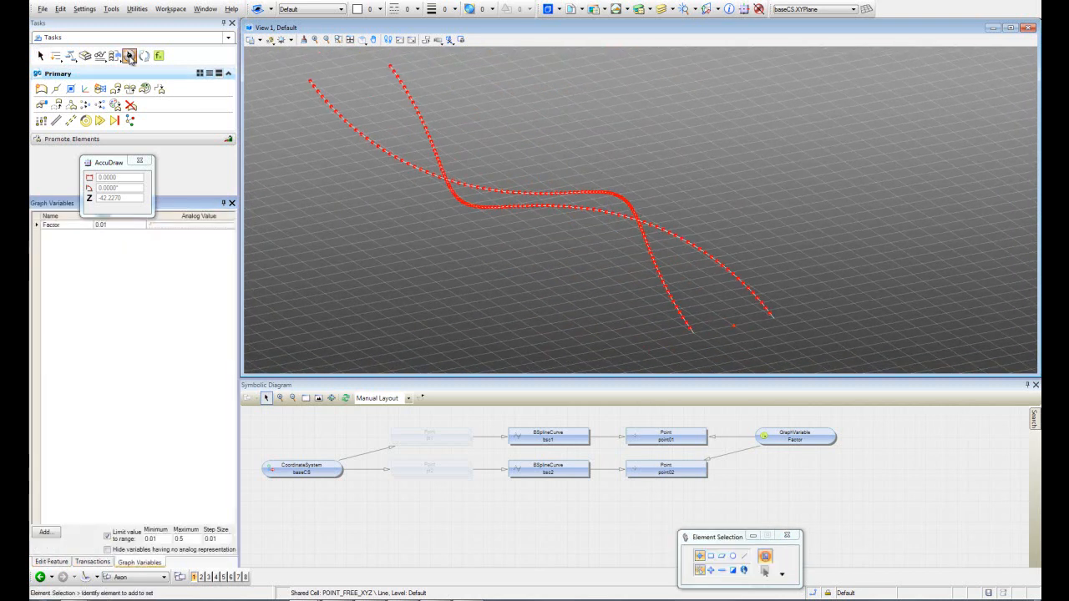
pyautogui.moveTo(150, 225); pyautogui.dragTo(158, 227)
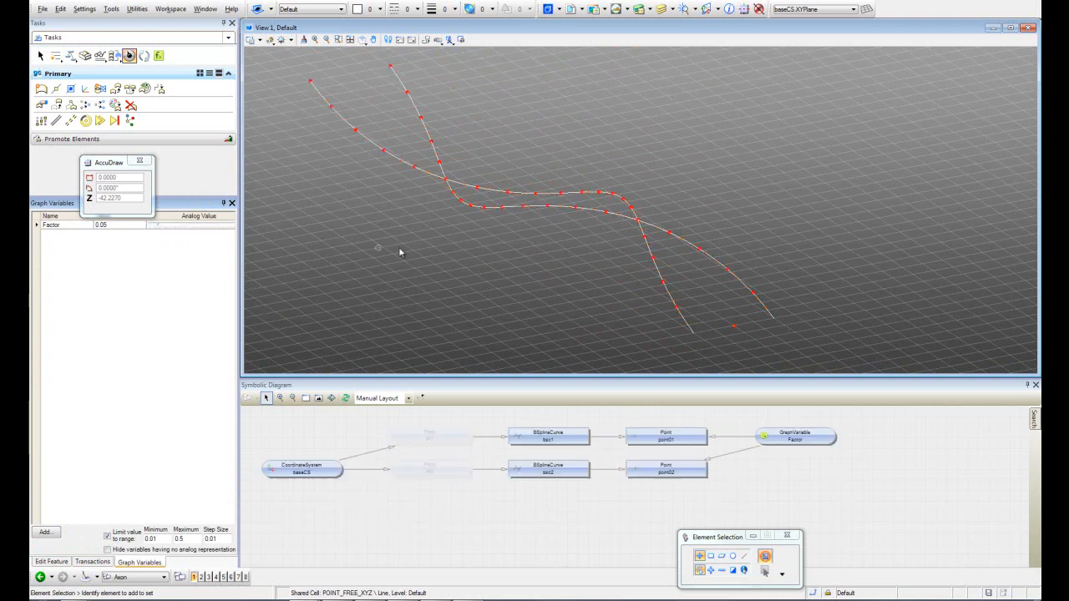
# - Set the Factor graph variable to 0.04 and record the Factor, point01 and point02 changes as a transaction
pyautogui.click(158, 228)
pyautogui.moveTo(157, 227); pyautogui.dragTo(196, 234)
pyautogui.keyDown('shift'); pyautogui.moveTo(587, 264); pyautogui.dragTo(388, 251, button='middle'); pyautogui.keyUp('shift')
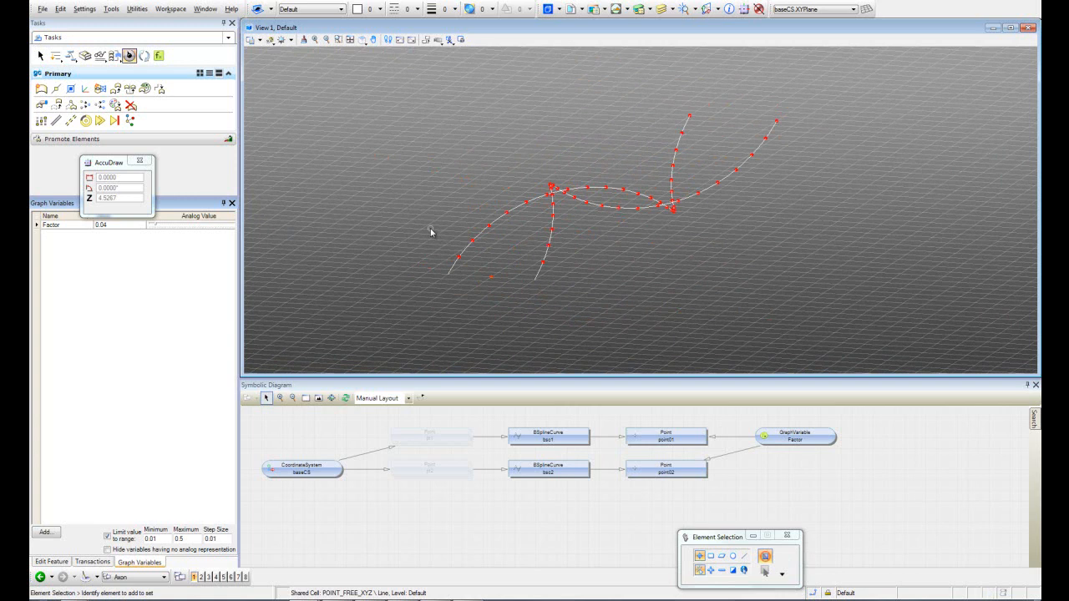
pyautogui.keyDown('shift'); pyautogui.moveTo(405, 249); pyautogui.dragTo(487, 243, button='middle'); pyautogui.keyUp('shift')
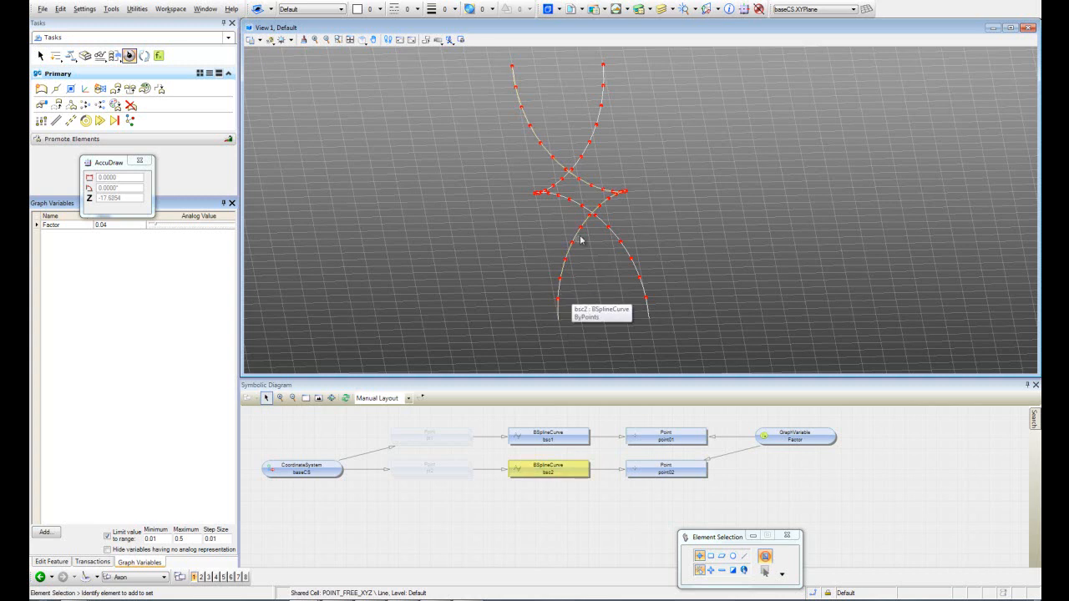
pyautogui.keyDown('shift'); pyautogui.moveTo(587, 275); pyautogui.dragTo(456, 241, button='middle'); pyautogui.keyUp('shift')
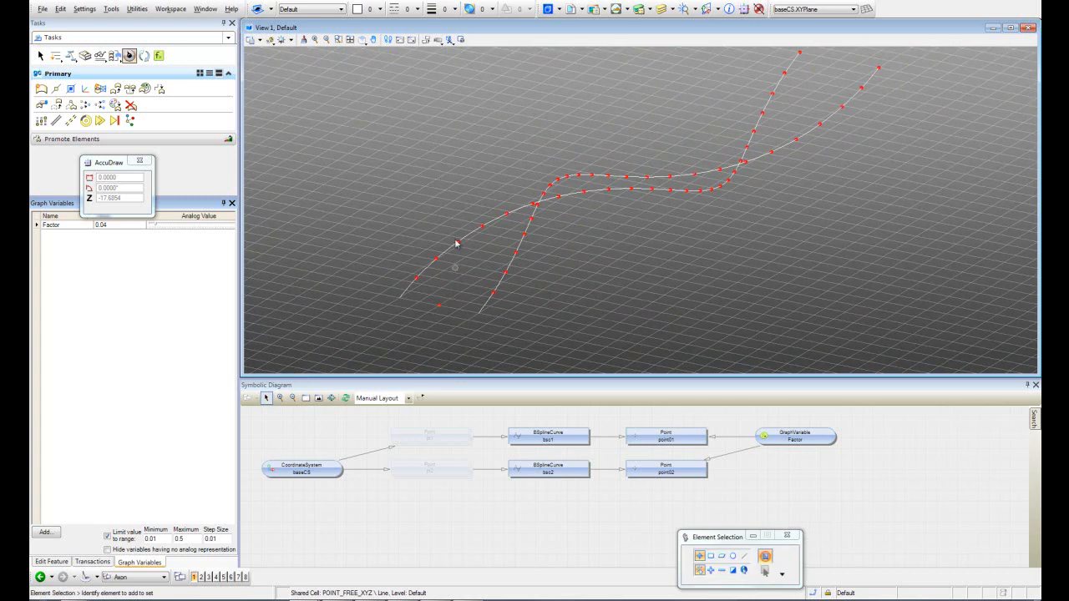
pyautogui.click(92, 562)
pyautogui.click(61, 547)
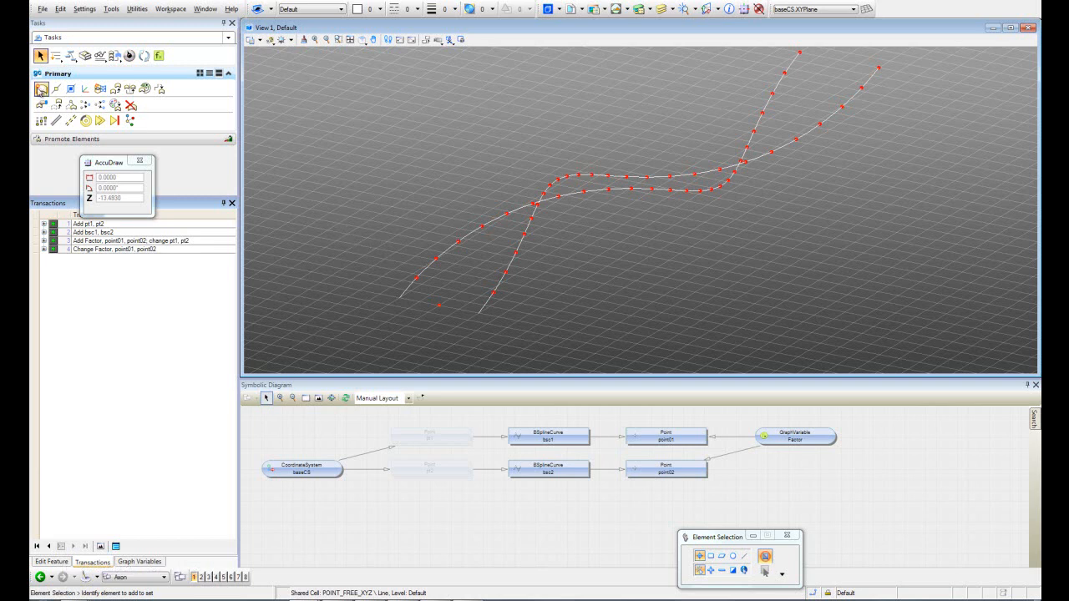
# - Start a new TextStyle feature with the DefinedFormat update method and set its Height and Width to 2
pyautogui.click(47, 92)
pyautogui.moveTo(232, 259); pyautogui.dragTo(236, 341)
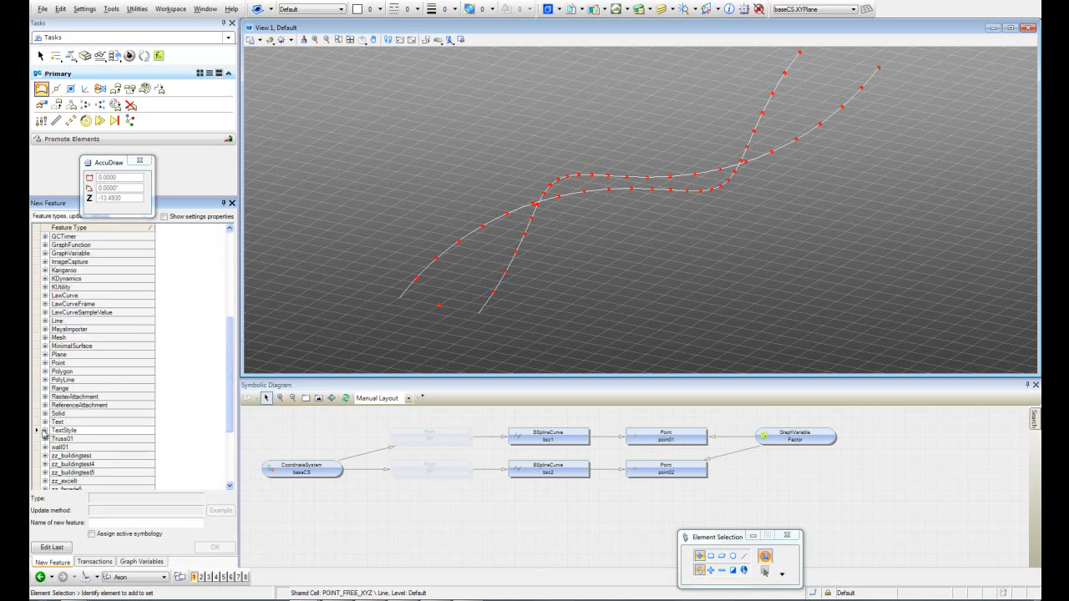
pyautogui.click(45, 431)
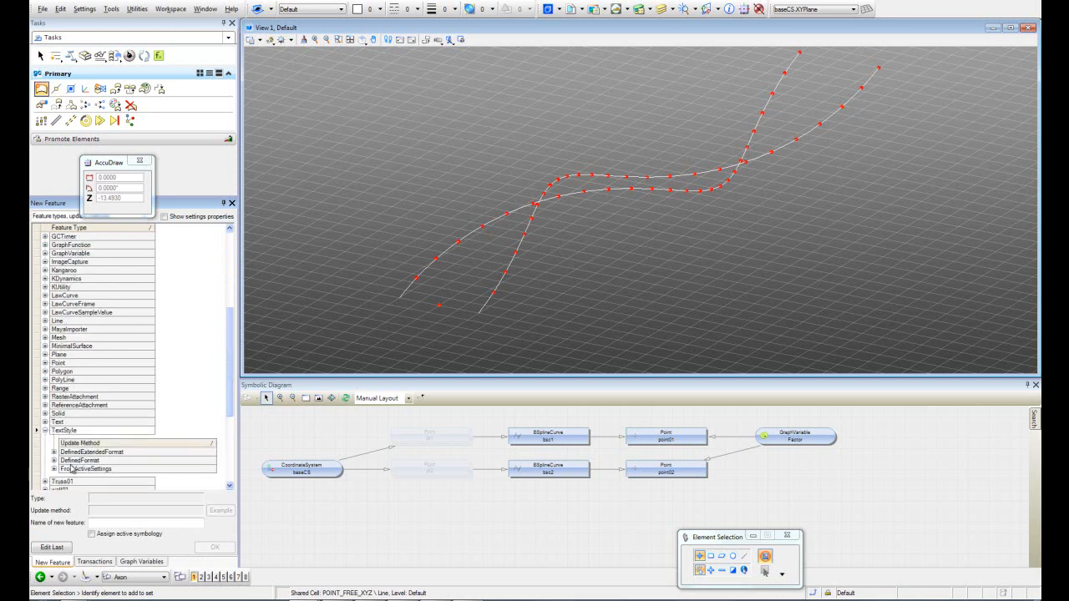
pyautogui.click(79, 460)
pyautogui.click(54, 460)
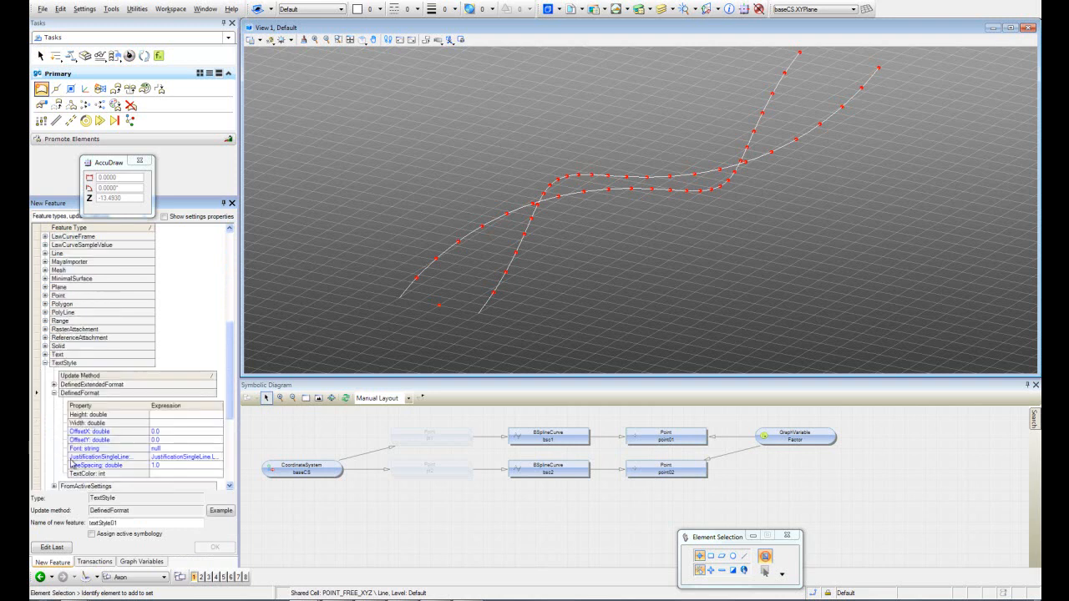
pyautogui.click(171, 415)
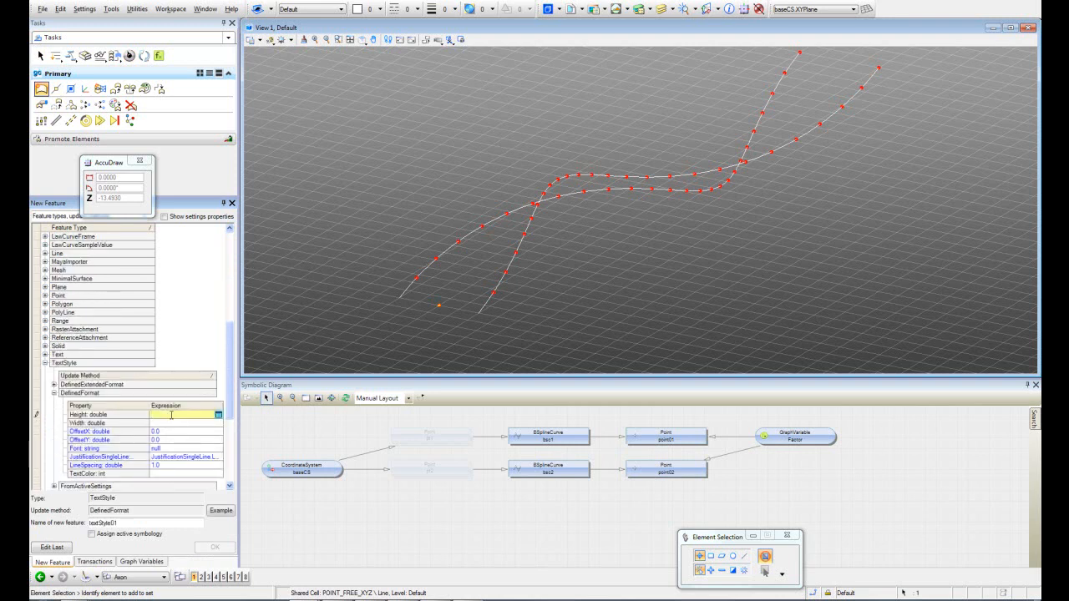
pyautogui.write('2')
pyautogui.click(176, 424)
pyautogui.write('2')
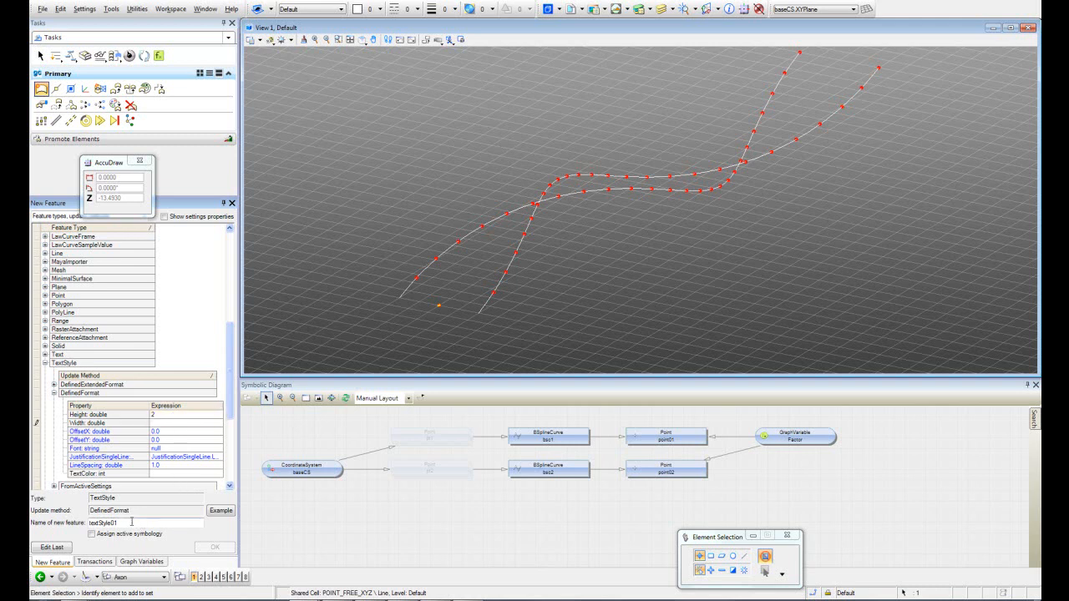
# - Name the new text style TX and create it with a TextColor of 4
pyautogui.moveTo(150, 524); pyautogui.dragTo(86, 526)
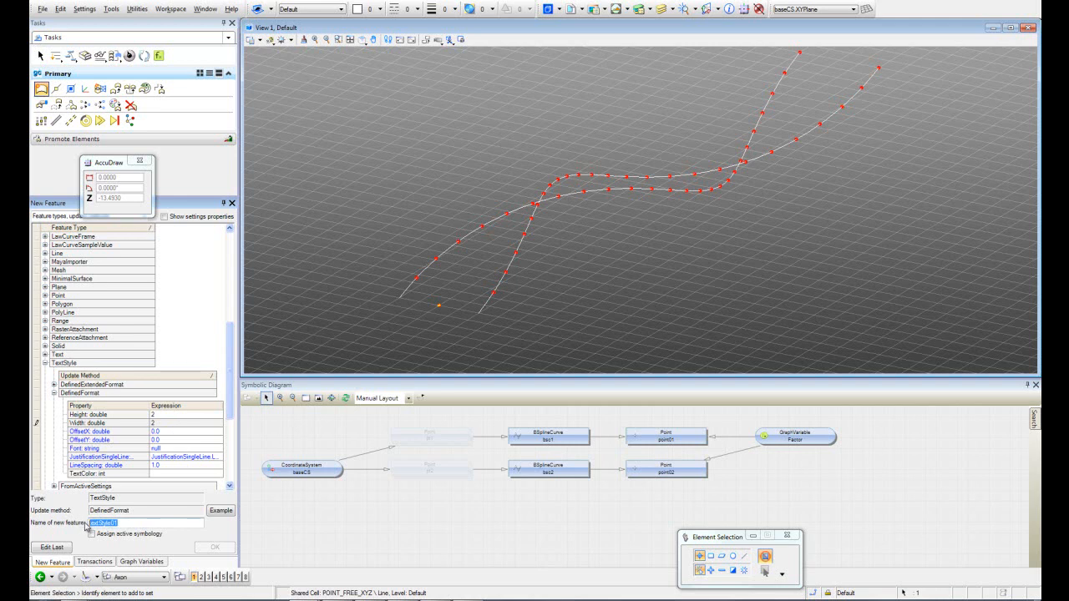
pyautogui.write('TX')
pyautogui.click(194, 415)
pyautogui.click(175, 474)
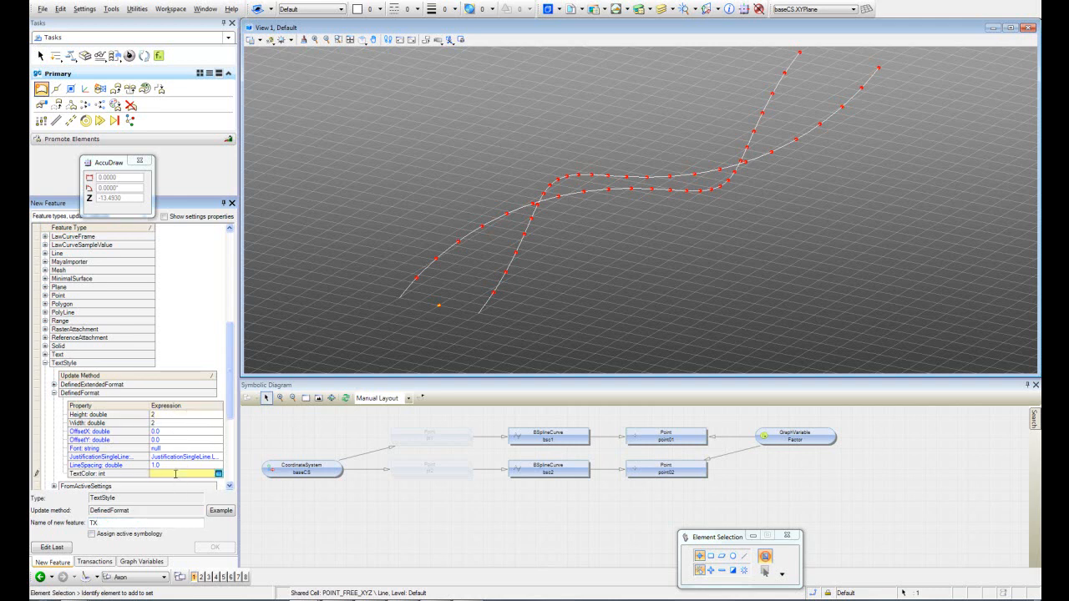
pyautogui.click(185, 423)
pyautogui.click(220, 548)
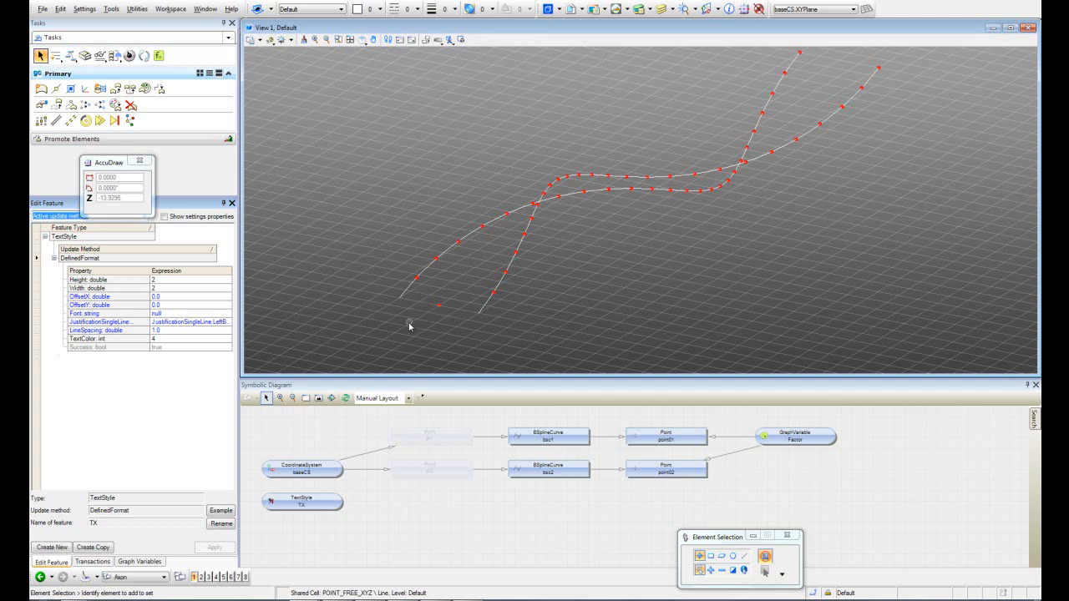
# - Start a new Text feature with the ByPointOrPlaneOrCoordinateSystem update method and use point01 as its Placement
pyautogui.keyDown('shift'); pyautogui.moveTo(406, 327); pyautogui.dragTo(453, 310, button='middle'); pyautogui.keyUp('shift')
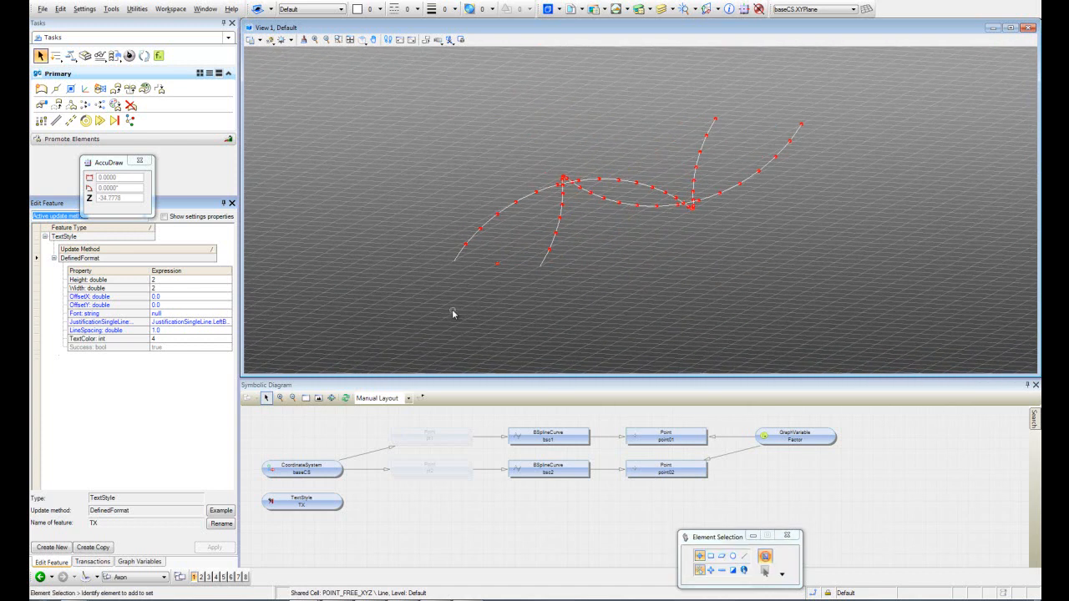
pyautogui.click(40, 89)
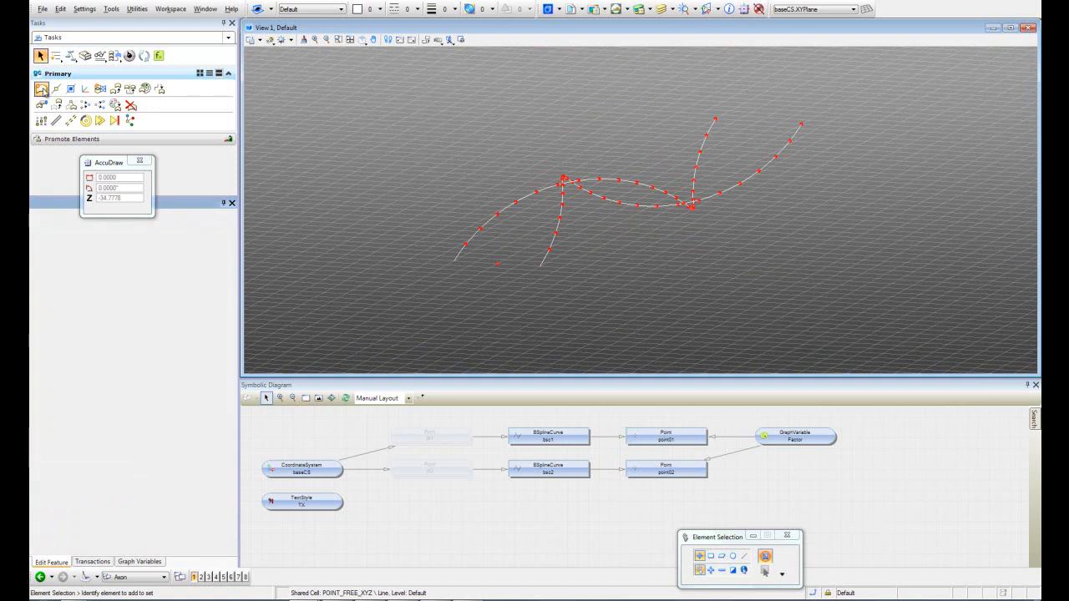
pyautogui.moveTo(230, 255); pyautogui.dragTo(230, 311)
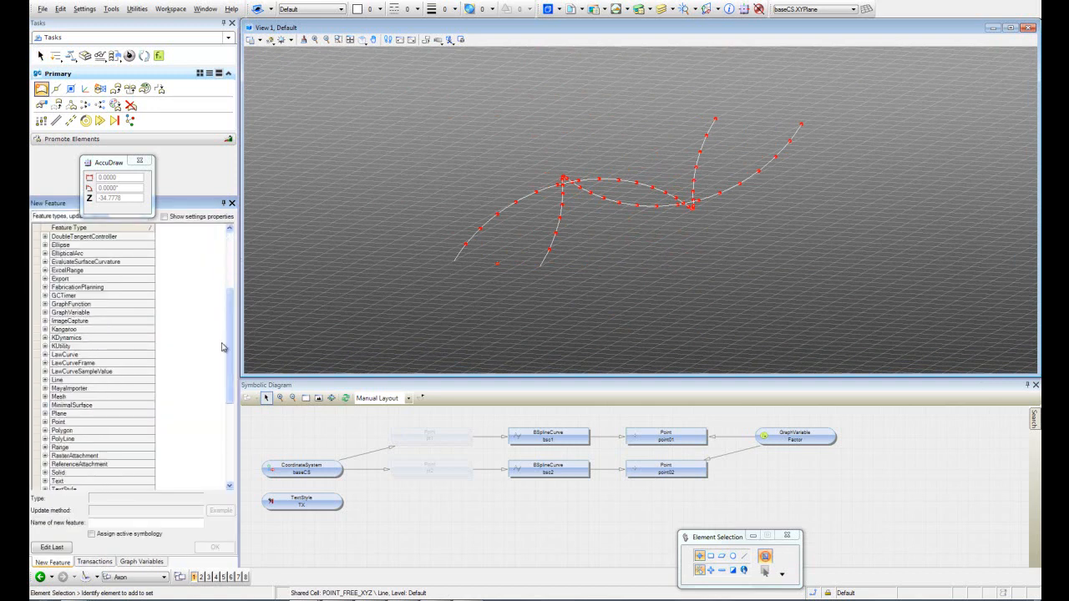
pyautogui.moveTo(234, 388); pyautogui.dragTo(235, 430)
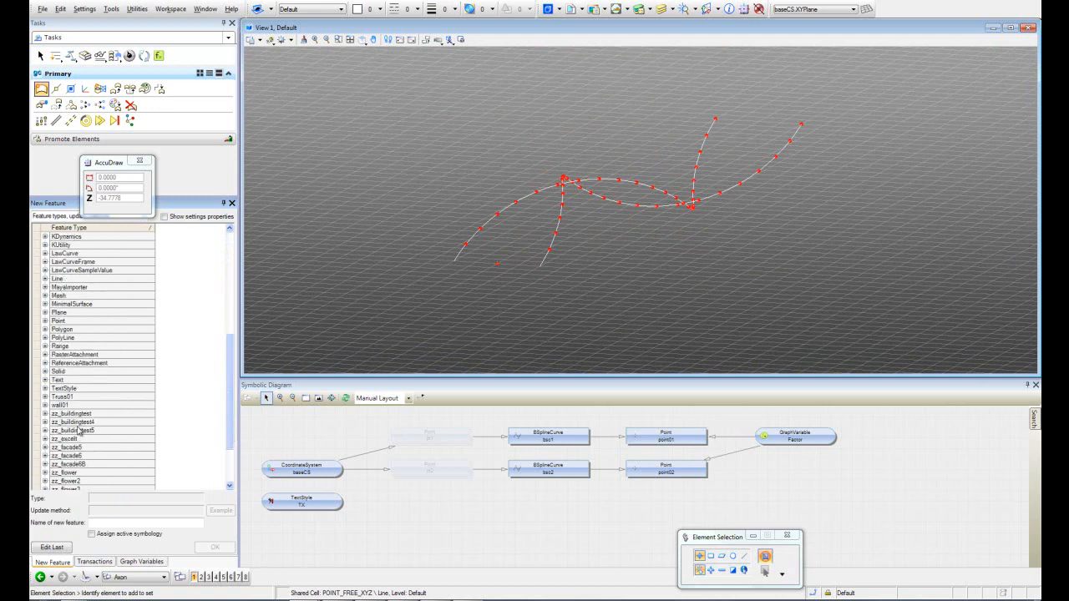
pyautogui.click(45, 380)
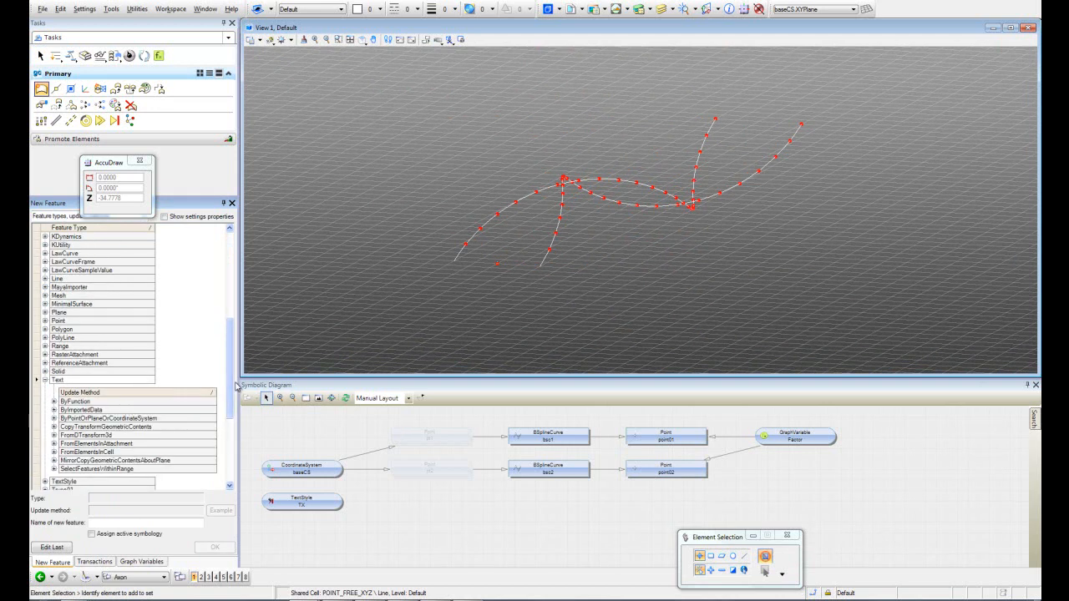
pyautogui.scroll(-1, 233, 388)
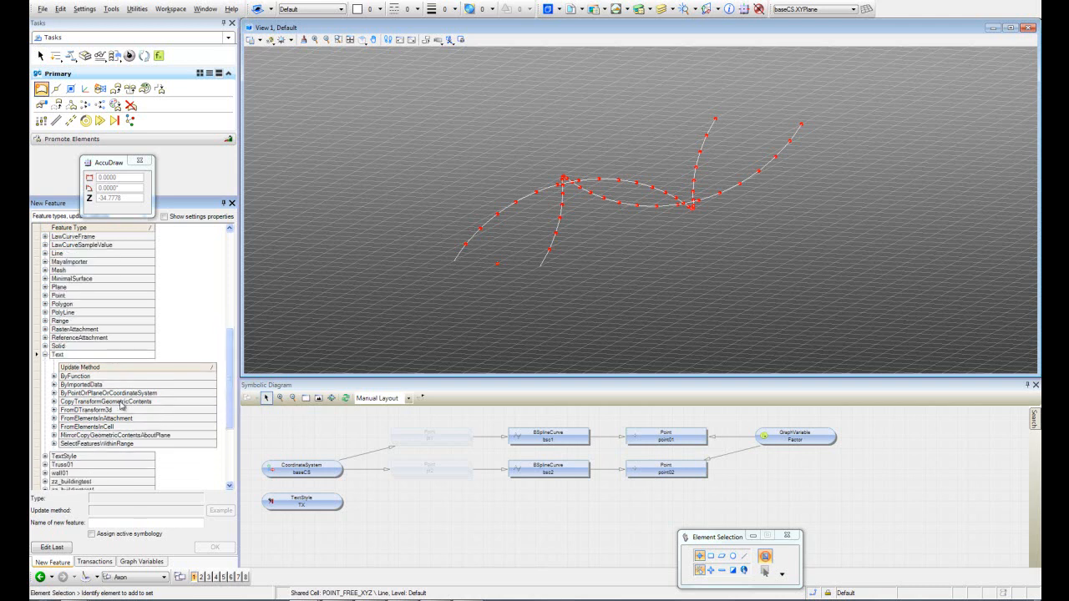
pyautogui.click(92, 395)
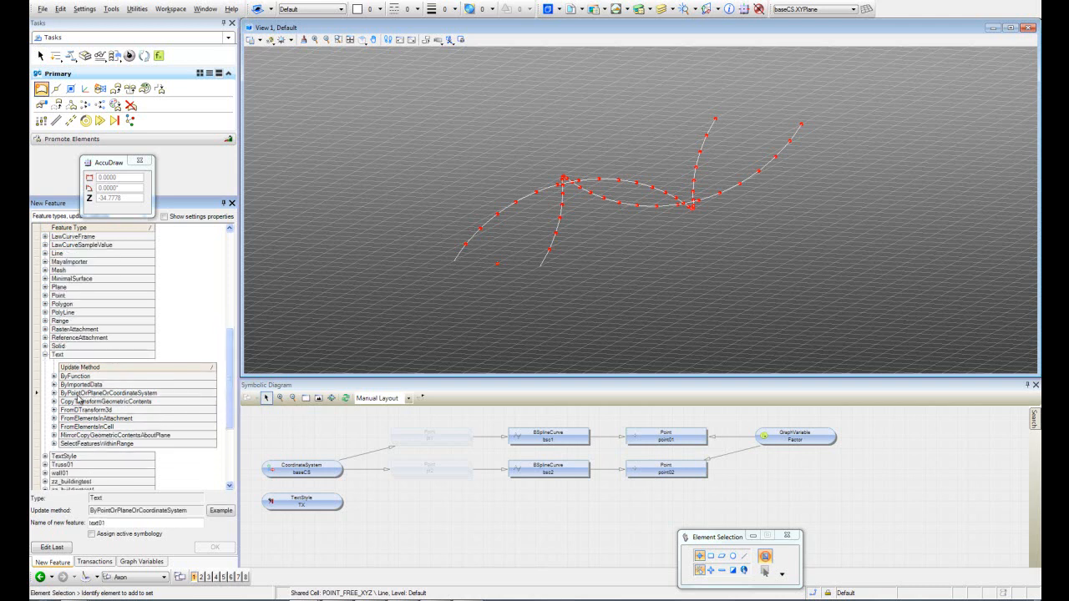
pyautogui.click(54, 393)
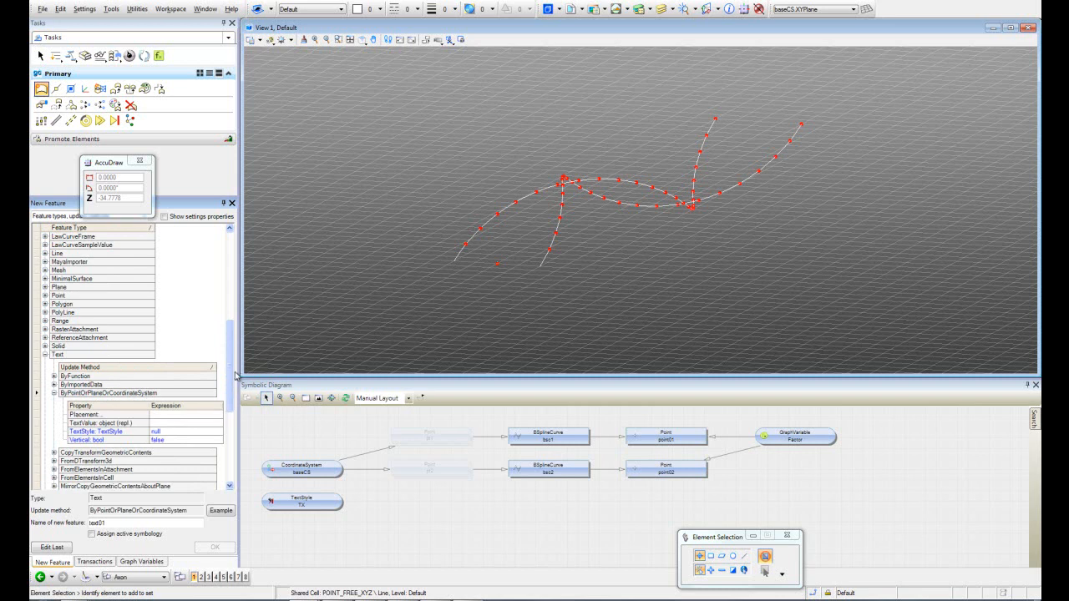
pyautogui.scroll(-1, 231, 388)
pyautogui.click(183, 381)
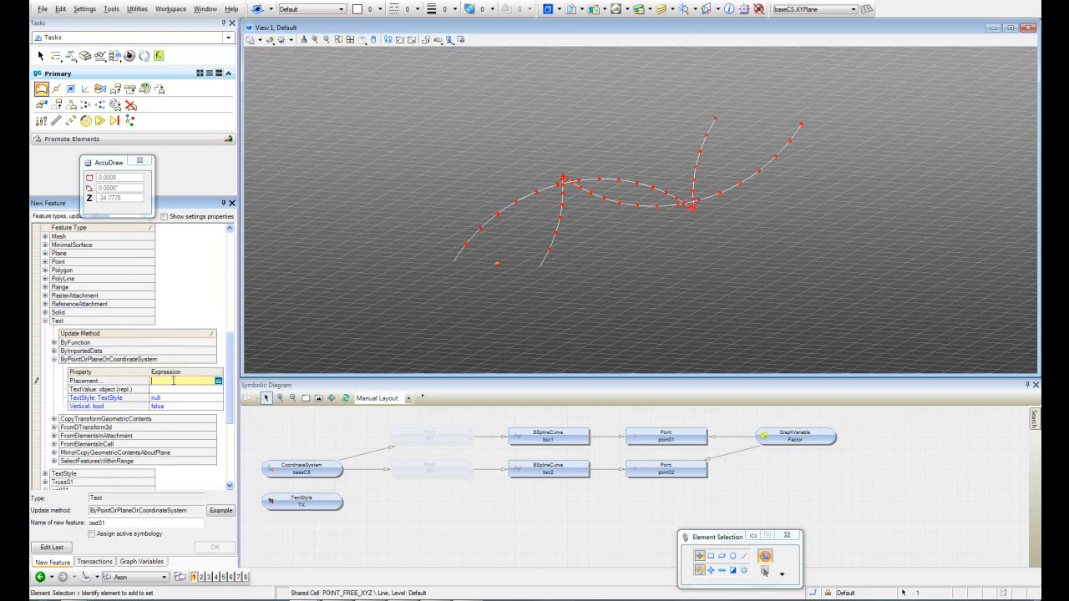
pyautogui.click(667, 437)
# - Set the TextValue expression to Series(0,point01.Count,1) and create the text feature with the TX text style
pyautogui.click(171, 390)
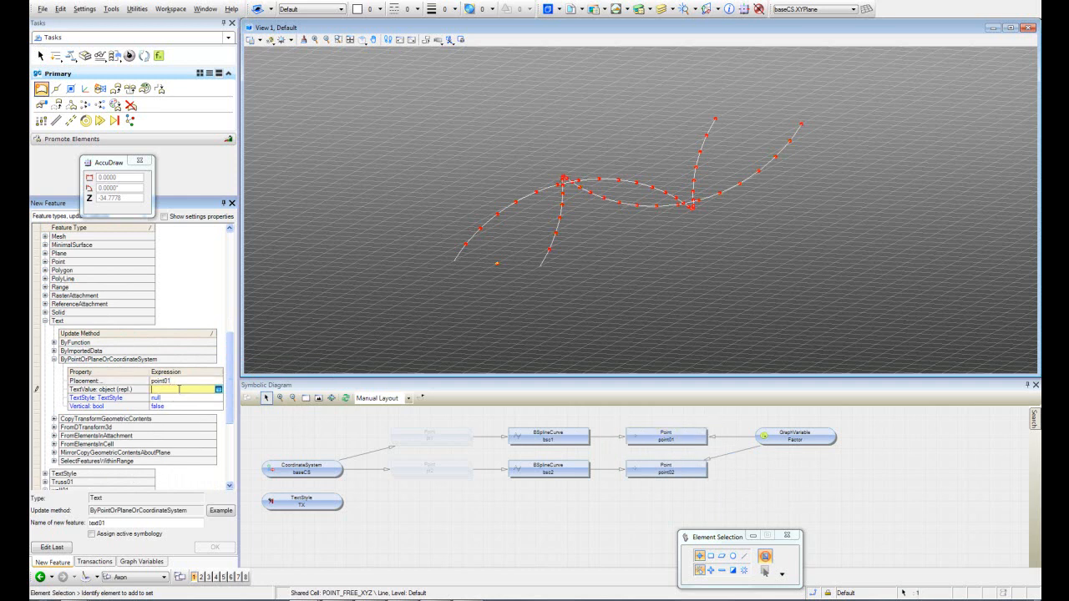
pyautogui.click(218, 390)
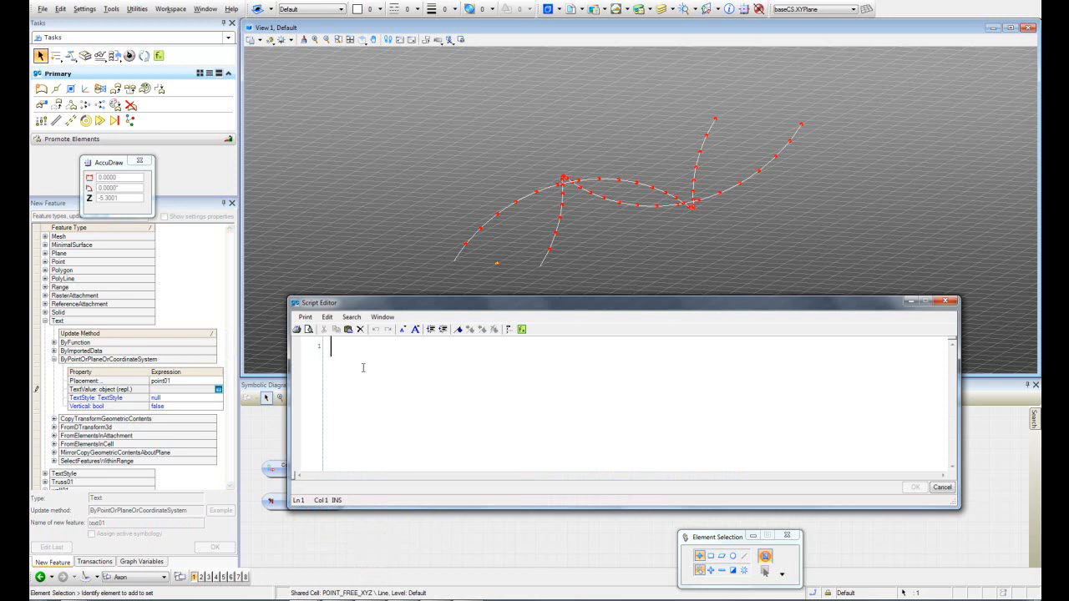
pyautogui.write('Series(0')
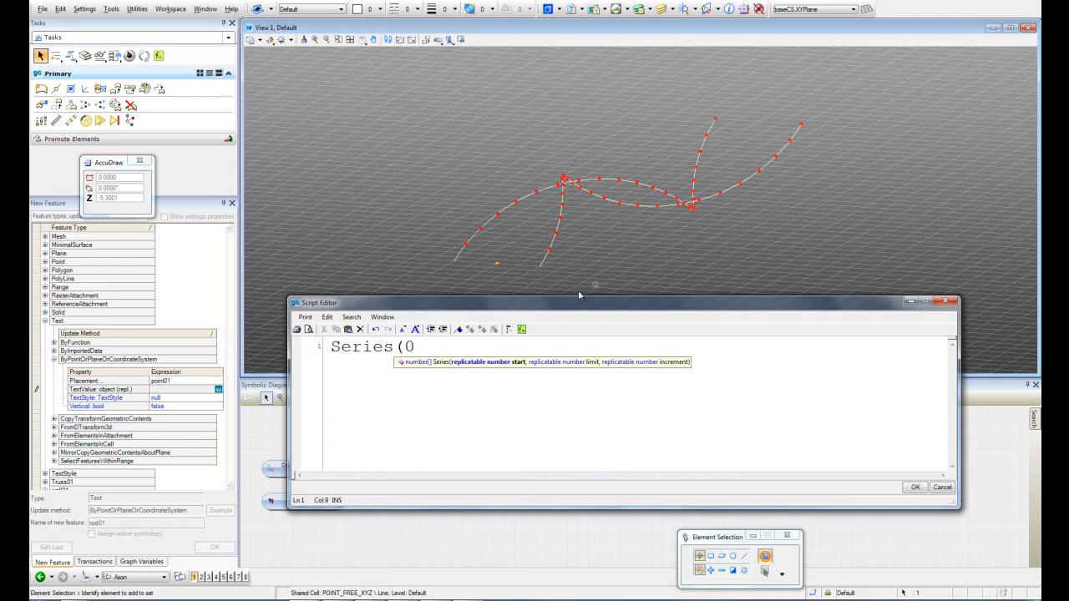
pyautogui.write(',')
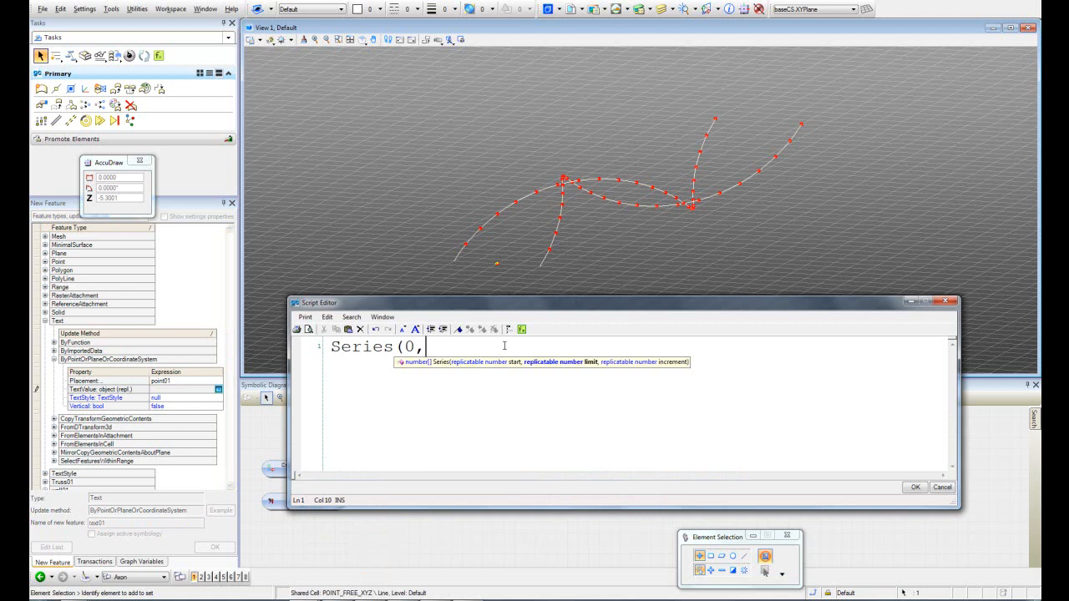
pyautogui.write('point01.coun')
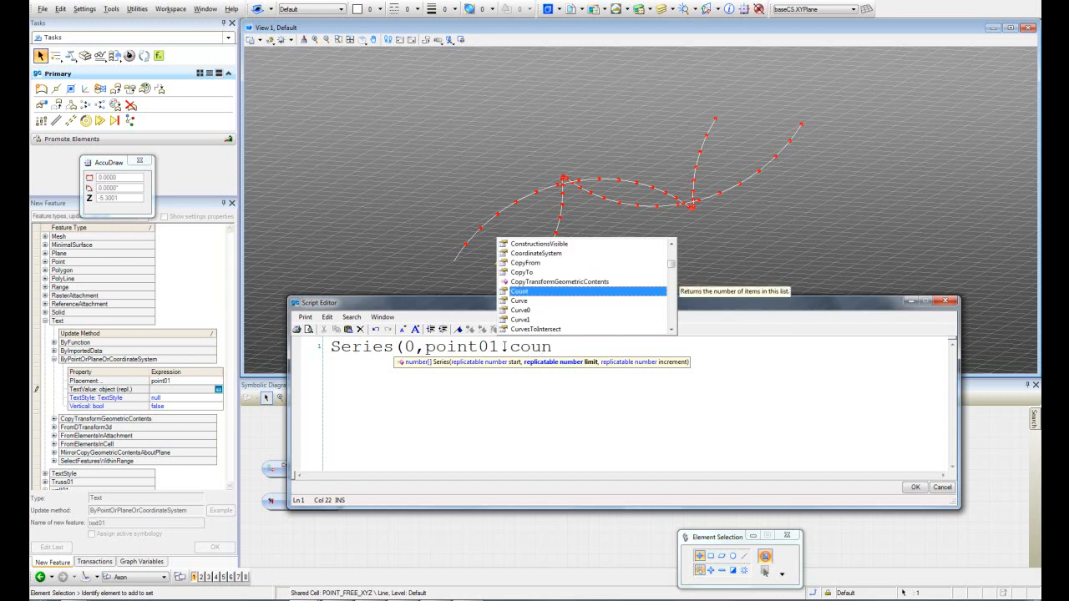
pyautogui.write('t')
pyautogui.doubleClick(532, 293)
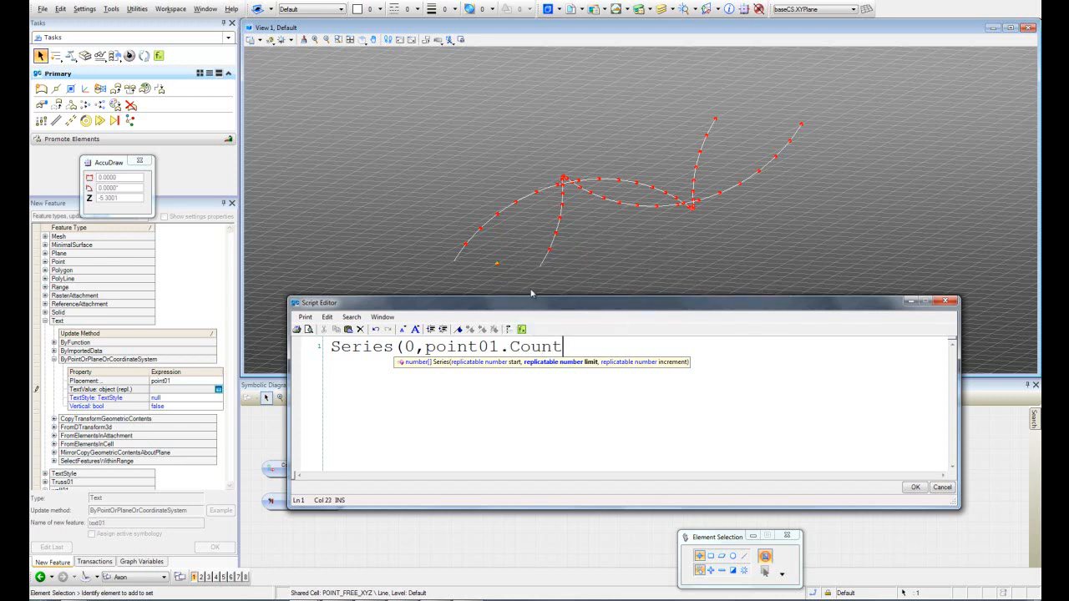
pyautogui.write(',1')
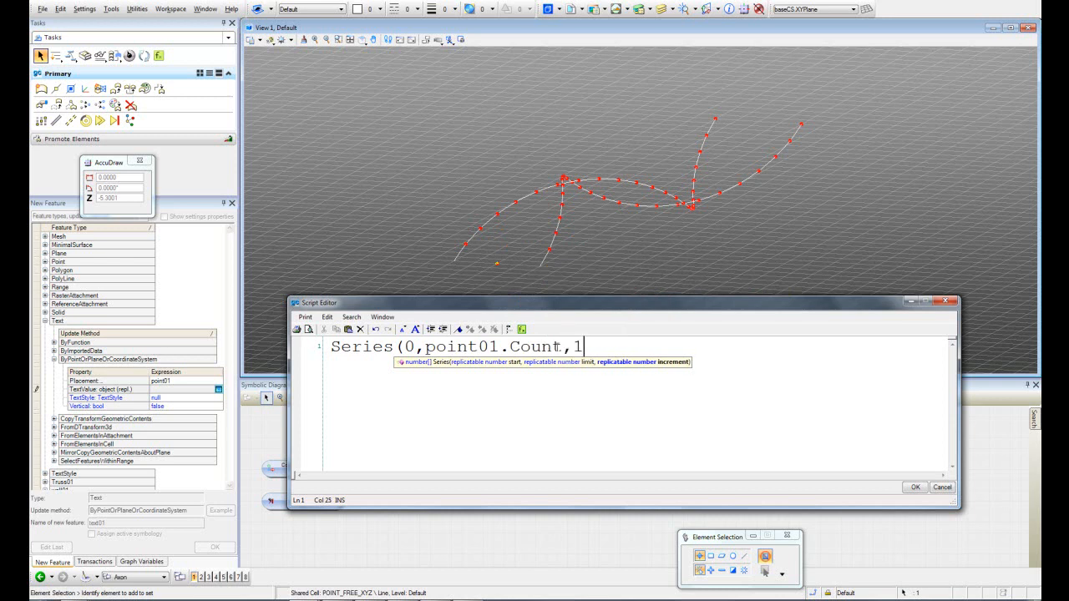
pyautogui.write(')')
pyautogui.click(914, 488)
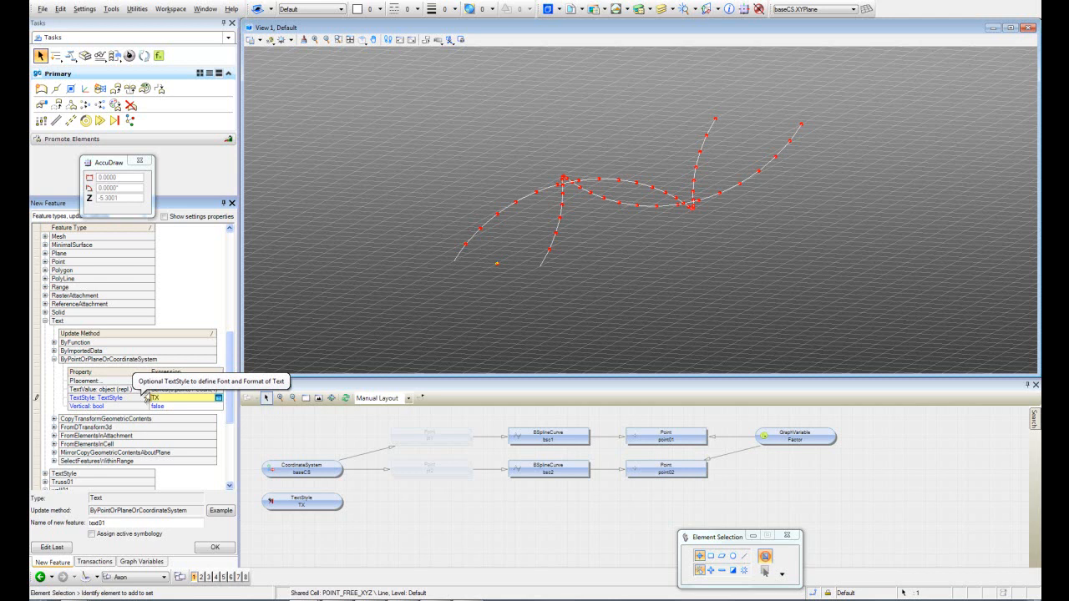
pyautogui.click(214, 547)
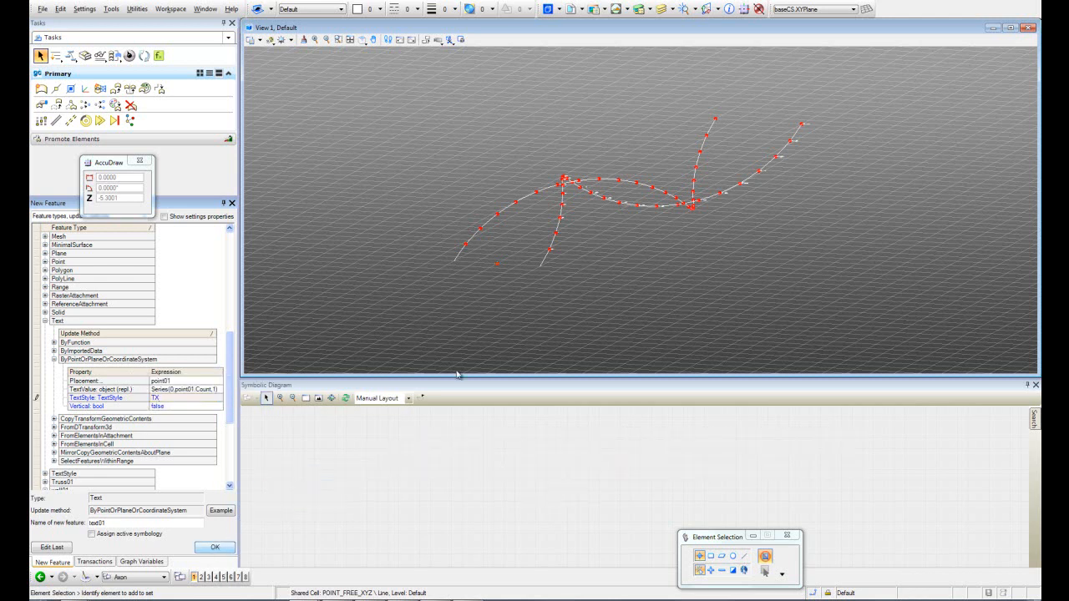
# - Examine the text labels at the point01 points along the bsc1 curve to check their index numbering
pyautogui.scroll(5, 518, 234)
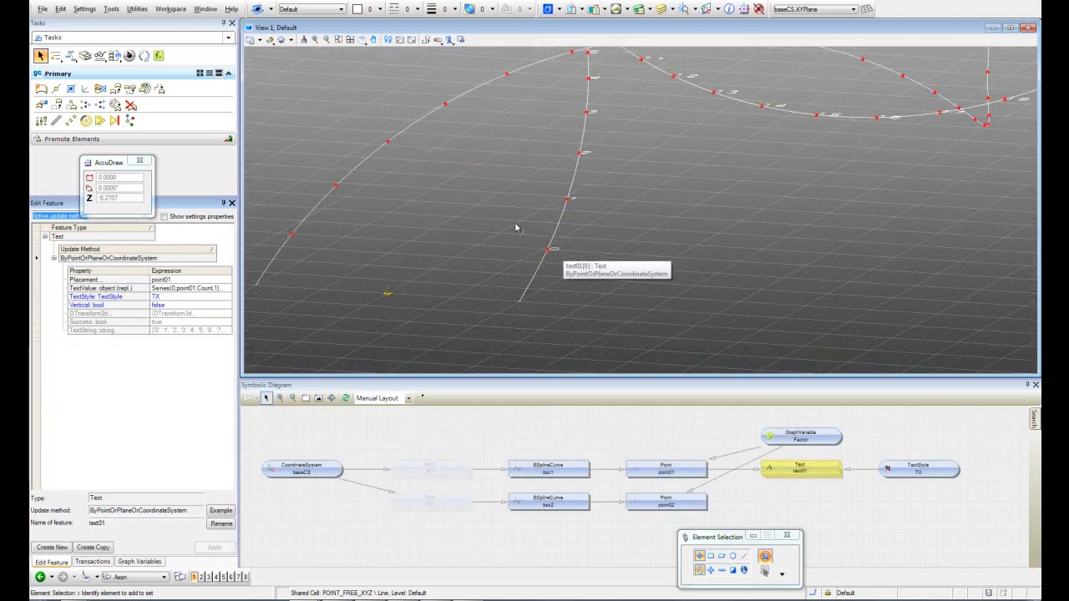
pyautogui.scroll(5, 511, 221)
pyautogui.scroll(-2, 533, 271)
pyautogui.moveTo(585, 178); pyautogui.dragTo(593, 252, button='middle')
pyautogui.moveTo(601, 149); pyautogui.dragTo(609, 261, button='middle')
pyautogui.moveTo(563, 111); pyautogui.dragTo(583, 196, button='middle')
pyautogui.moveTo(593, 80); pyautogui.dragTo(599, 206, button='middle')
pyautogui.moveTo(640, 107); pyautogui.dragTo(619, 185, button='middle')
pyautogui.scroll(-2, 629, 82)
pyautogui.moveTo(600, 222); pyautogui.dragTo(610, 131, button='middle')
pyautogui.keyDown('shift'); pyautogui.moveTo(537, 264); pyautogui.dragTo(475, 255, button='middle'); pyautogui.keyUp('shift')
pyautogui.scroll(1, 444, 296)
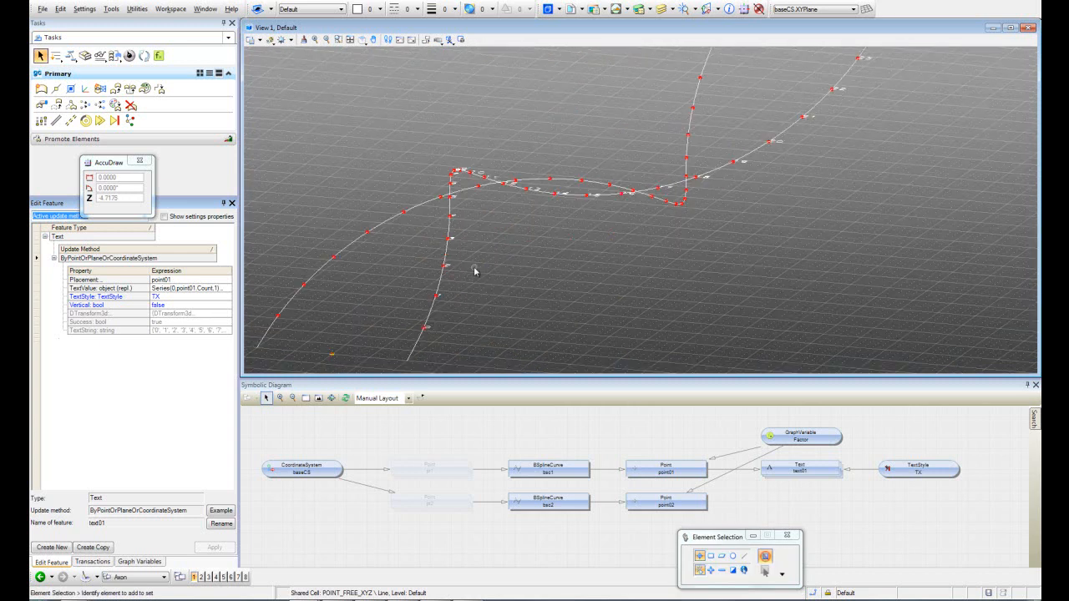
pyautogui.keyDown('shift'); pyautogui.moveTo(568, 233); pyautogui.dragTo(494, 256, button='middle'); pyautogui.keyUp('shift')
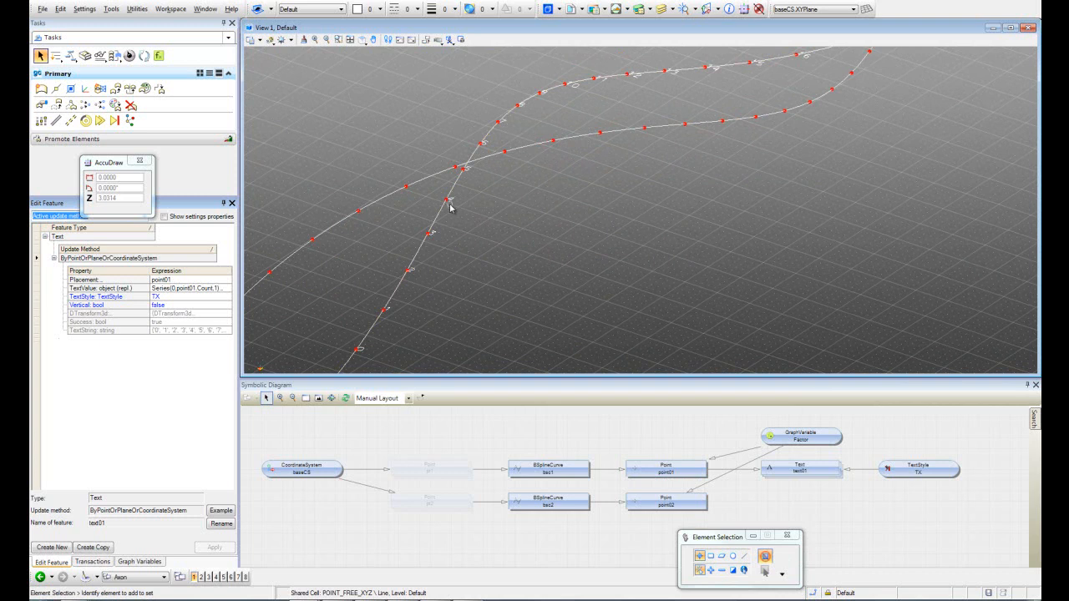
pyautogui.scroll(2, 449, 207)
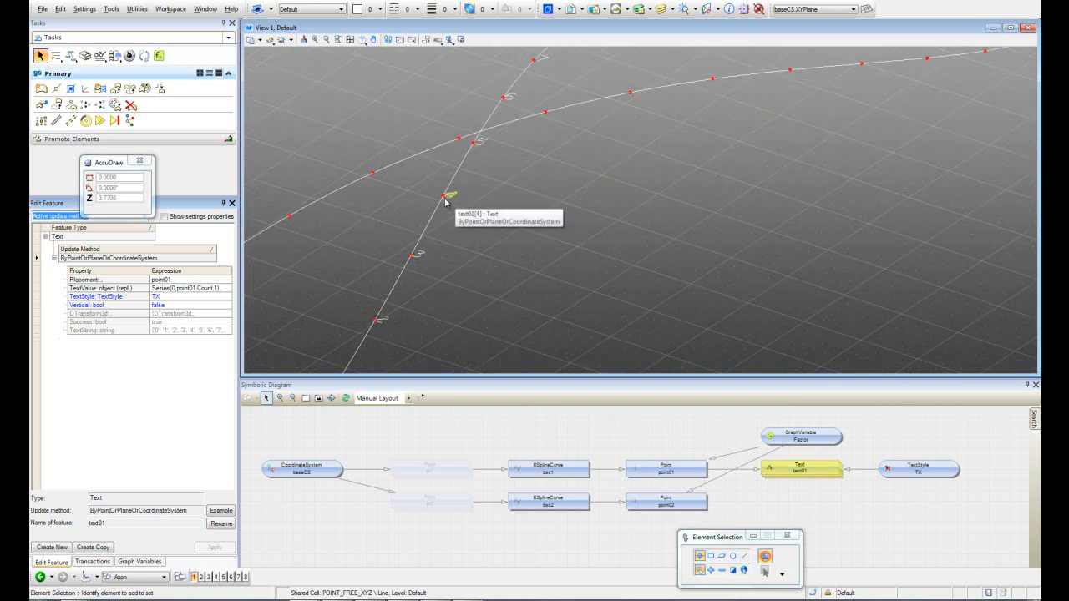
pyautogui.scroll(-4, 563, 206)
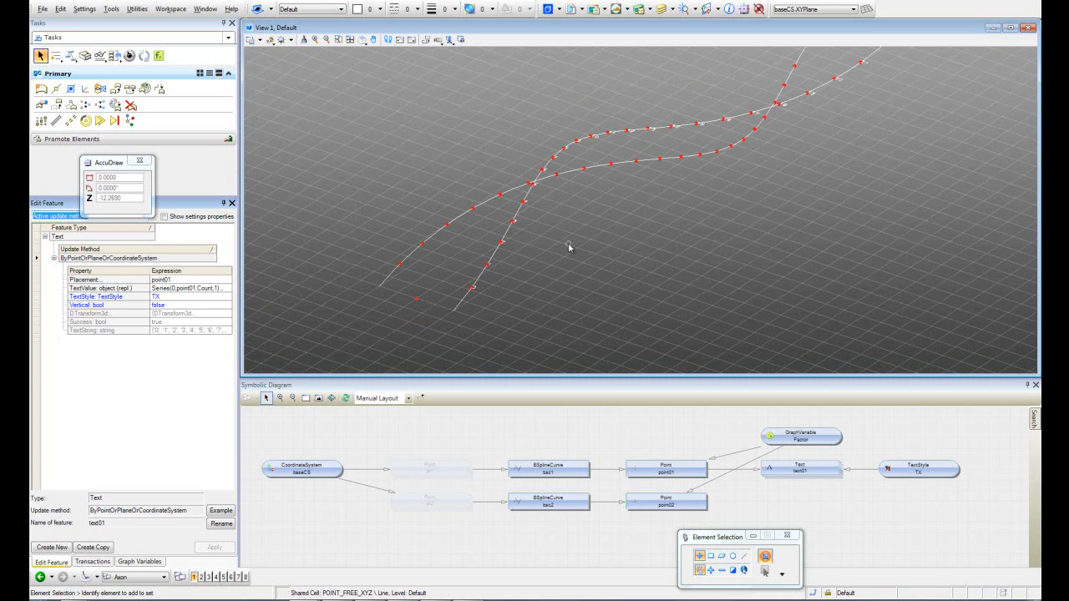
# - Examine the index labels at the far end of the bsc1 curve and the unlabelled points on the bsc2 curve
pyautogui.moveTo(570, 227); pyautogui.dragTo(547, 262, button='middle')
pyautogui.keyDown('shift'); pyautogui.moveTo(498, 295); pyautogui.dragTo(525, 292, button='middle'); pyautogui.keyUp('shift')
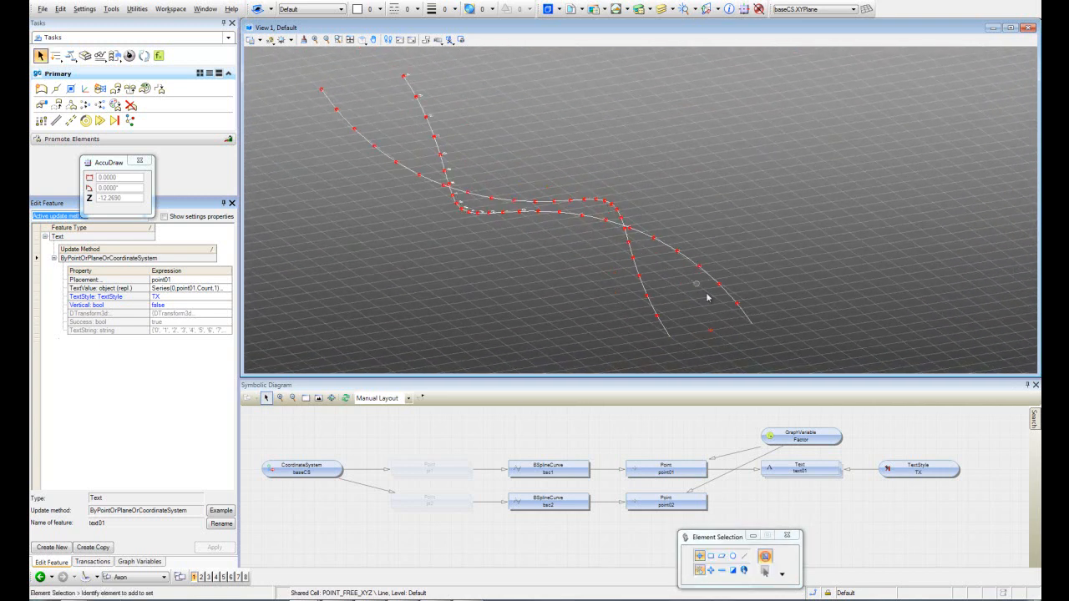
pyautogui.scroll(3, 399, 75)
pyautogui.scroll(3, 403, 79)
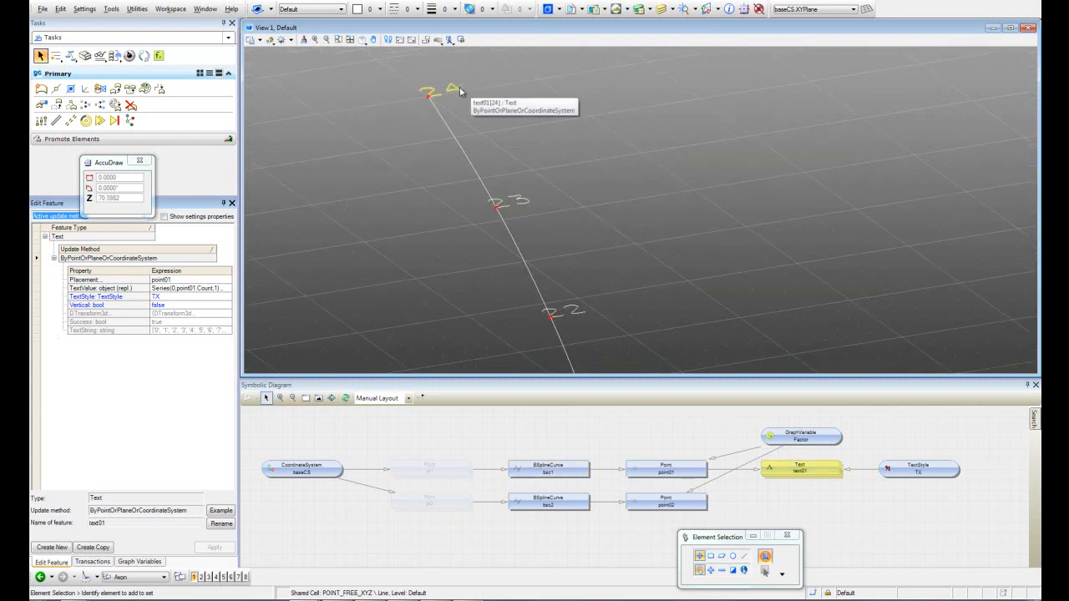
pyautogui.scroll(-5, 469, 98)
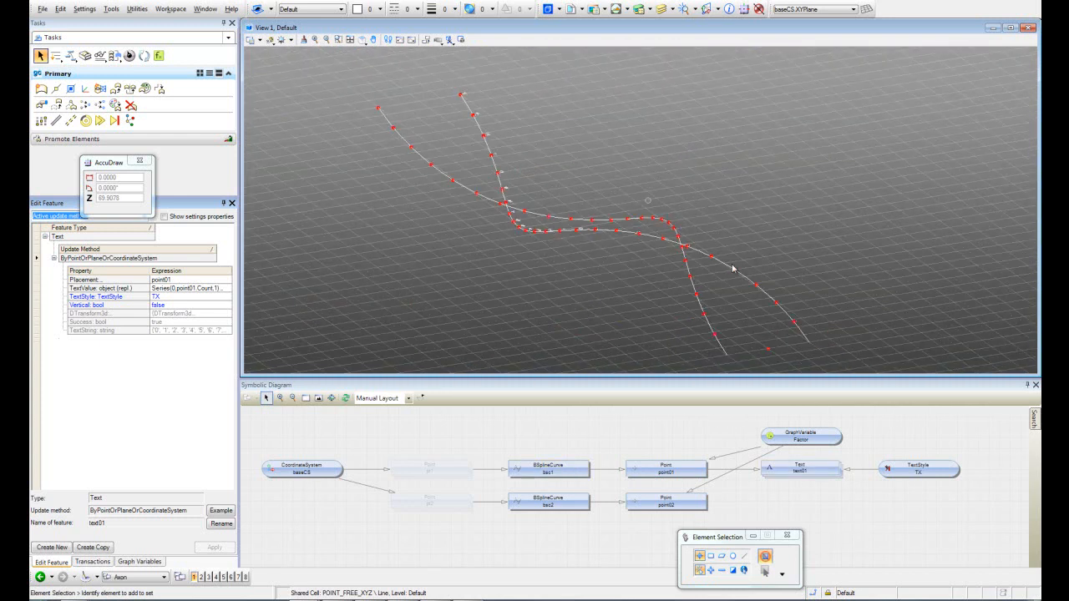
pyautogui.scroll(5, 460, 98)
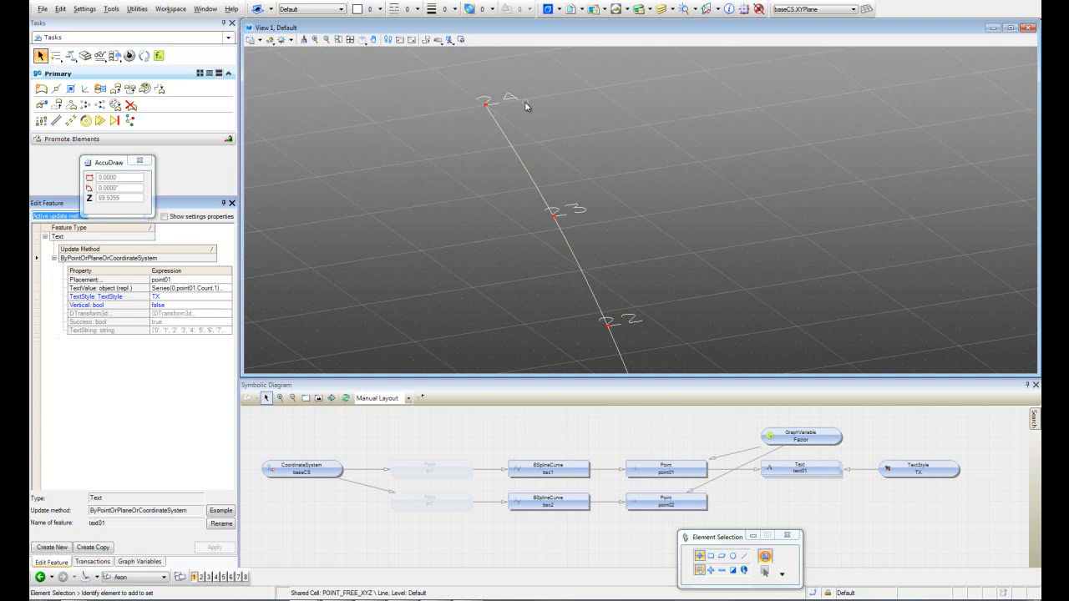
pyautogui.scroll(-2, 451, 110)
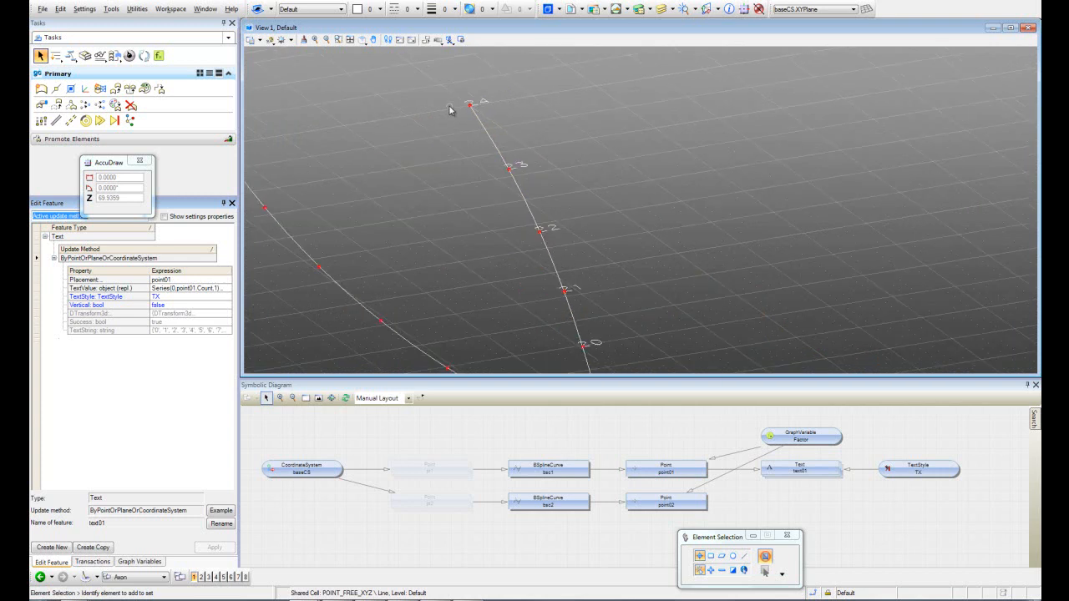
pyautogui.scroll(-3, 518, 115)
pyautogui.scroll(-2, 517, 115)
pyautogui.moveTo(706, 319); pyautogui.dragTo(648, 286, button='middle')
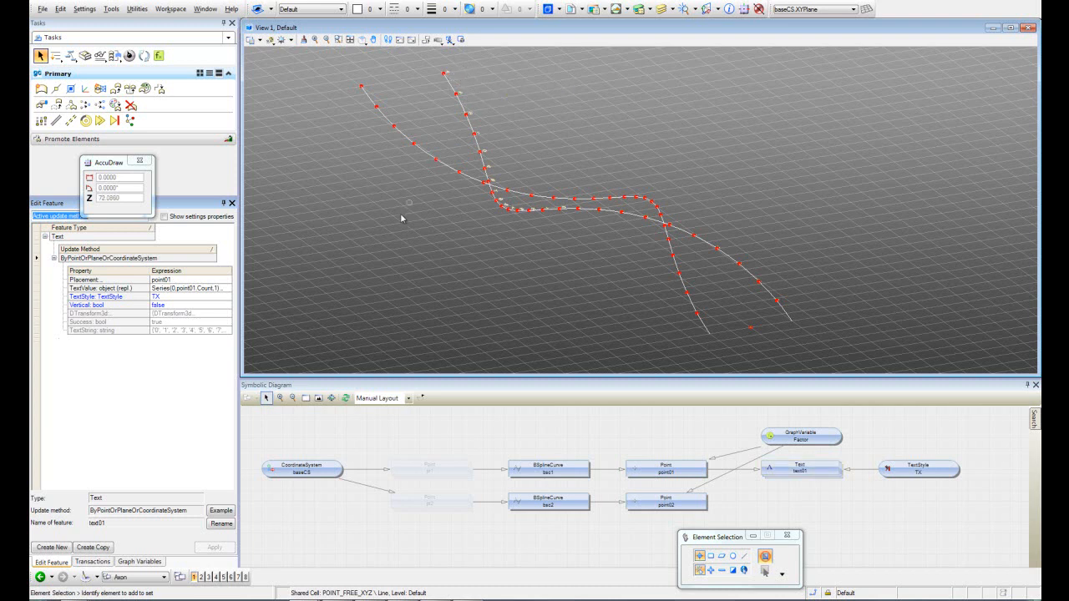
# - Create a copy of the text01 feature named text02 and set its Placement to point02
pyautogui.click(95, 548)
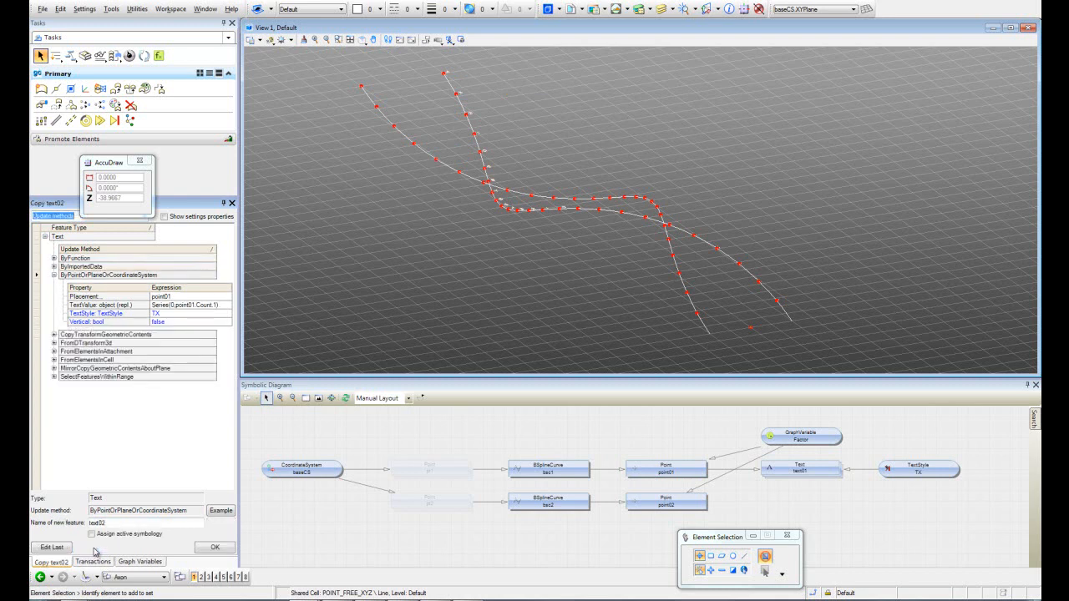
pyautogui.click(178, 298)
pyautogui.click(228, 297)
pyautogui.press('End')
pyautogui.press('BackSpace')
pyautogui.write('2')
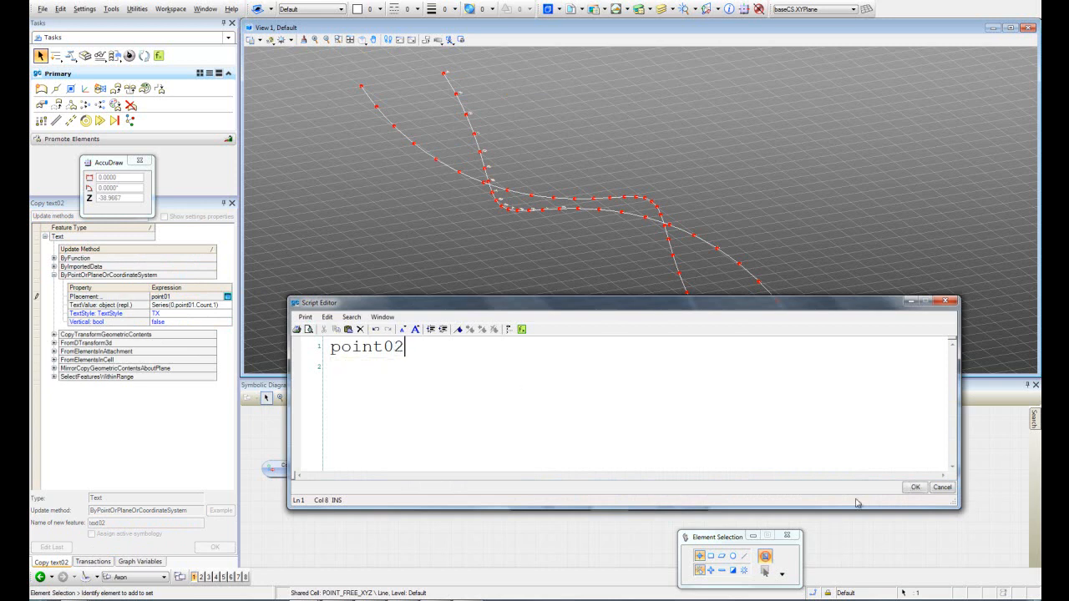
pyautogui.click(916, 487)
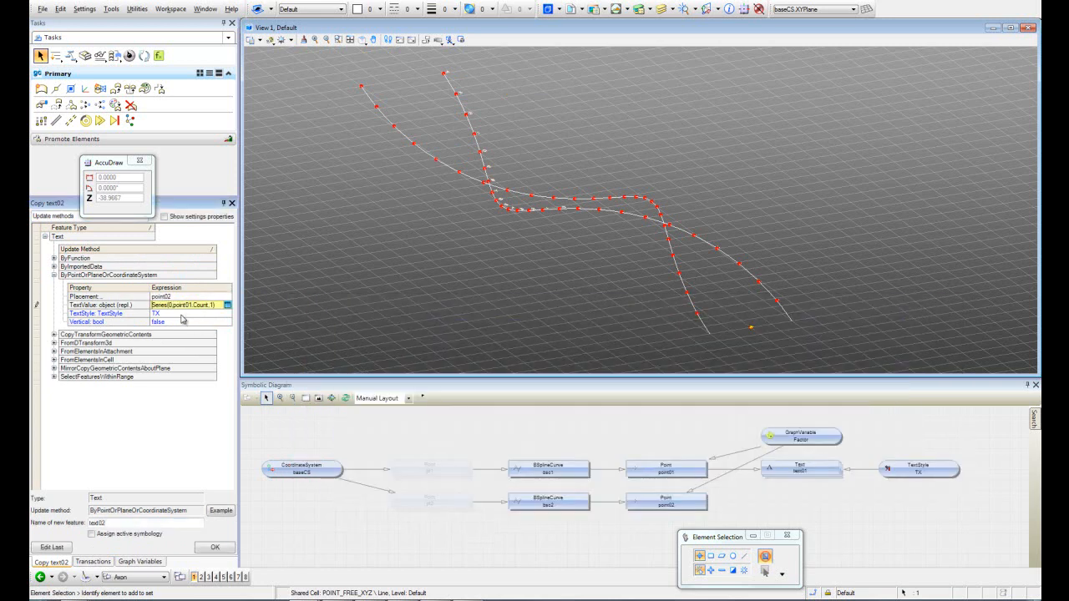
# - Set the copy's TextValue expression to point01.Count+Series(0,point02.Count,1) and create the text feature
pyautogui.click(227, 305)
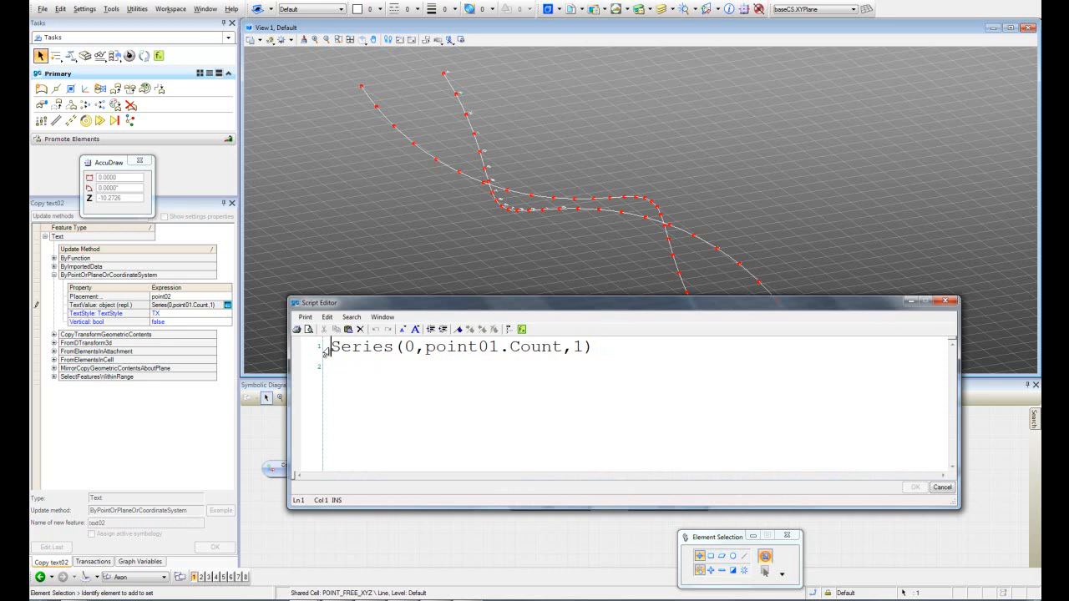
pyautogui.write('po')
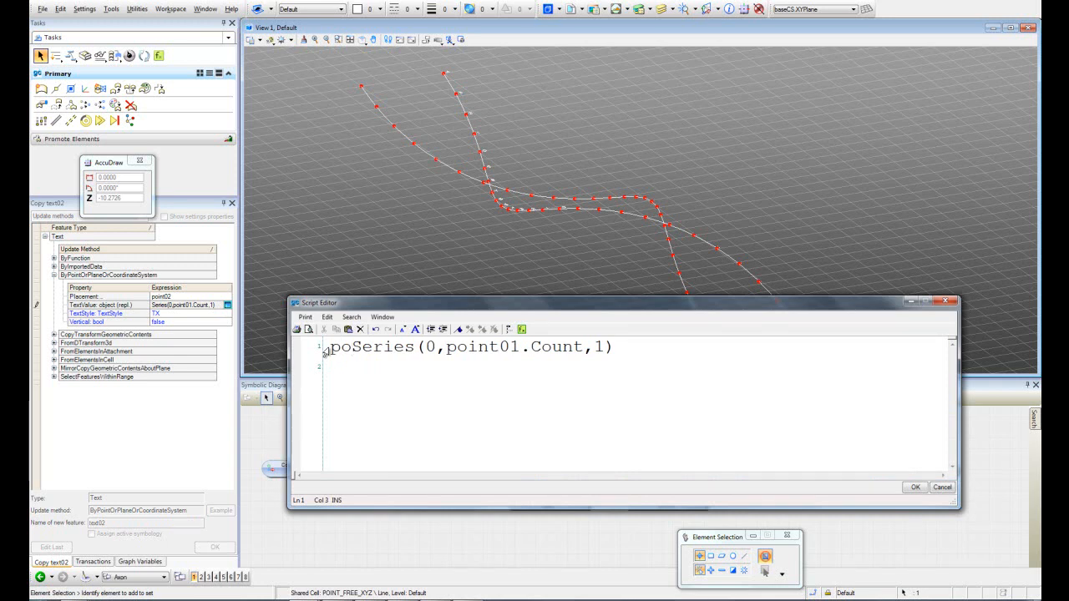
pyautogui.write('int01')
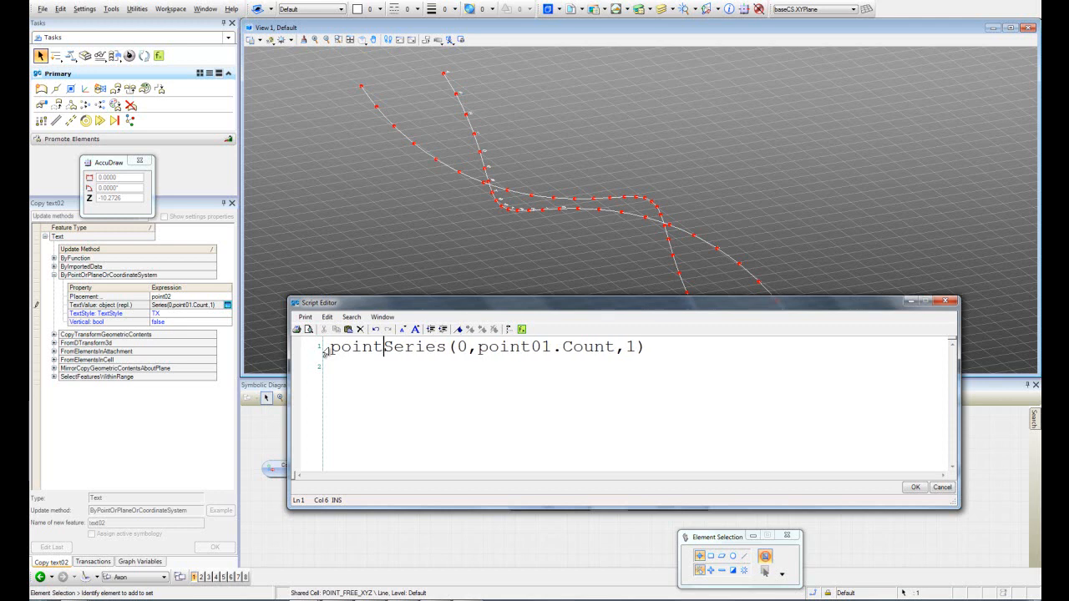
pyautogui.write('.c')
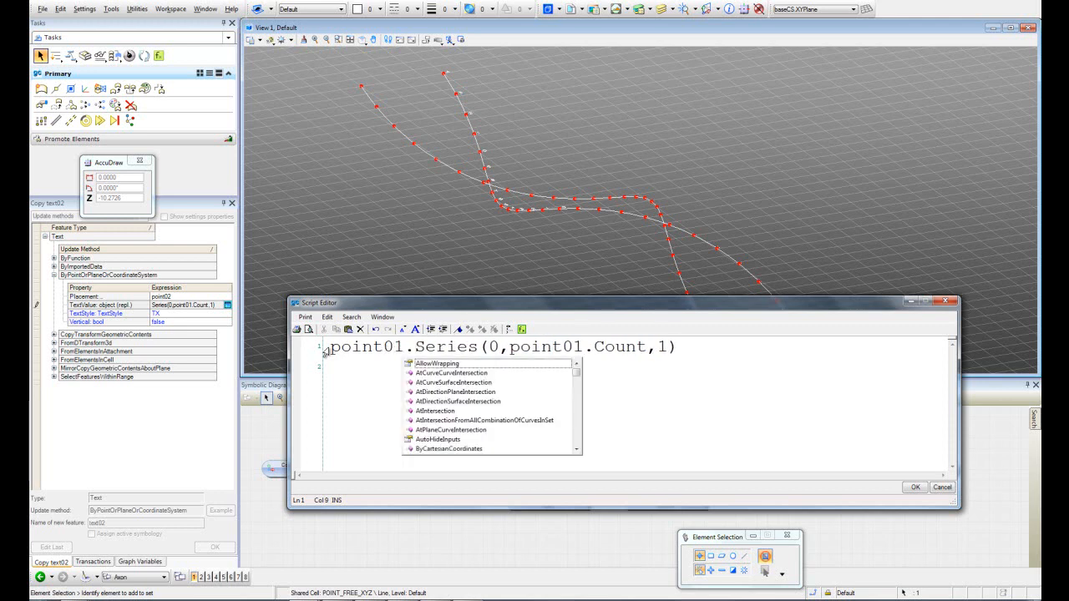
pyautogui.write('o')
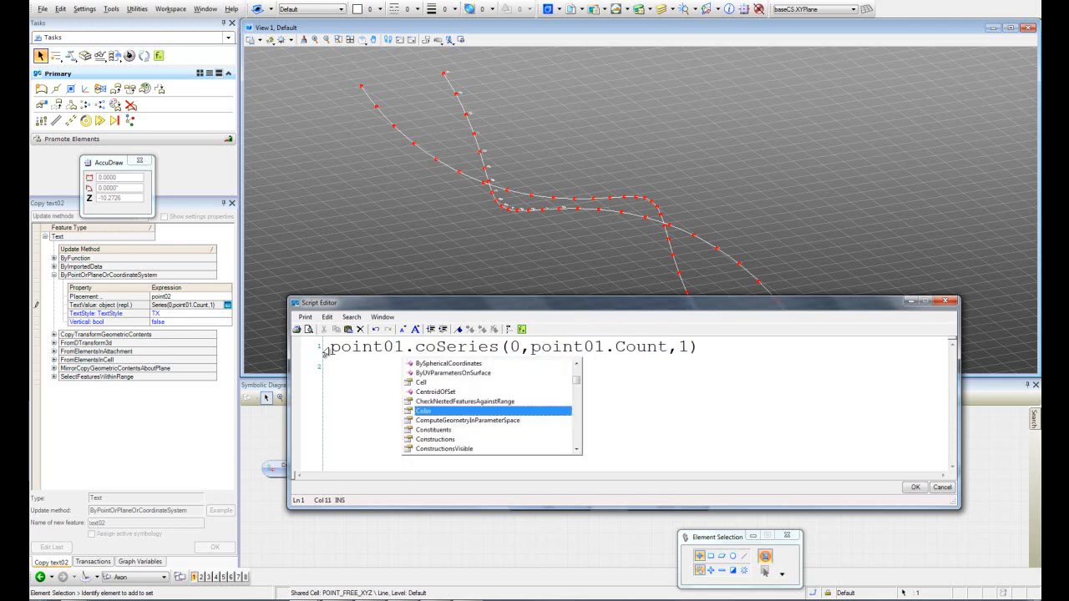
pyautogui.write('u')
pyautogui.press('Return')
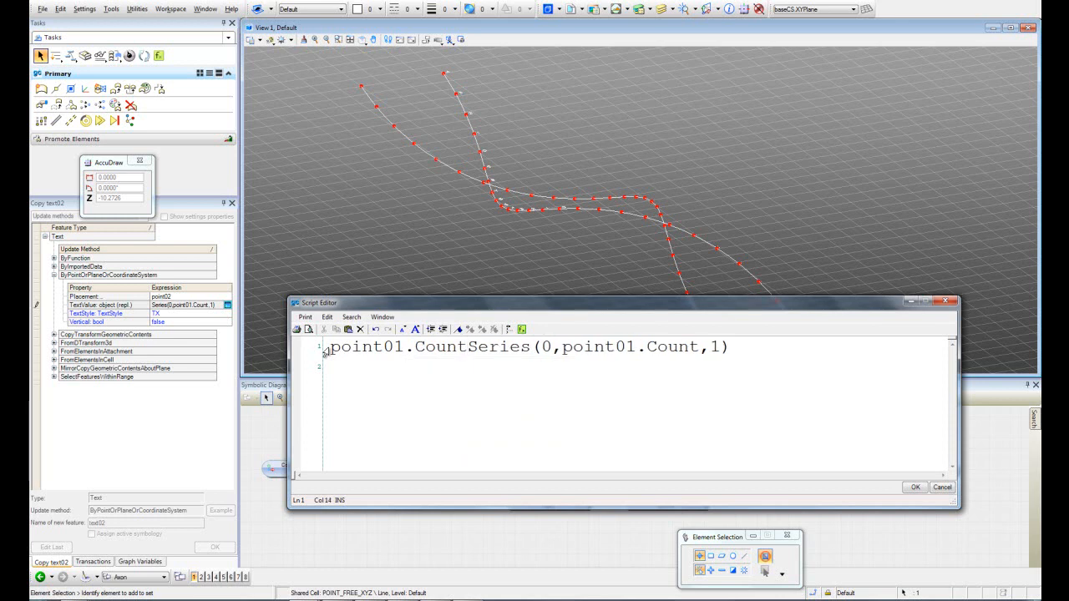
pyautogui.write('+')
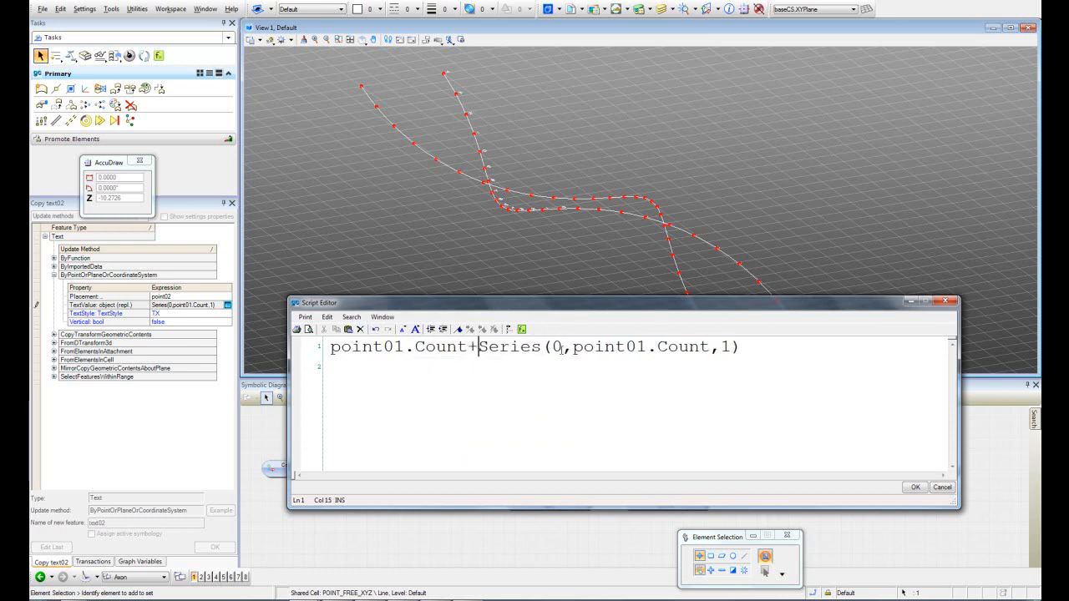
pyautogui.moveTo(641, 346); pyautogui.dragTo(649, 347)
pyautogui.write('2')
pyautogui.click(914, 488)
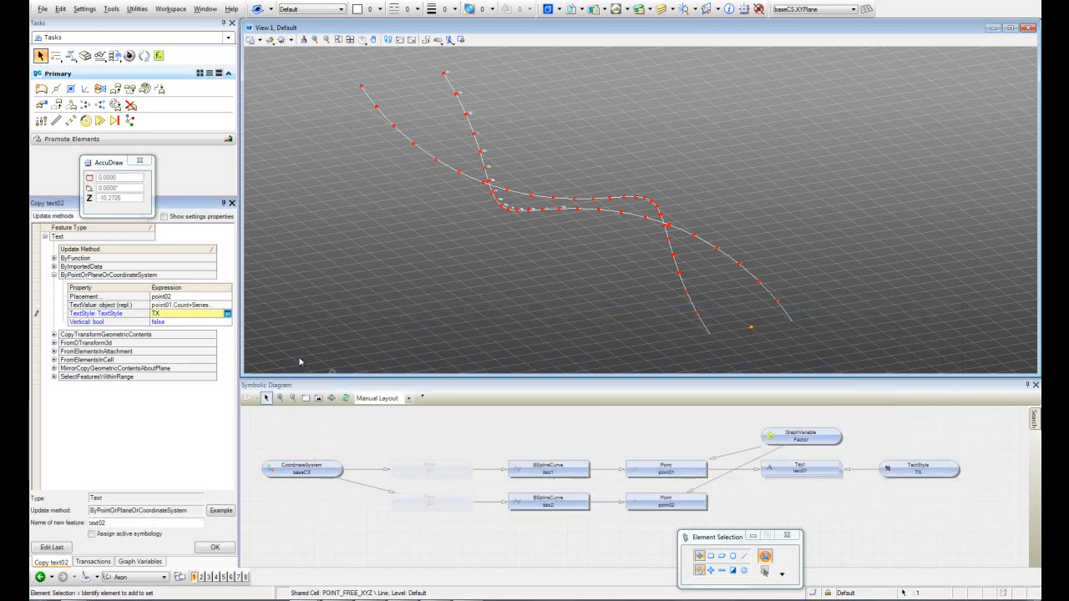
pyautogui.click(215, 548)
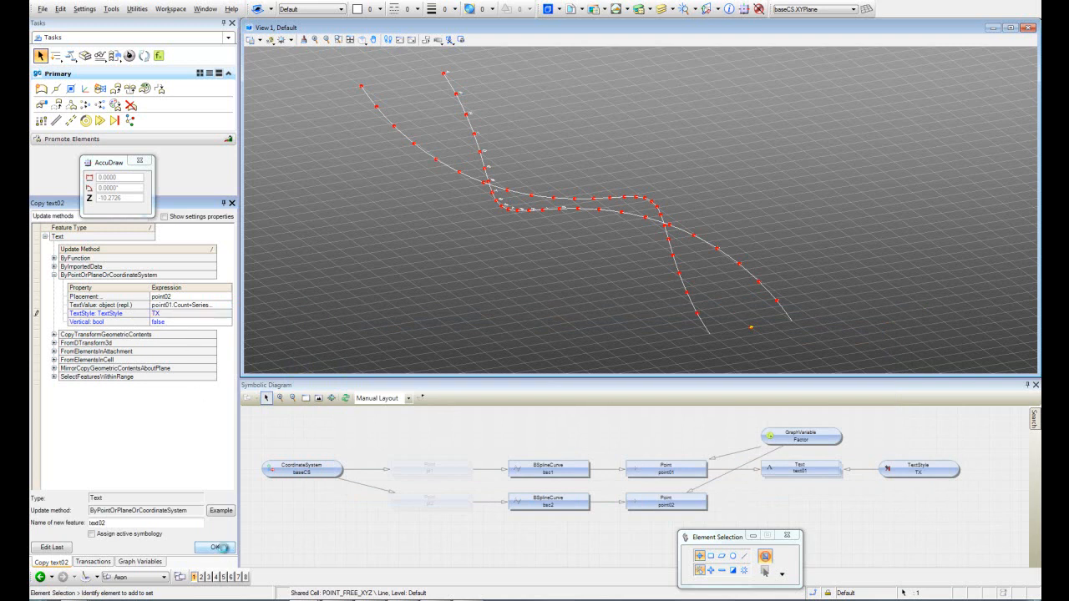
# - Examine the text labels from start to end of both curves to check that the index numbering continues on bsc2
pyautogui.scroll(2, 712, 320)
pyautogui.scroll(2, 712, 318)
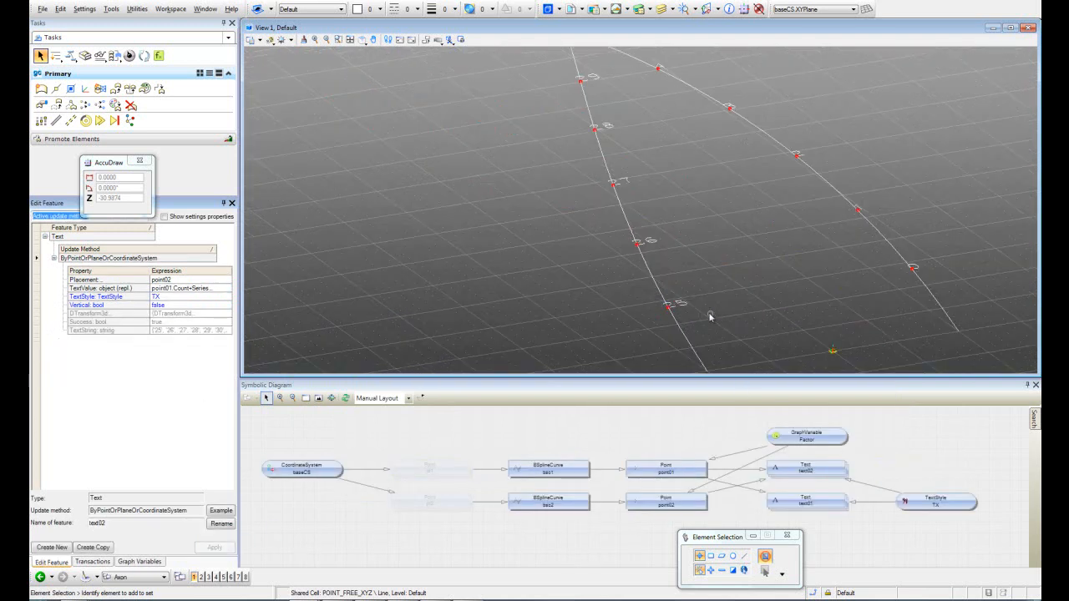
pyautogui.keyDown('shift'); pyautogui.moveTo(708, 281); pyautogui.dragTo(682, 310, button='middle'); pyautogui.keyUp('shift')
pyautogui.rightClick(682, 310)
pyautogui.scroll(-3, 676, 323)
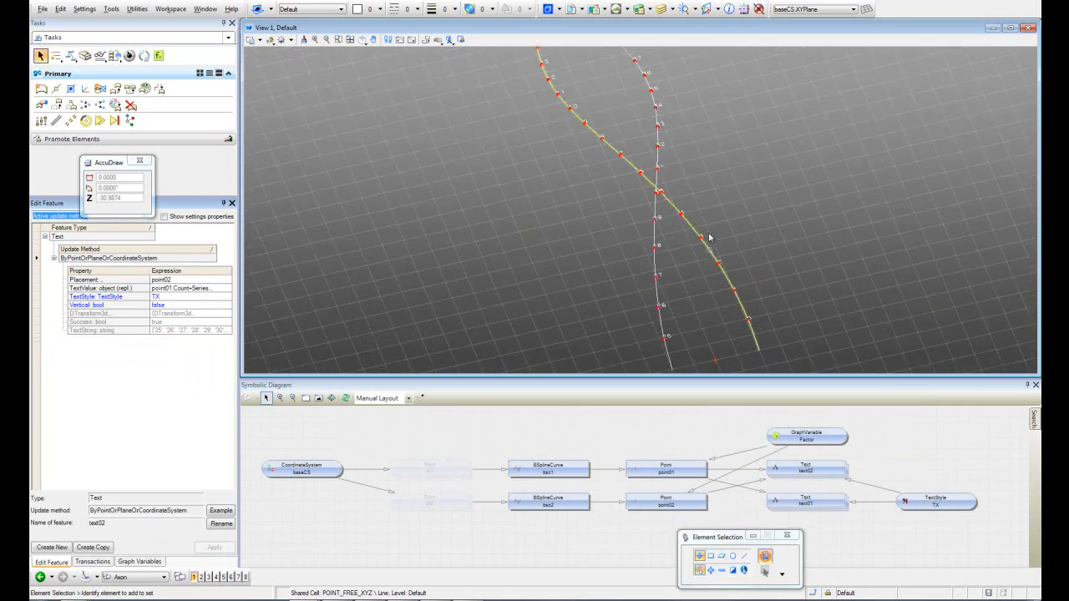
pyautogui.moveTo(732, 208); pyautogui.dragTo(744, 328, button='middle')
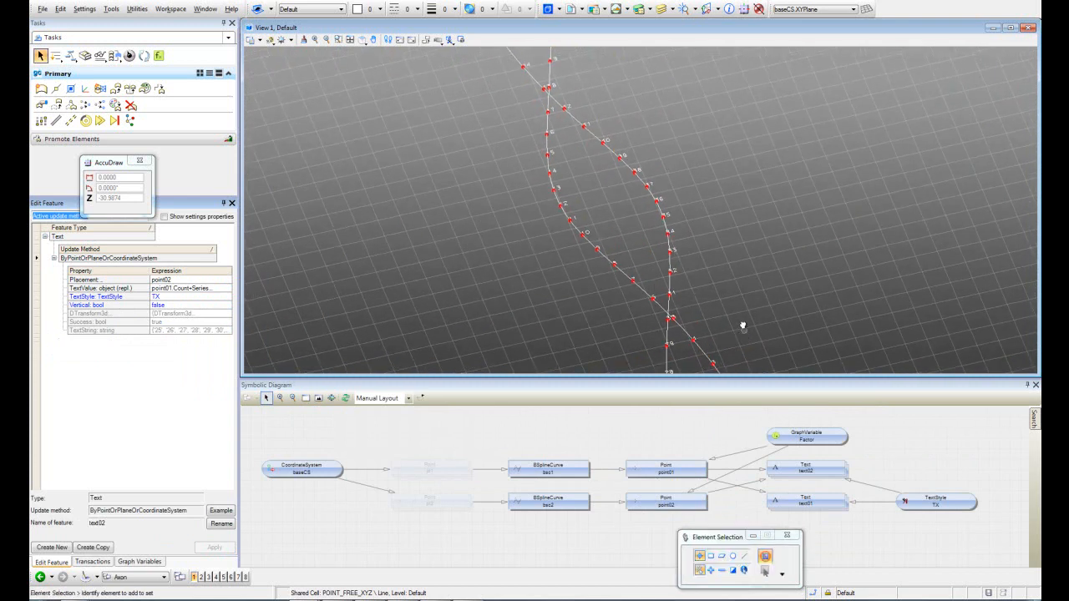
pyautogui.moveTo(681, 112); pyautogui.dragTo(693, 257, button='middle')
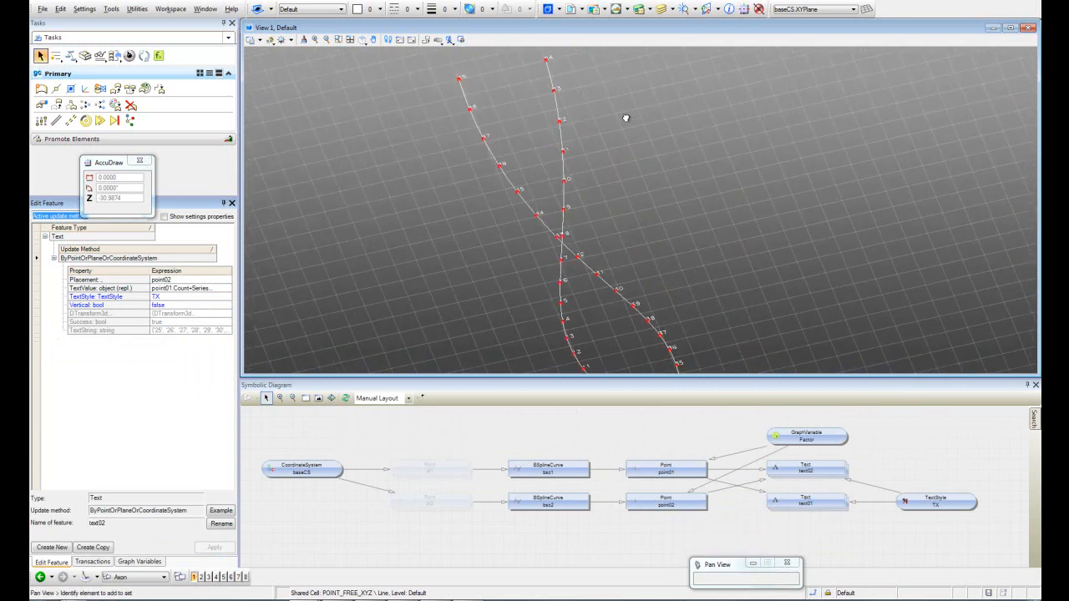
pyautogui.moveTo(625, 114); pyautogui.dragTo(631, 168, button='middle')
pyautogui.scroll(5, 557, 102)
pyautogui.scroll(-4, 557, 105)
pyautogui.moveTo(670, 274); pyautogui.dragTo(672, 80, button='middle')
pyautogui.moveTo(657, 320); pyautogui.dragTo(640, 196, button='middle')
pyautogui.scroll(5, 616, 275)
pyautogui.scroll(-6, 616, 278)
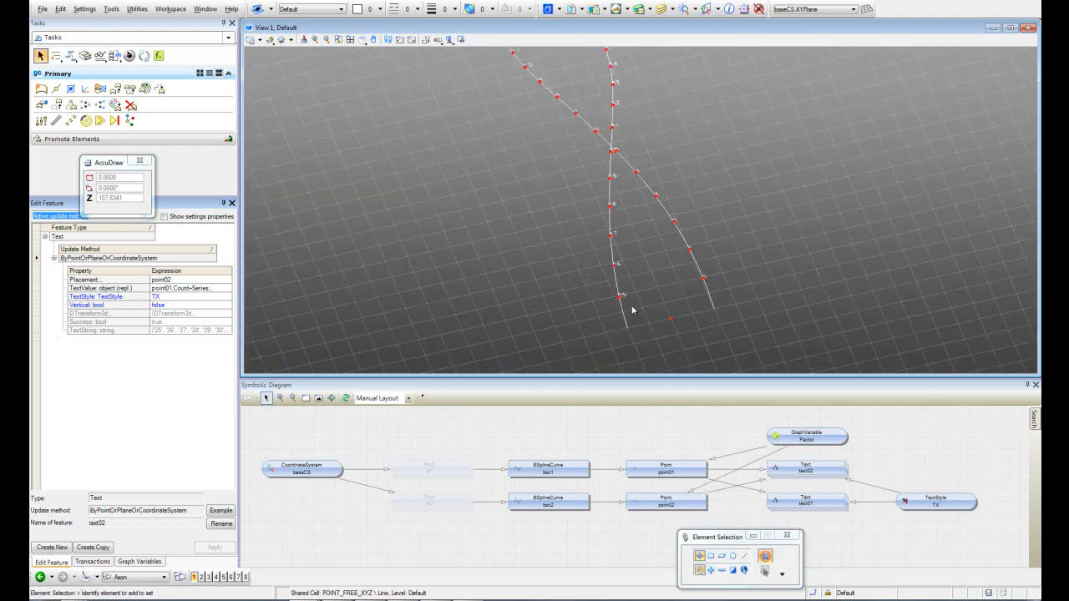
pyautogui.moveTo(521, 119); pyautogui.dragTo(545, 220, button='middle')
pyautogui.scroll(5, 537, 162)
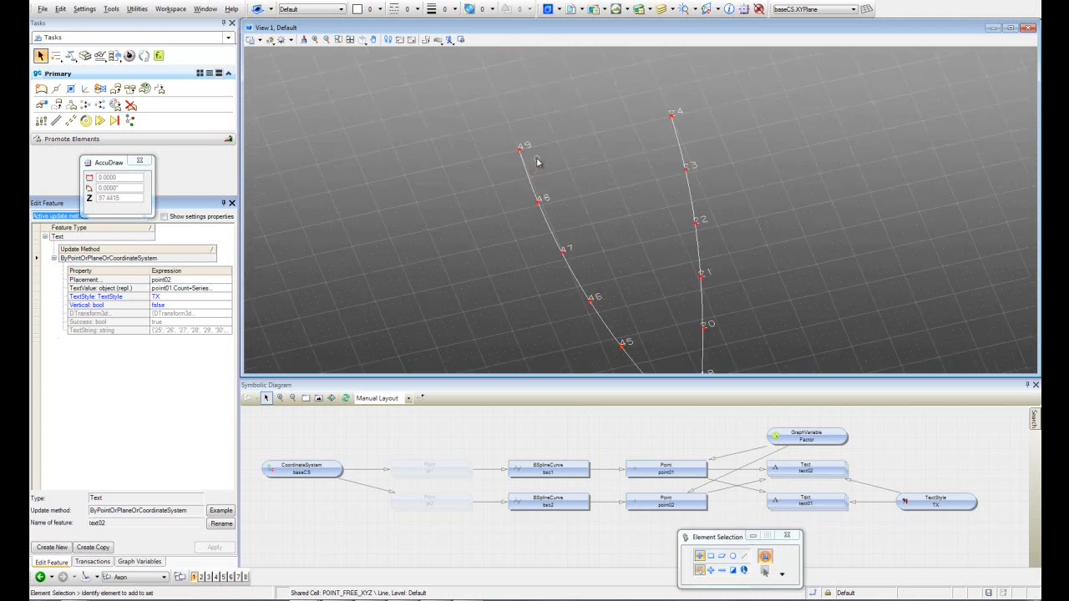
pyautogui.scroll(-4, 502, 131)
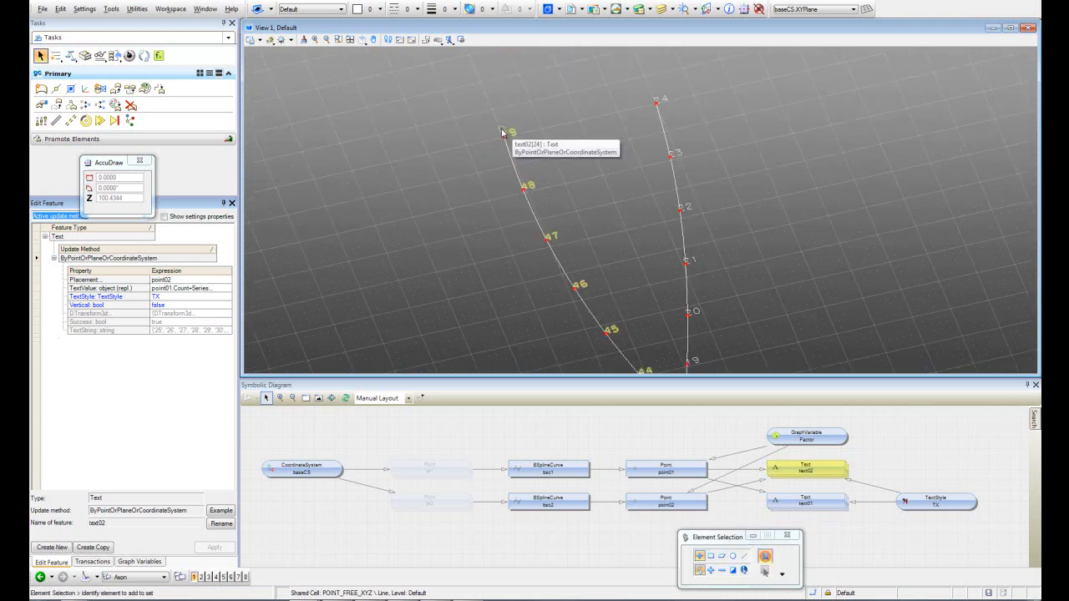
# - Record the recent graph changes, adding text01, text02 and TX, as a new transaction
pyautogui.keyDown('shift'); pyautogui.moveTo(716, 319); pyautogui.dragTo(631, 253, button='middle'); pyautogui.keyUp('shift')
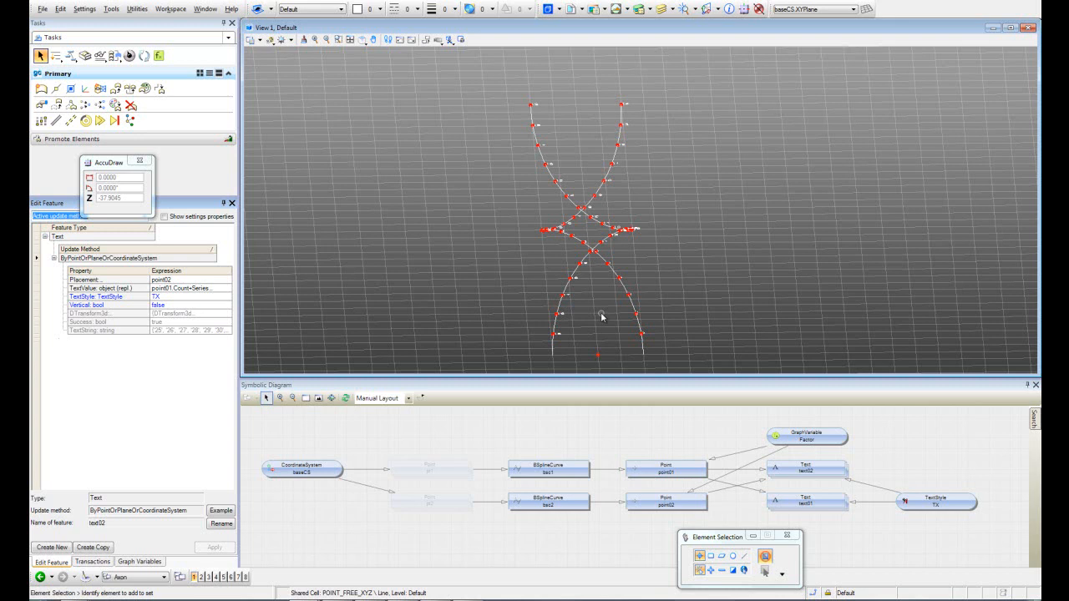
pyautogui.keyDown('shift'); pyautogui.moveTo(529, 331); pyautogui.dragTo(499, 319, button='middle'); pyautogui.keyUp('shift')
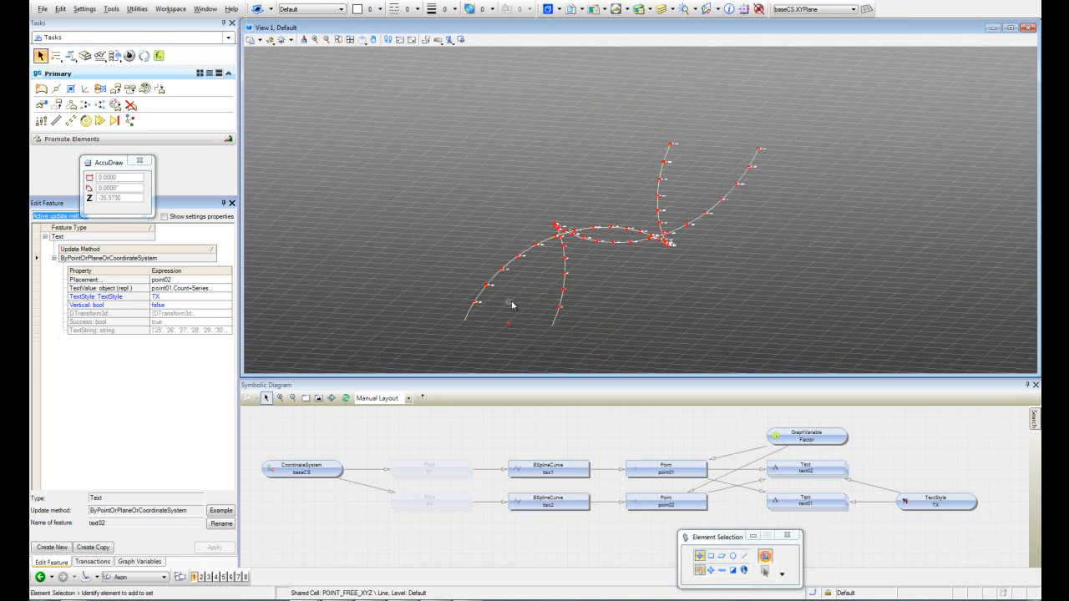
pyautogui.scroll(2, 515, 303)
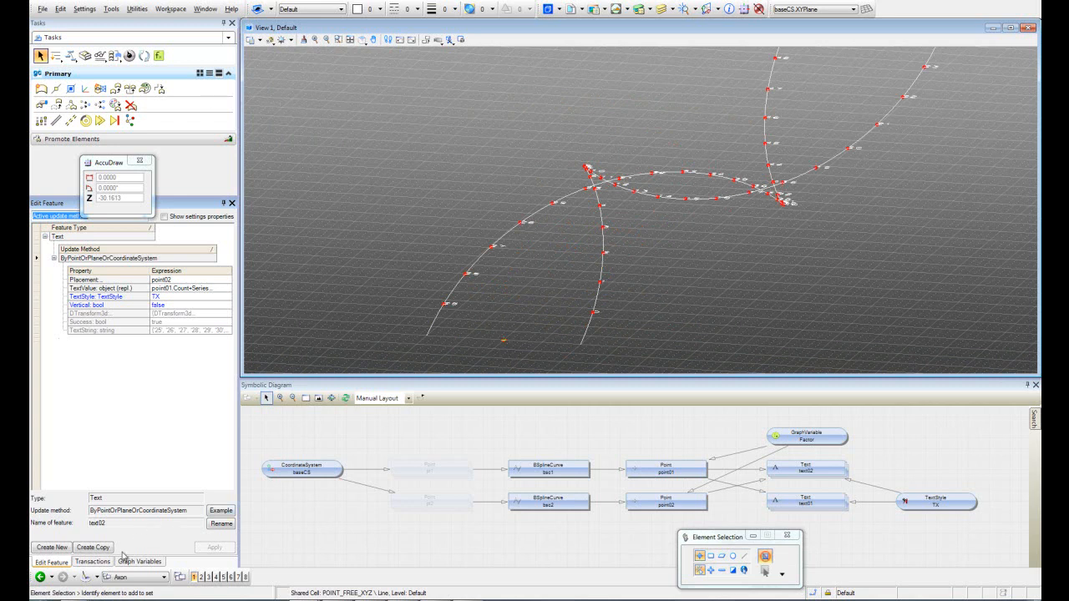
pyautogui.click(92, 561)
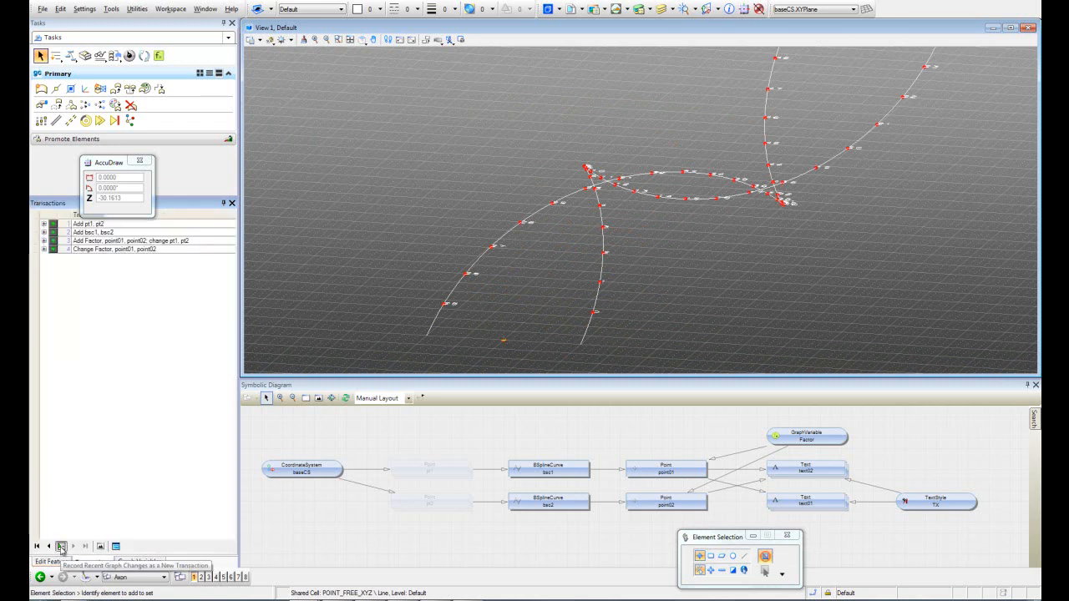
pyautogui.click(61, 547)
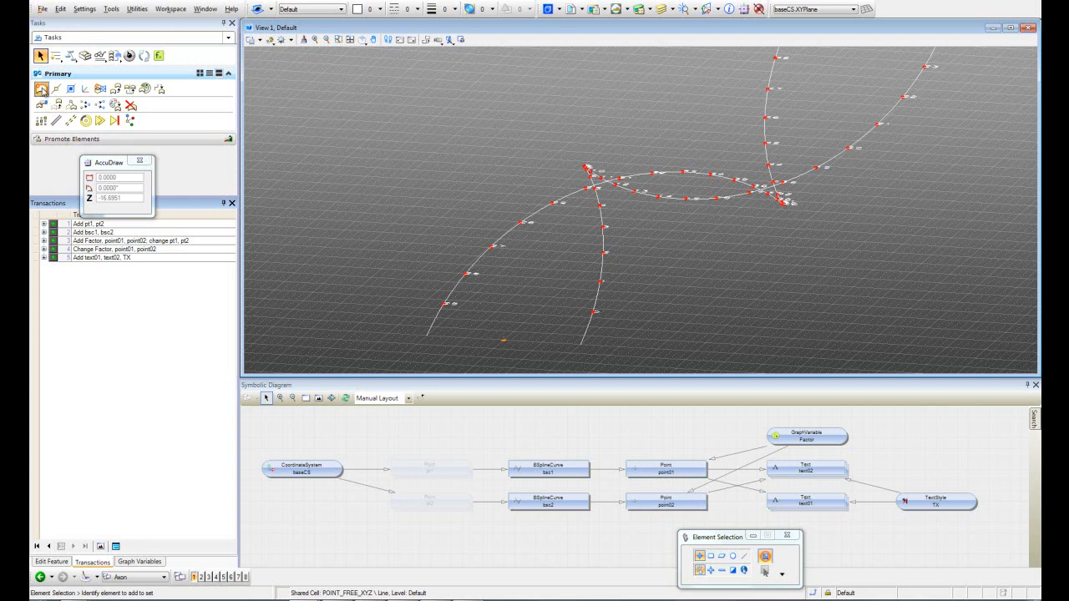
# - Start a new feature and look through the custom feature types at the end of the feature type list
pyautogui.click(41, 88)
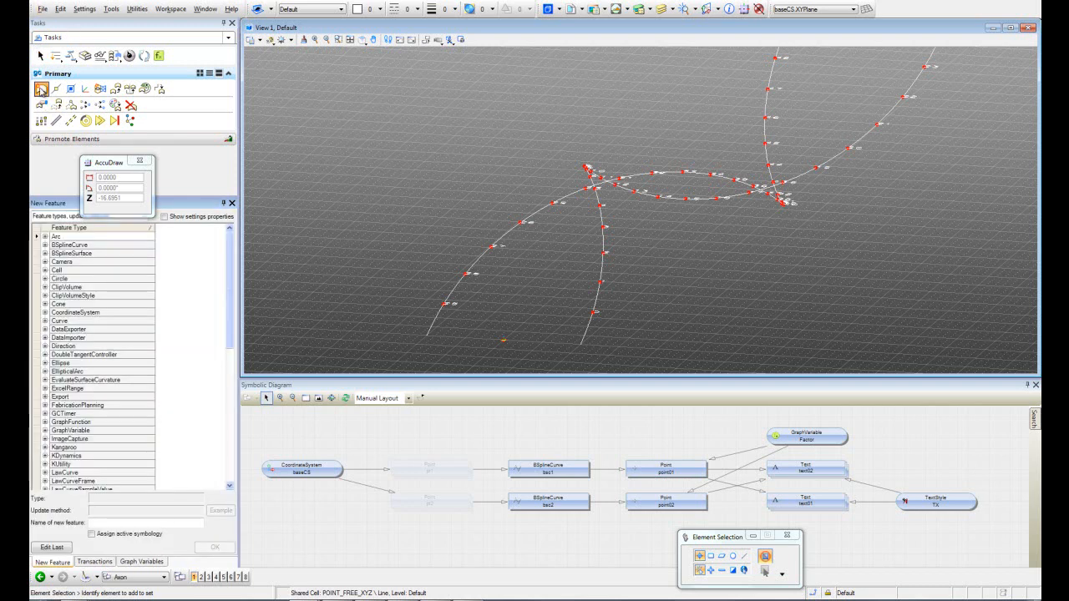
pyautogui.scroll(-7, 235, 307)
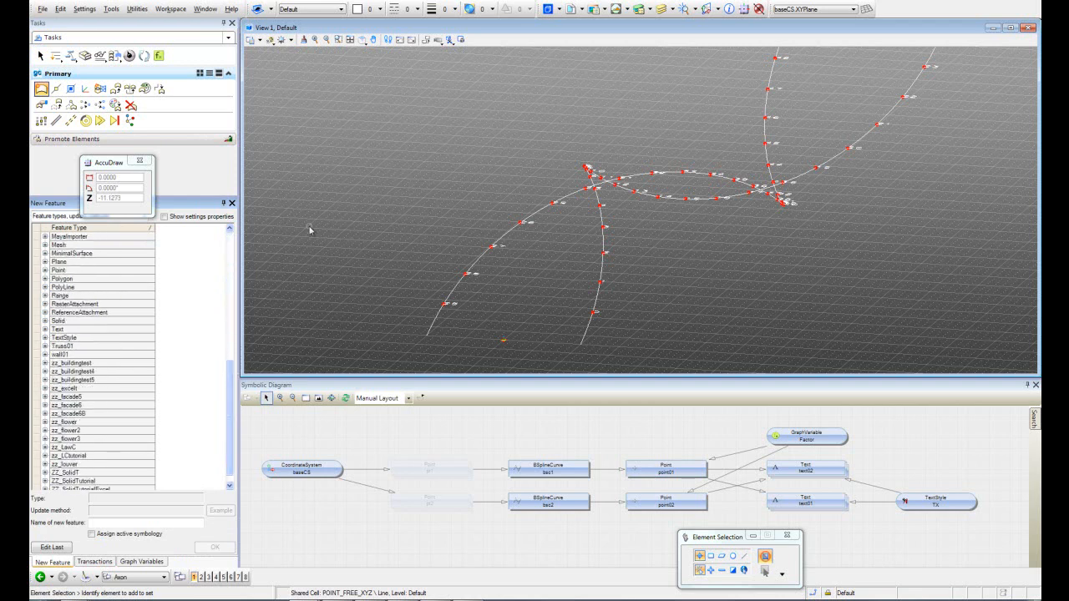
# - Select the pre-compiled assembly User.ZZ_SolidTutorialExcel.dll in the loaded assemblies manager, and close the manager without loading it
pyautogui.click(112, 9)
pyautogui.moveTo(122, 35)
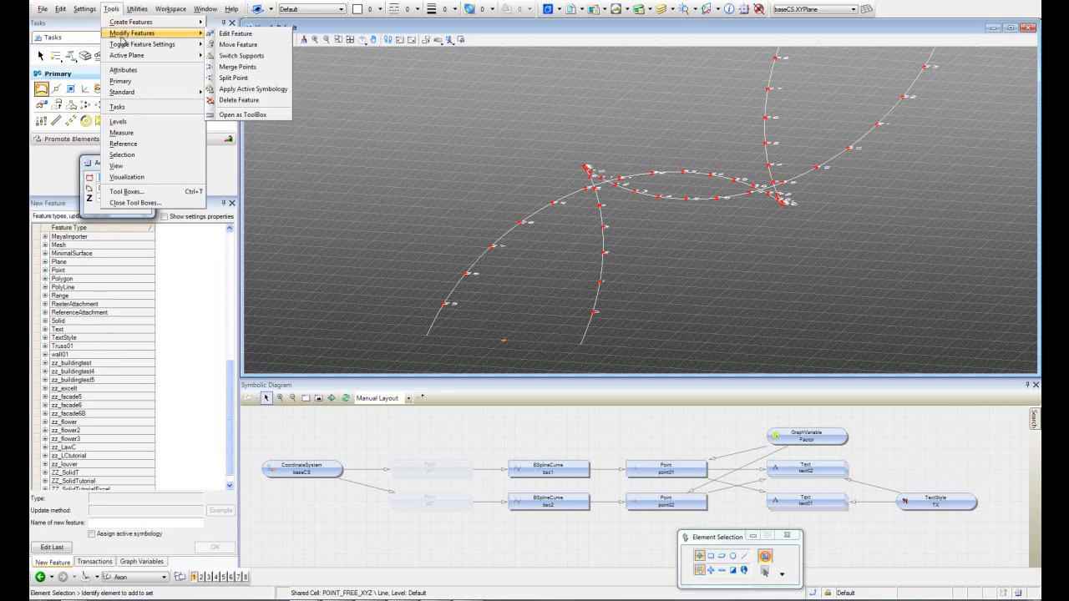
pyautogui.moveTo(127, 56)
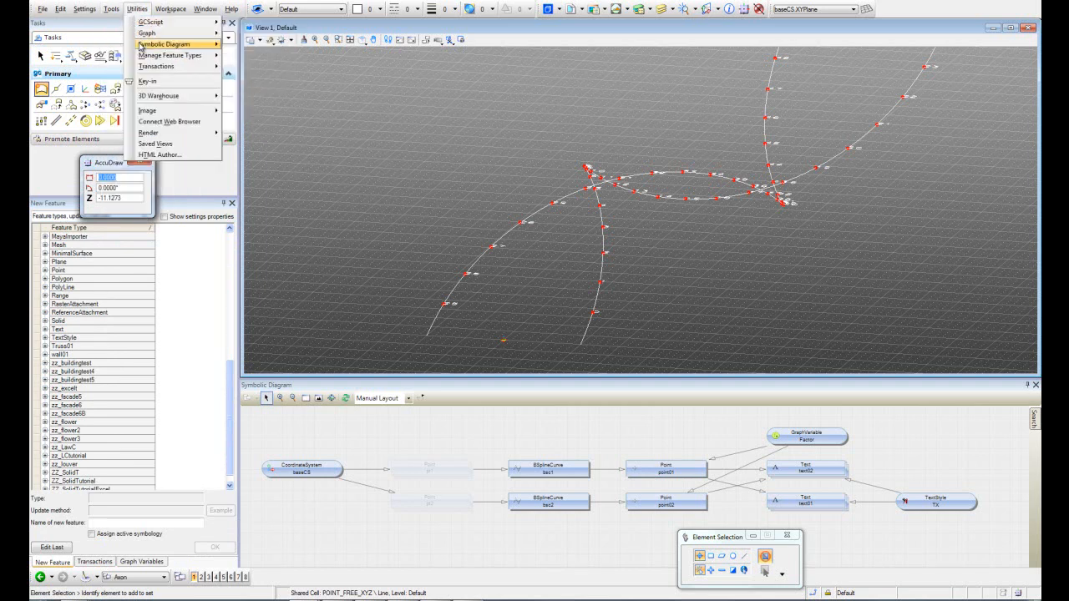
pyautogui.moveTo(154, 46)
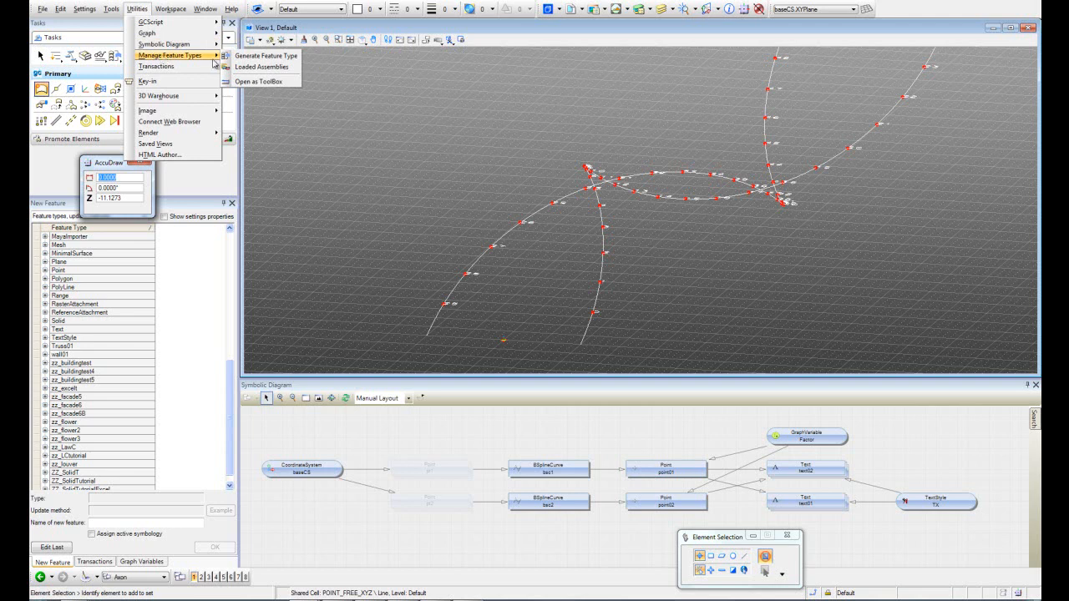
pyautogui.click(269, 68)
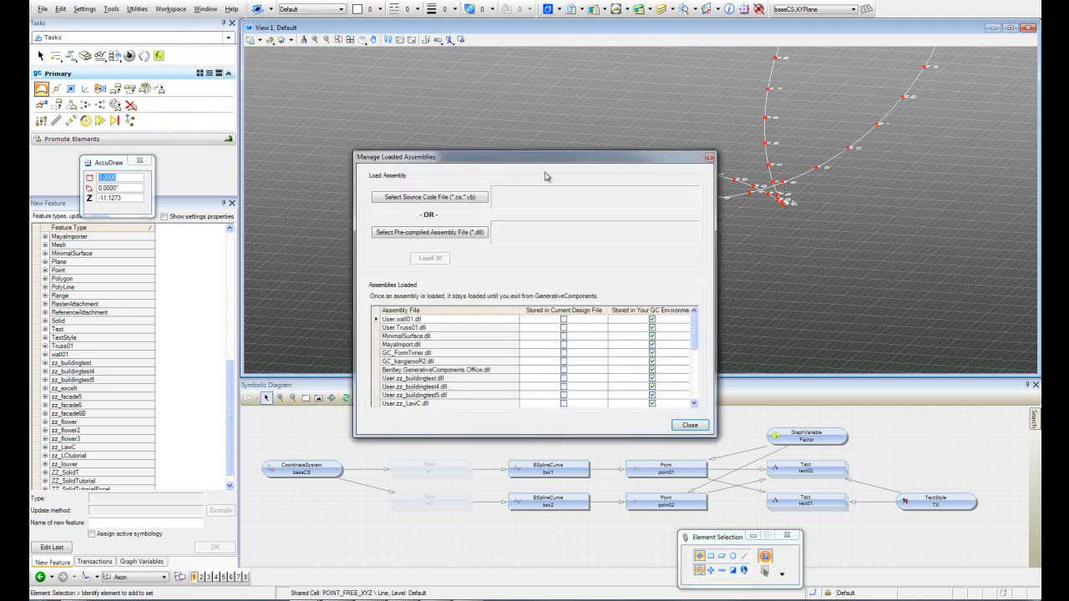
pyautogui.moveTo(544, 158); pyautogui.dragTo(540, 108)
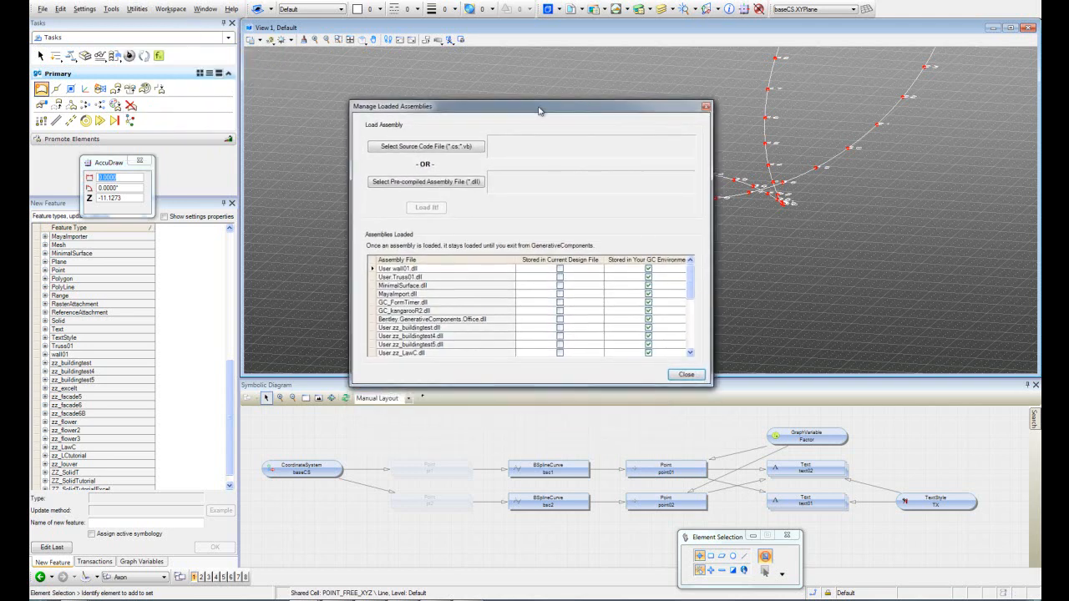
pyautogui.click(462, 183)
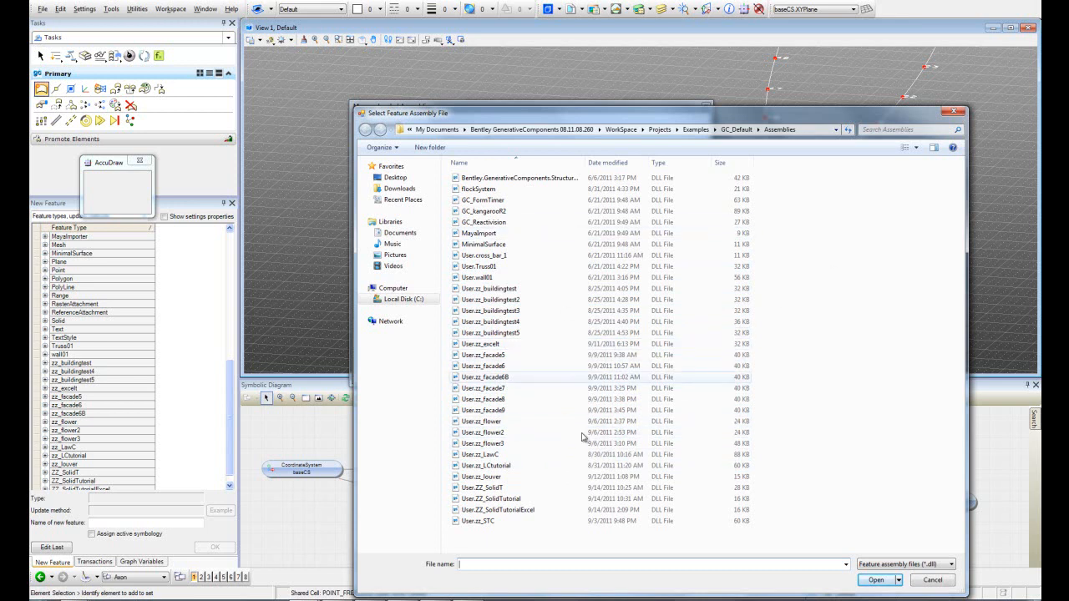
pyautogui.click(531, 510)
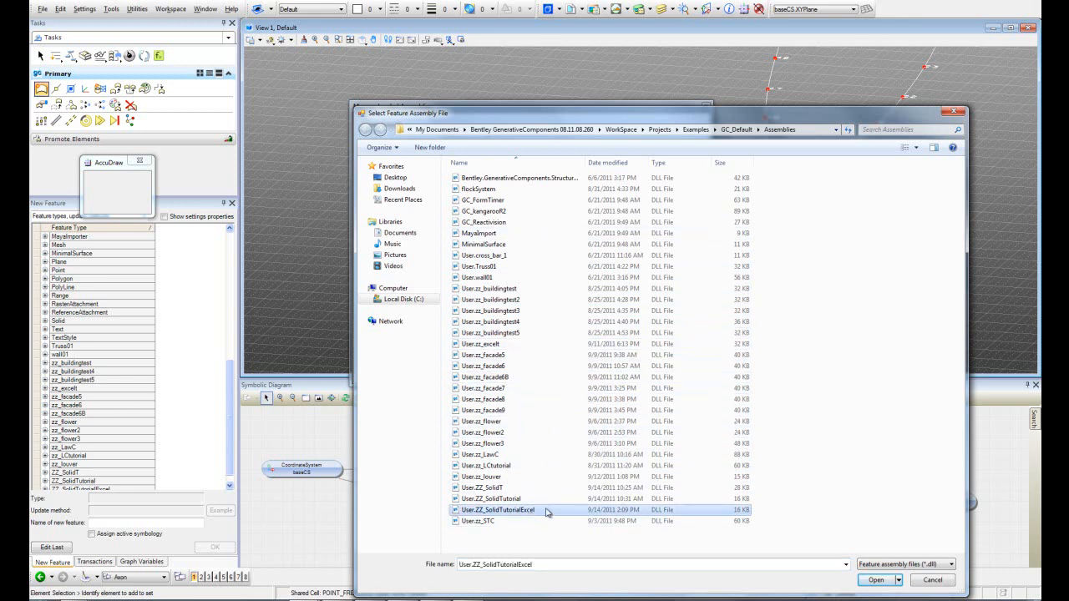
pyautogui.click(876, 580)
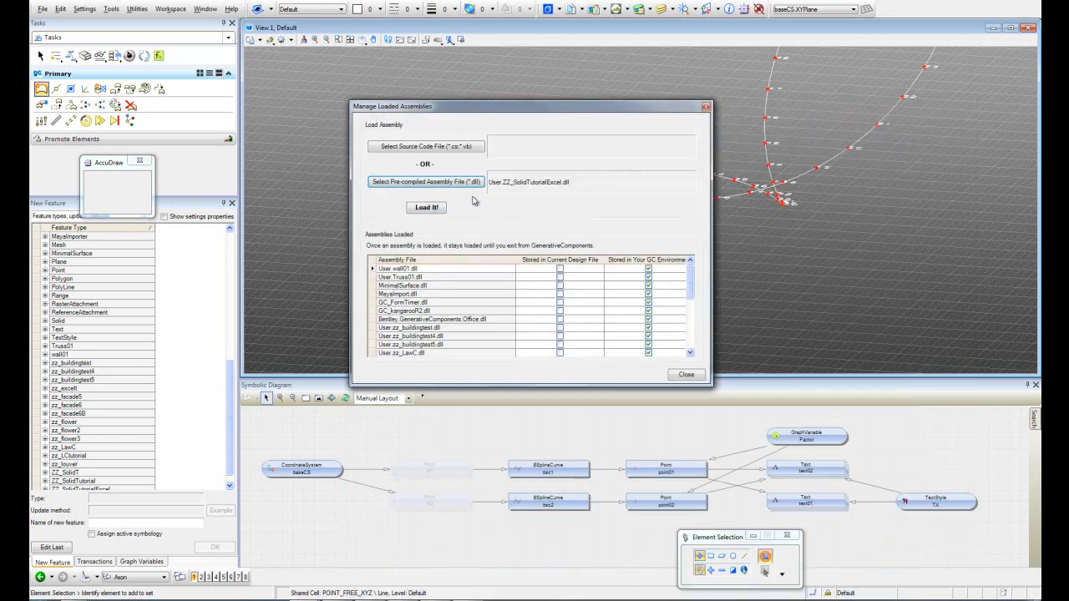
pyautogui.click(694, 378)
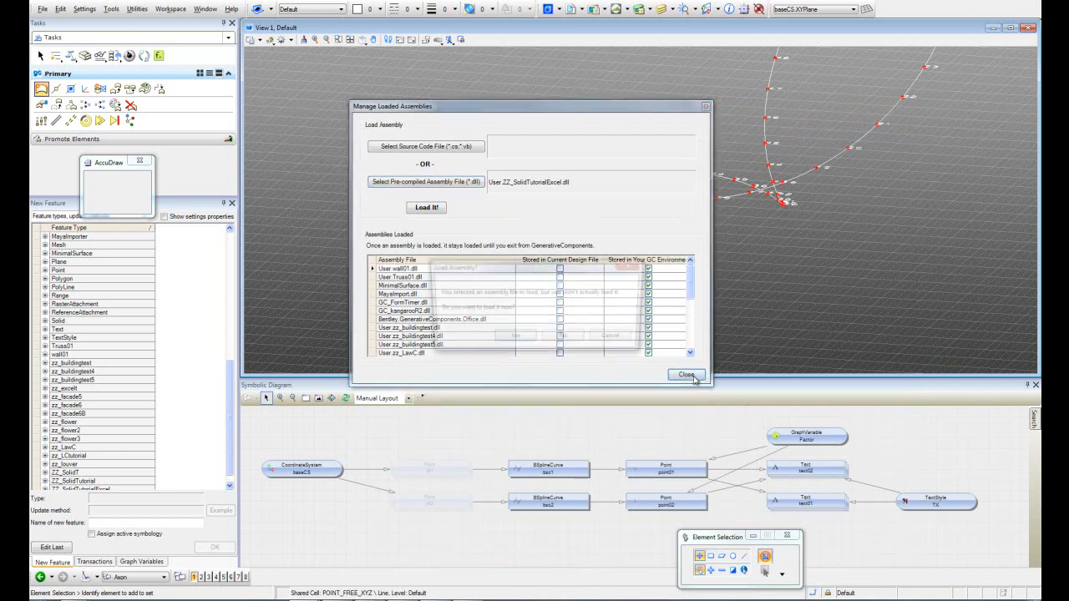
pyautogui.click(565, 339)
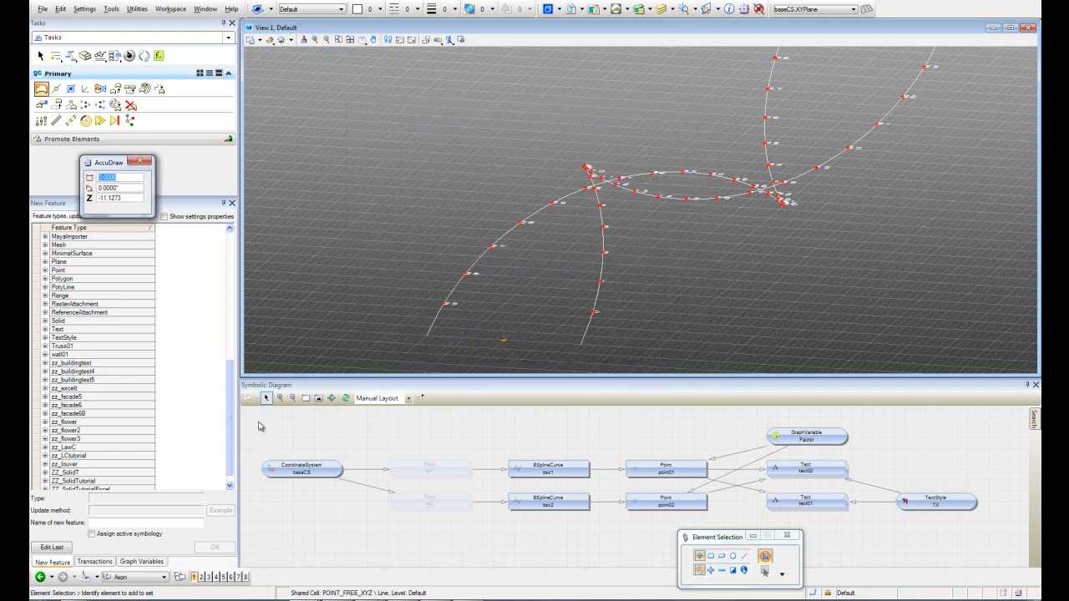
# - Choose the ByDefault update method of the ZZ_SolidTutorialExcel feature type for the new feature and show its properties
pyautogui.scroll(-1, 233, 430)
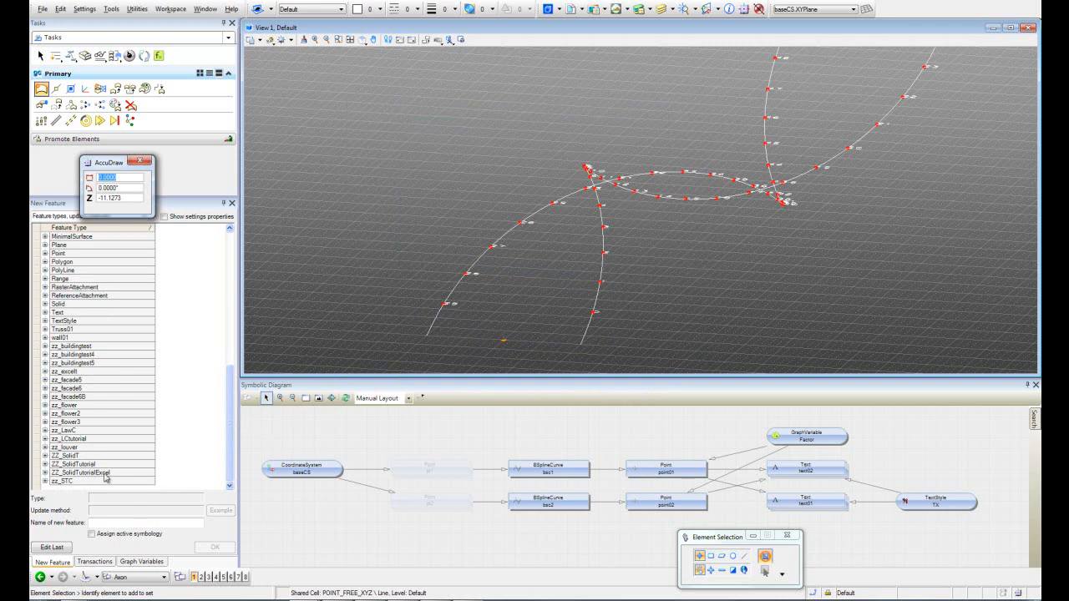
pyautogui.click(46, 474)
pyautogui.click(46, 473)
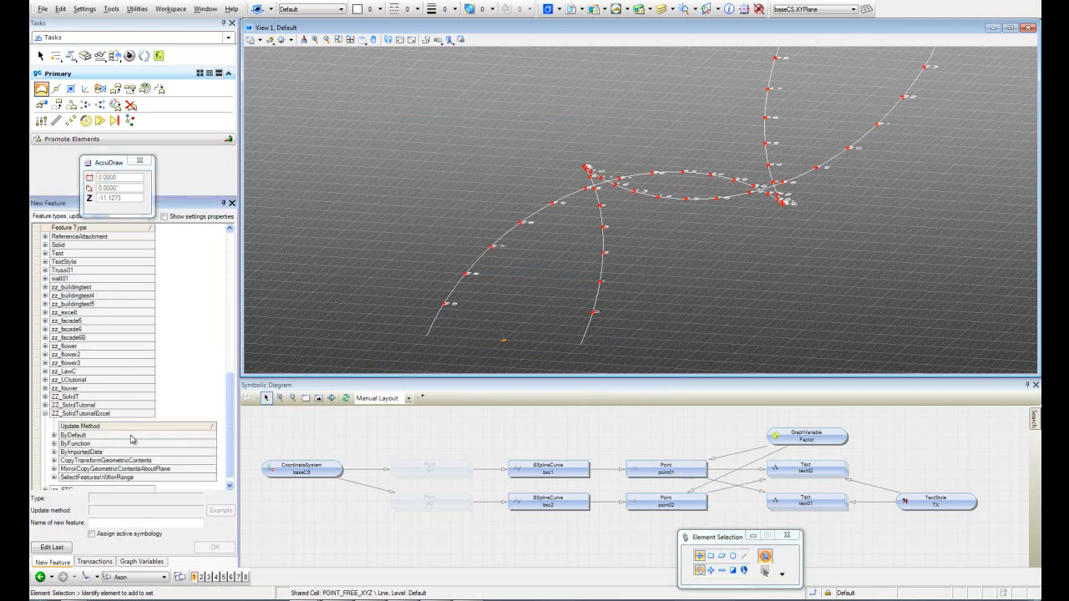
pyautogui.click(93, 436)
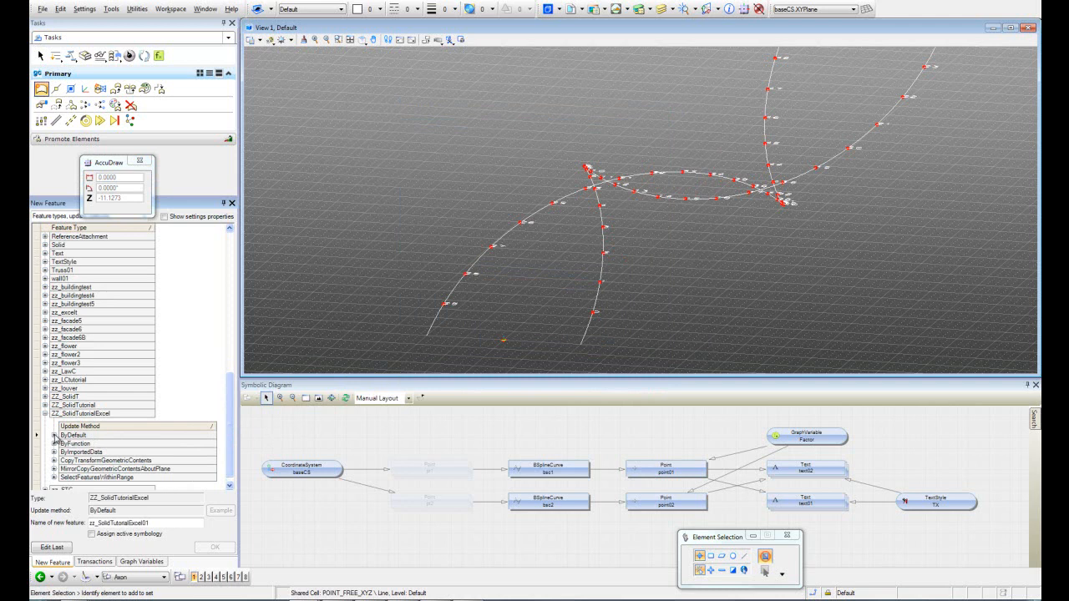
pyautogui.click(54, 435)
# - Set the new solid feature's baseCS property to baseCS and its basep property to point01
pyautogui.click(168, 391)
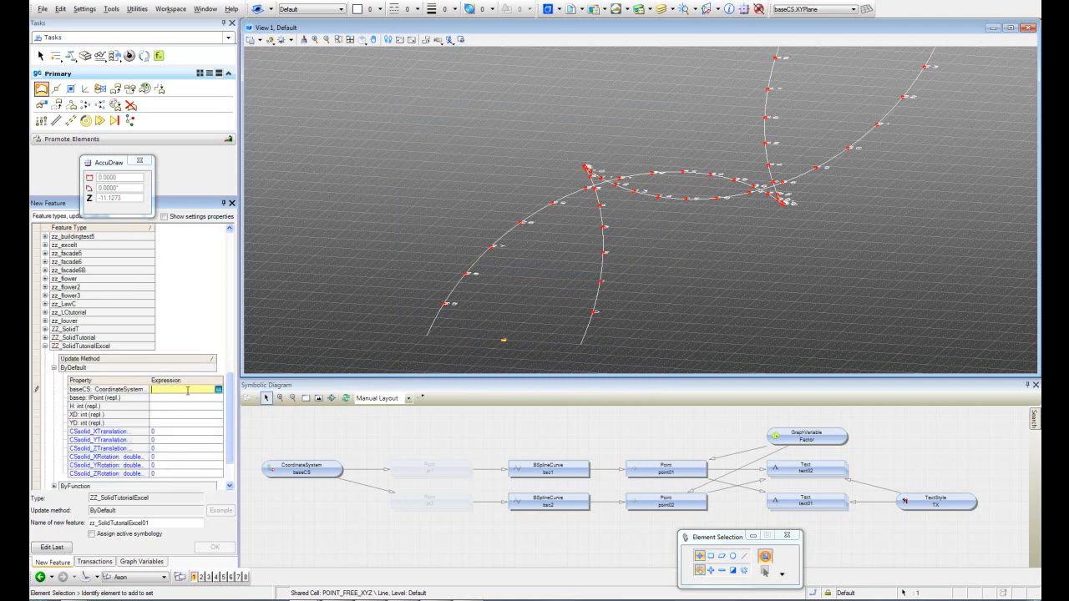
pyautogui.click(218, 390)
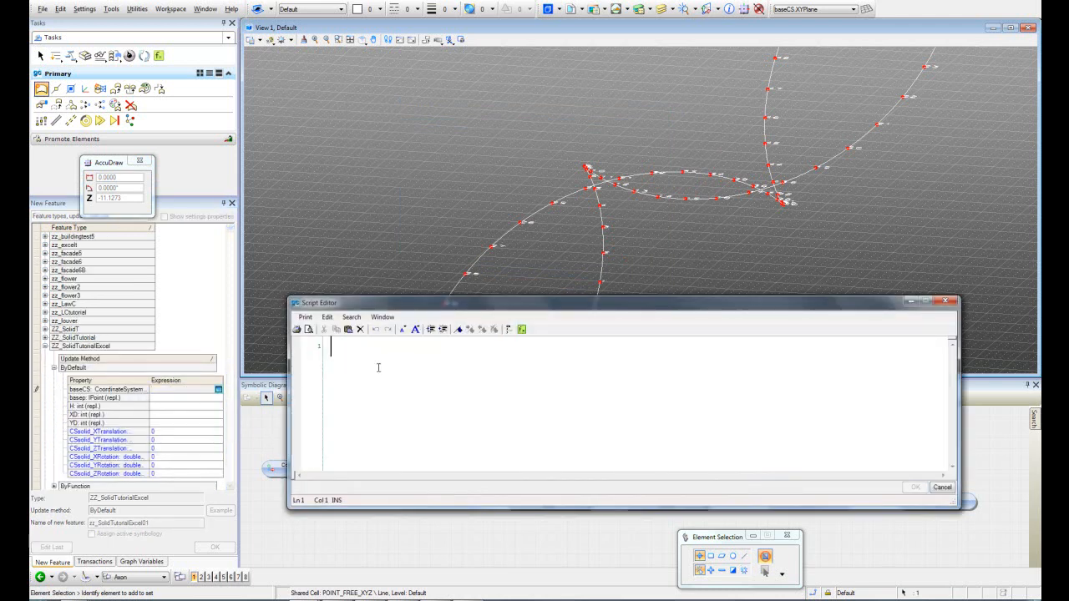
pyautogui.write('base')
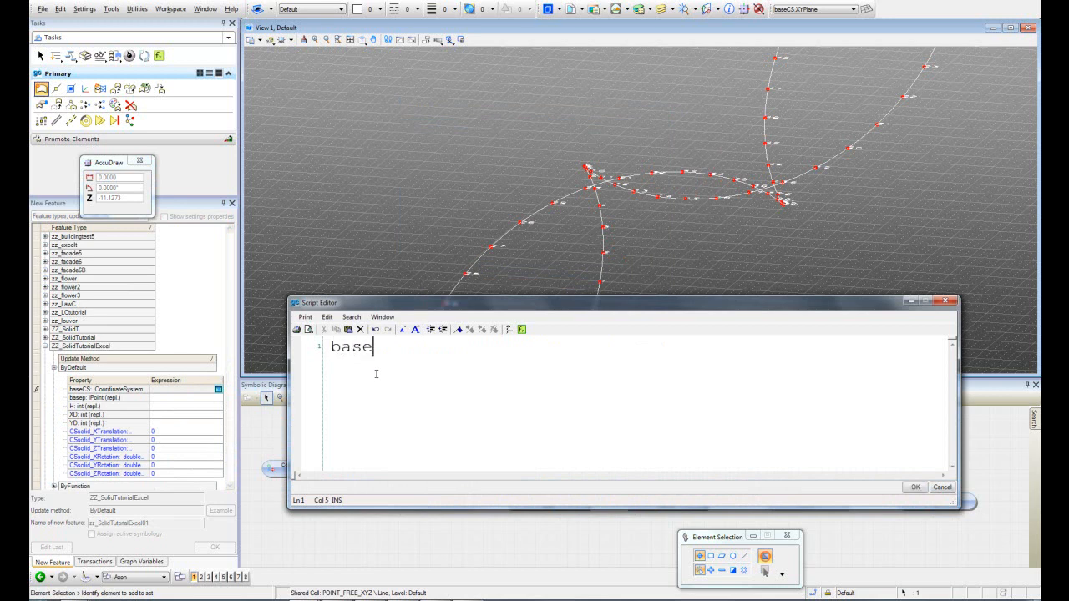
pyautogui.write('CS')
pyautogui.click(915, 486)
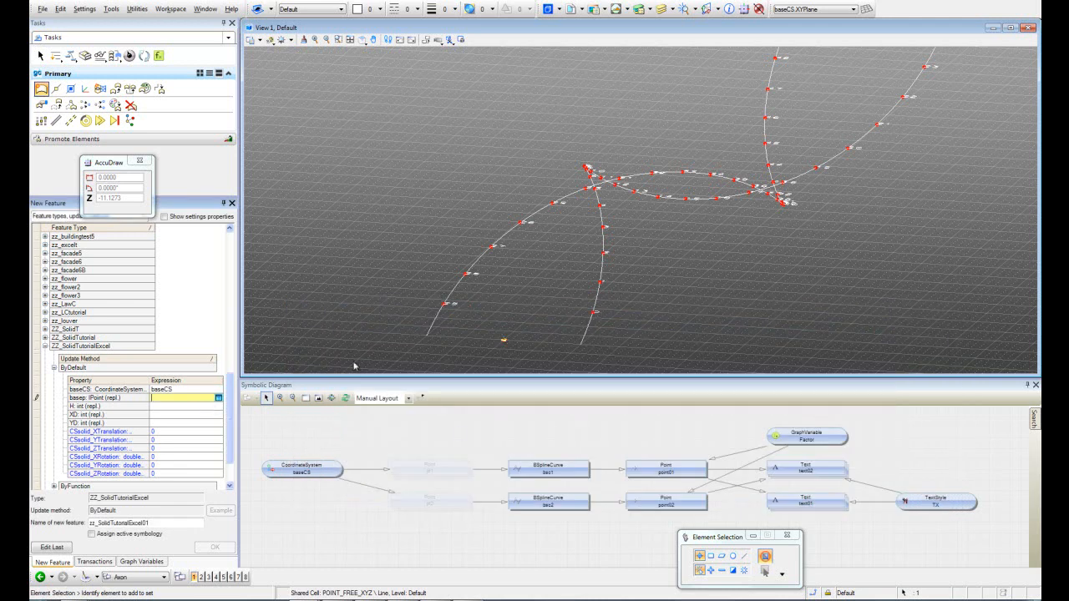
pyautogui.click(650, 472)
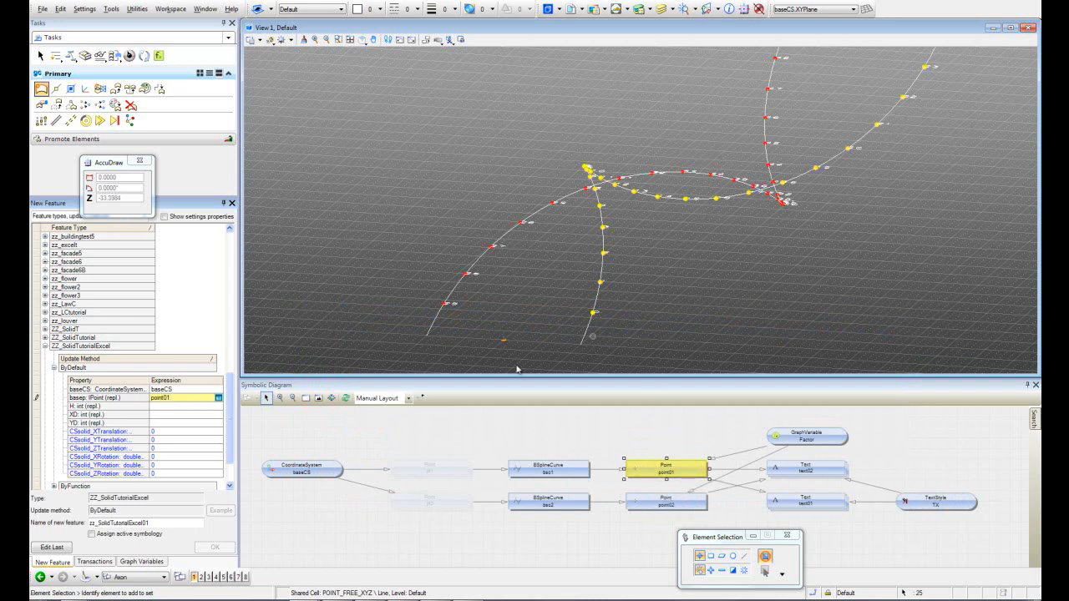
# - Set H to 30, XD to 5 and YD to 5, and create the solids on point01
pyautogui.click(184, 406)
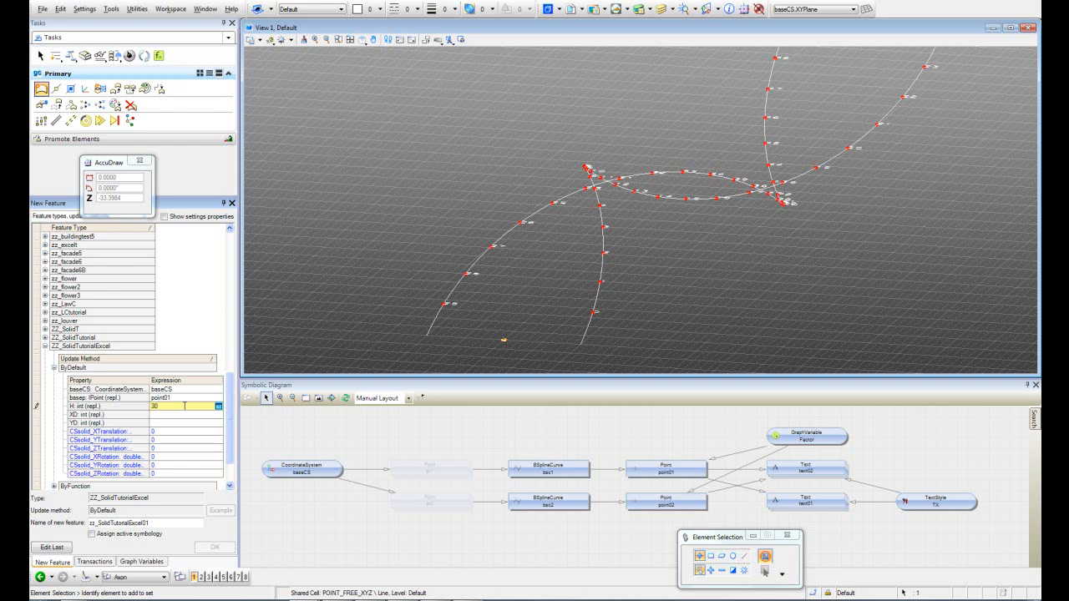
pyautogui.click(176, 414)
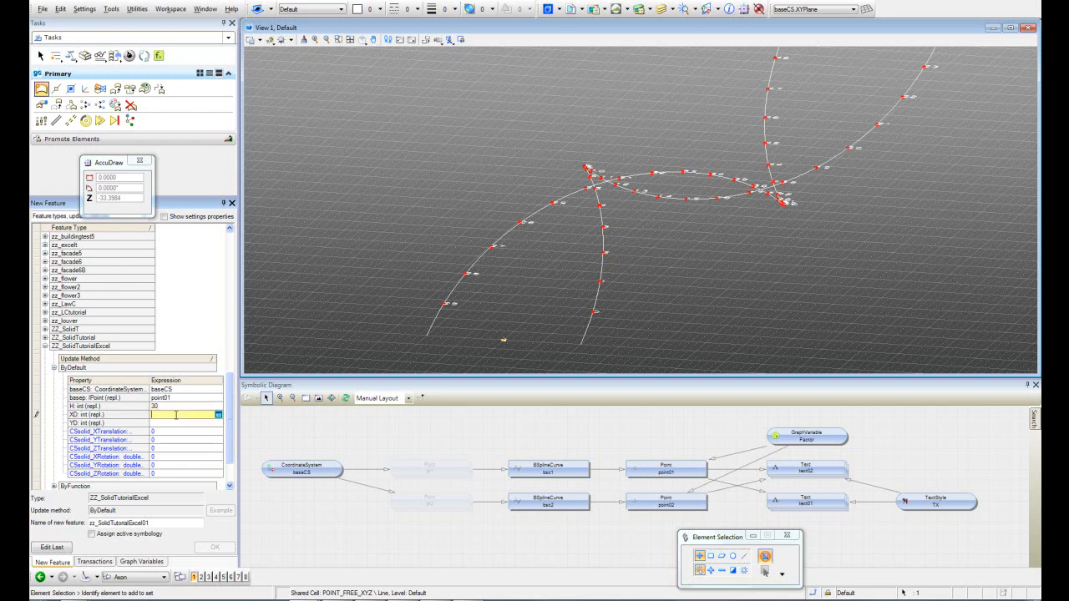
pyautogui.write('5')
pyautogui.click(176, 424)
pyautogui.press('Return')
pyautogui.click(216, 548)
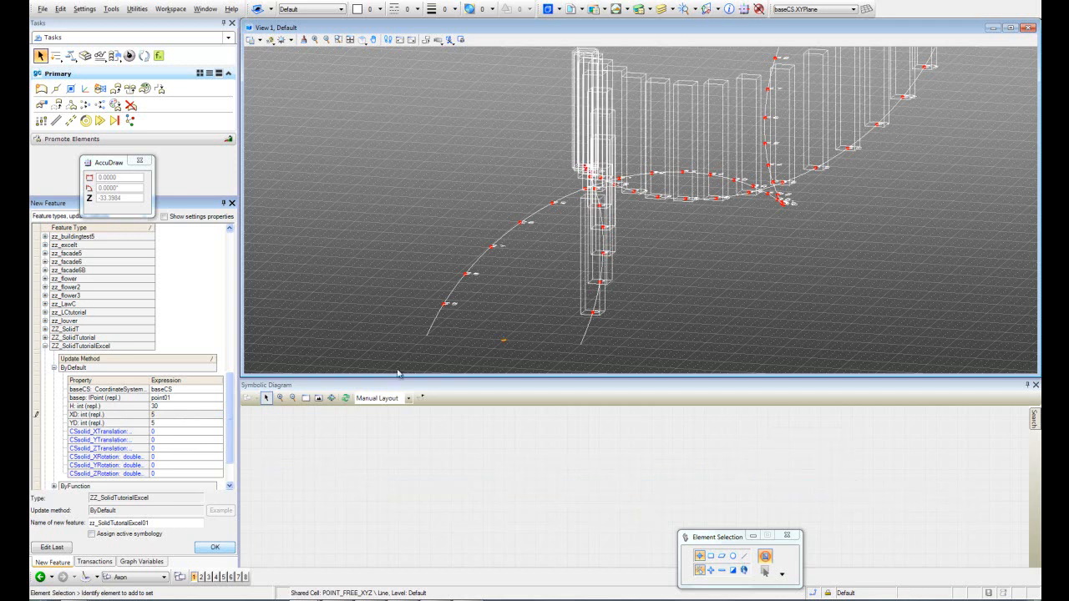
# - Create a copy of the solid feature with its basep property set to point02
pyautogui.keyDown('shift'); pyautogui.moveTo(453, 199); pyautogui.dragTo(459, 241, button='middle'); pyautogui.keyUp('shift')
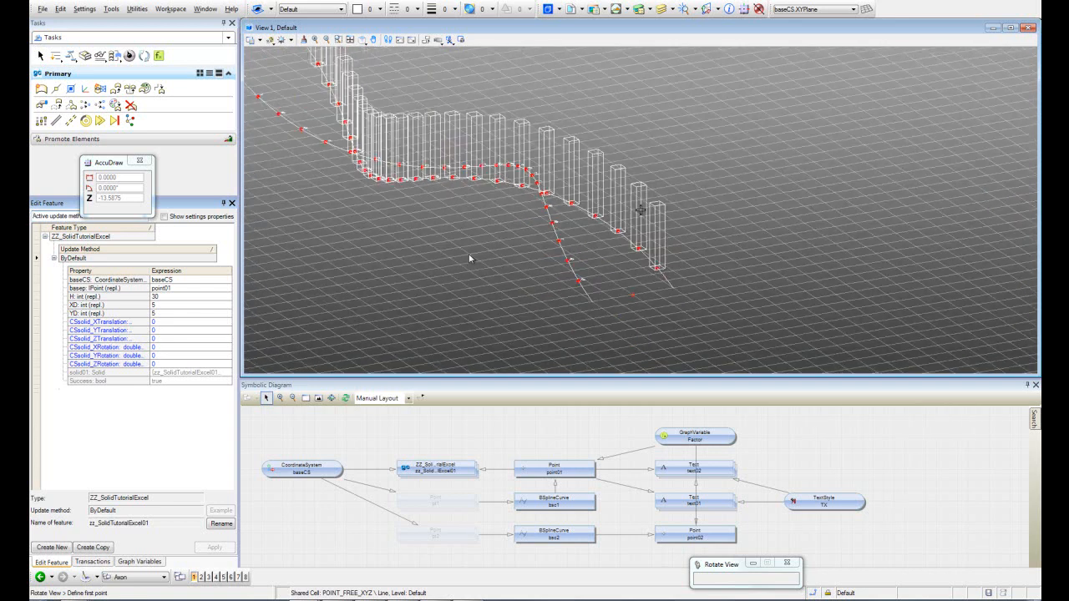
pyautogui.click(105, 549)
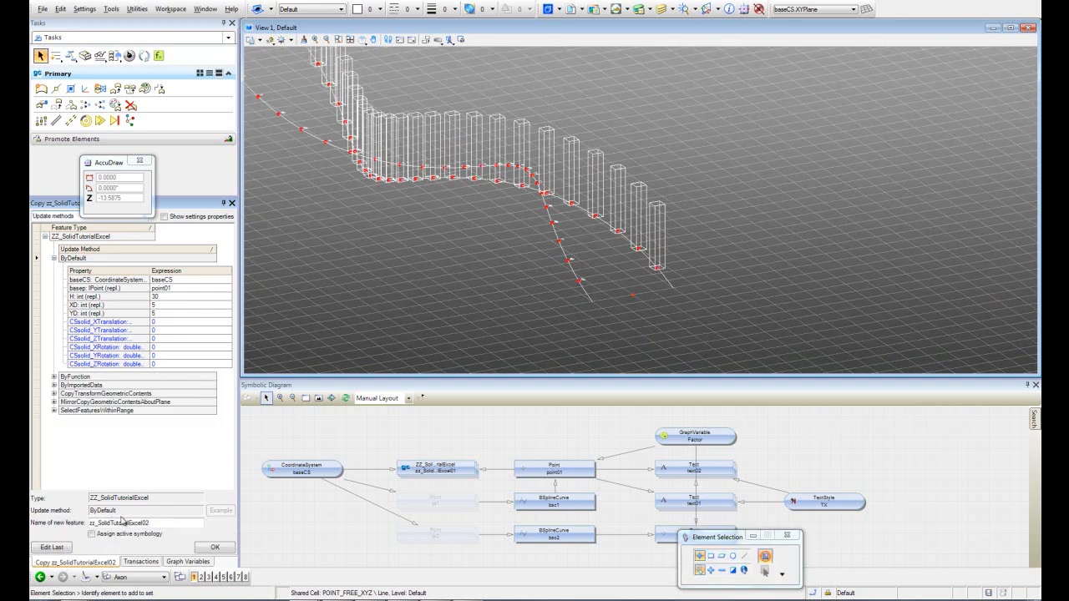
pyautogui.click(190, 290)
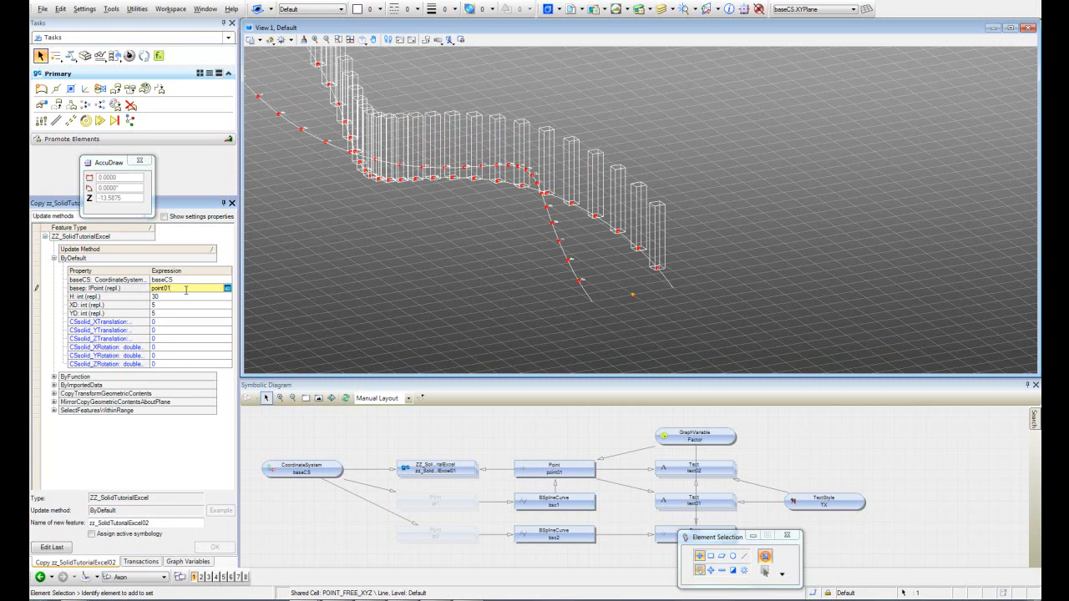
pyautogui.press('BackSpace')
pyautogui.click(217, 548)
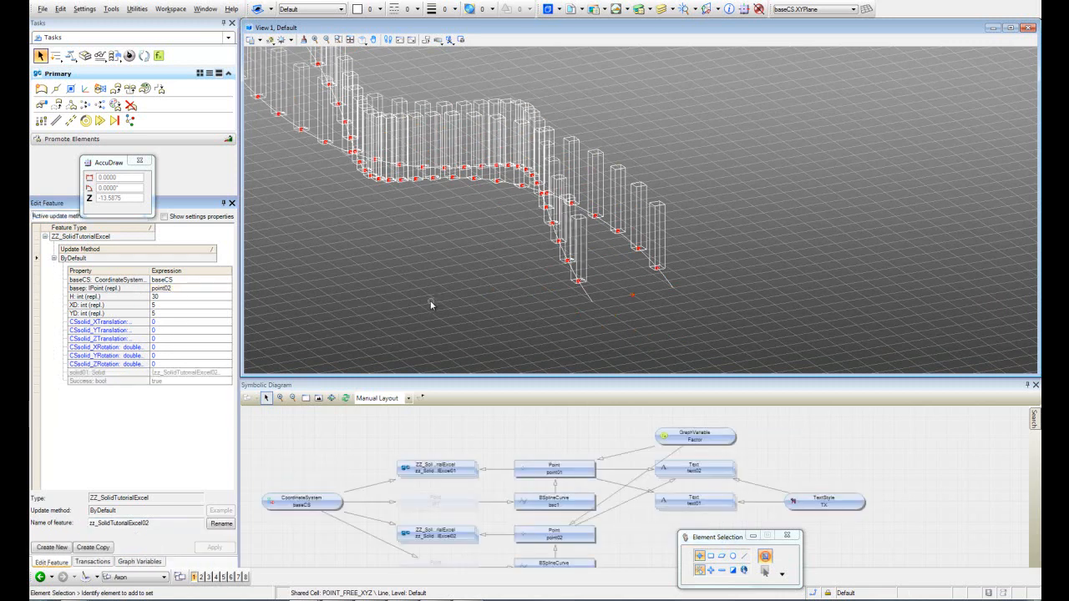
pyautogui.scroll(-3, 431, 301)
pyautogui.keyDown('shift'); pyautogui.moveTo(443, 278); pyautogui.dragTo(474, 231, button='middle'); pyautogui.keyUp('shift')
pyautogui.keyDown('shift'); pyautogui.moveTo(530, 204); pyautogui.dragTo(609, 302, button='middle'); pyautogui.keyUp('shift')
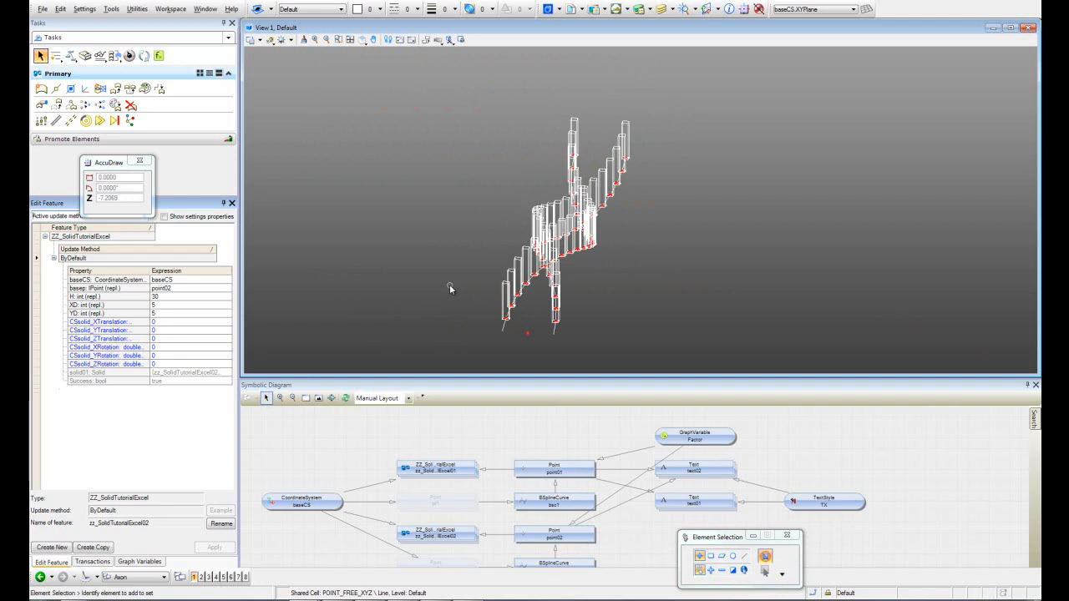
# - Start a new feature and open the loaded assemblies manager to choose a pre-compiled assembly file
pyautogui.click(42, 89)
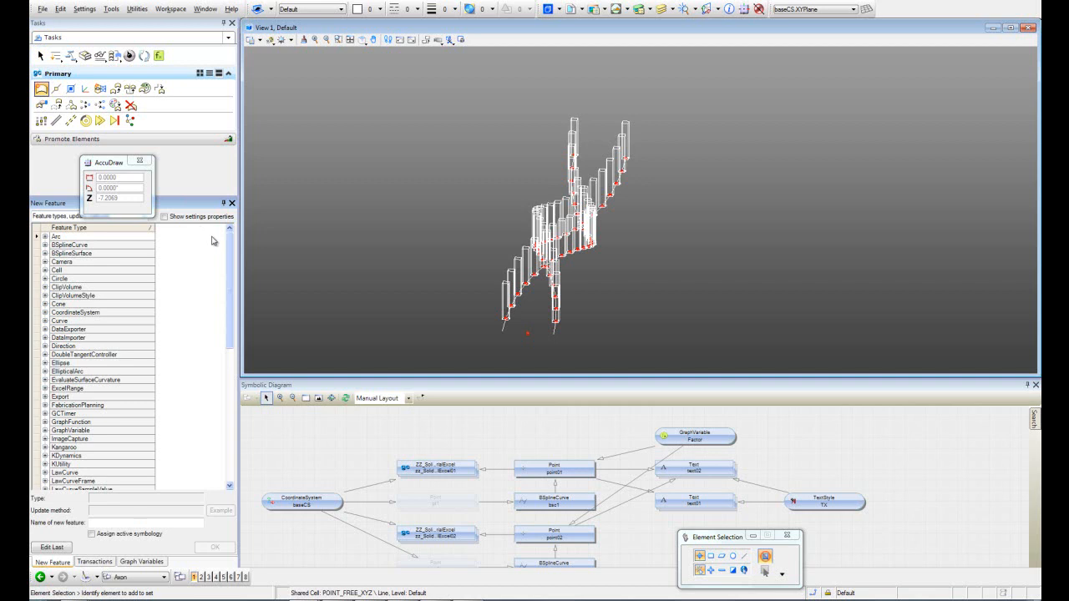
pyautogui.click(138, 9)
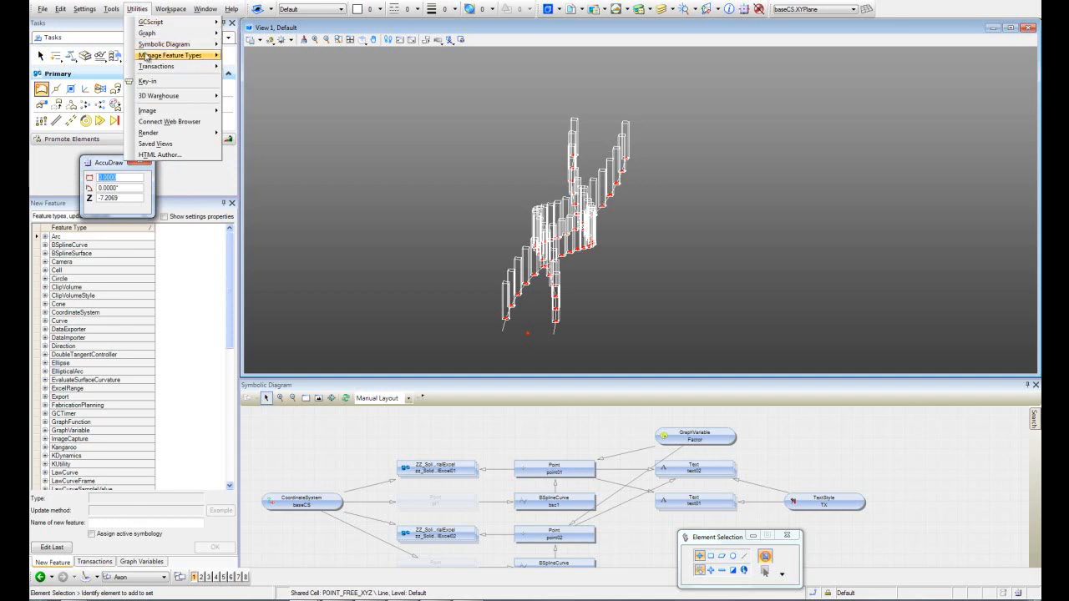
pyautogui.moveTo(147, 56)
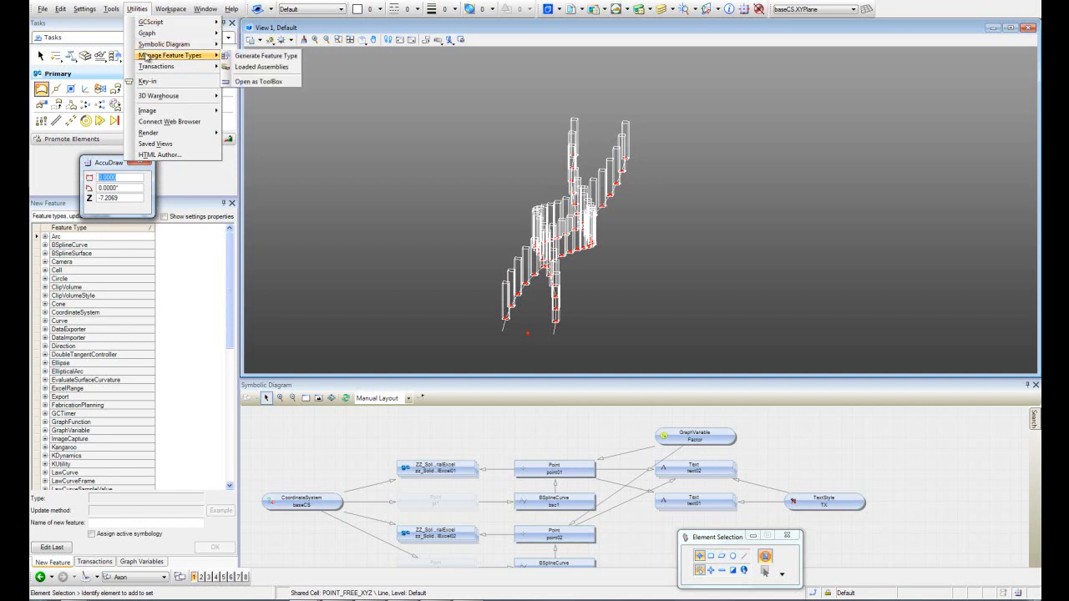
pyautogui.click(281, 70)
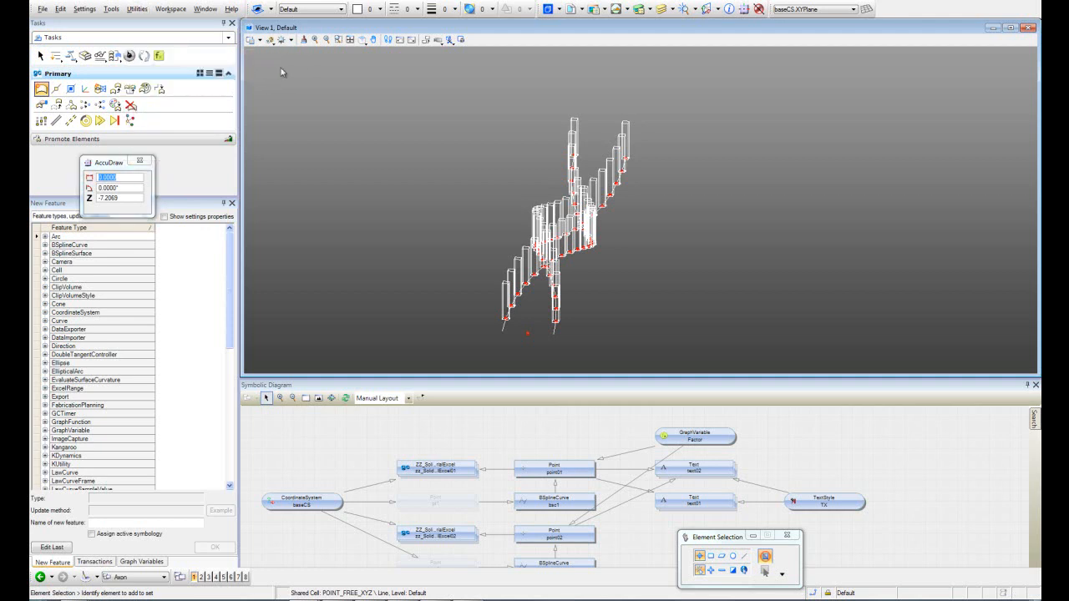
pyautogui.moveTo(533, 157); pyautogui.dragTo(532, 107)
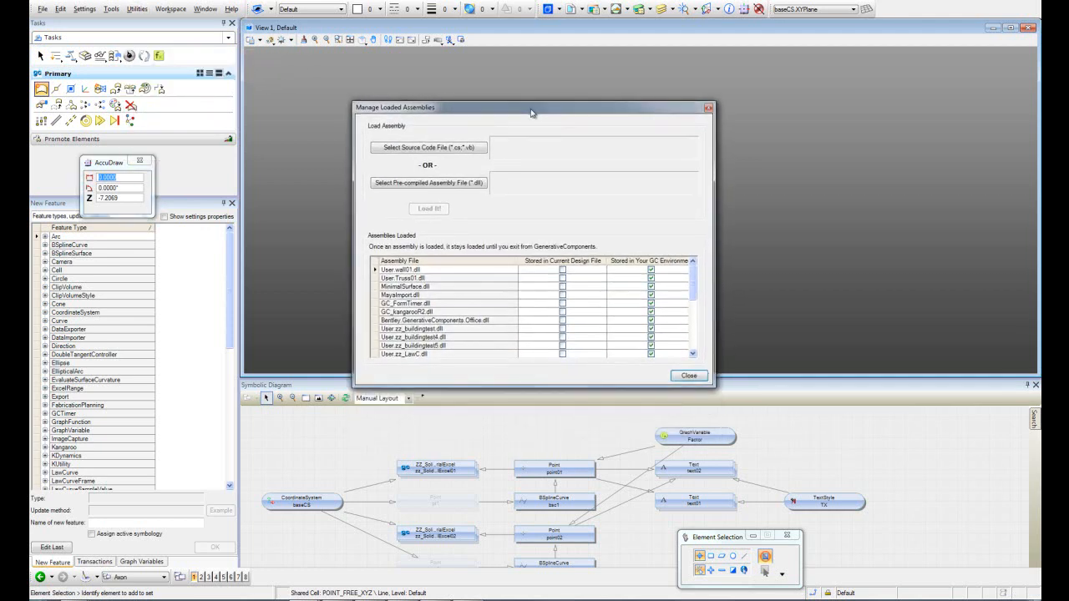
pyautogui.click(411, 185)
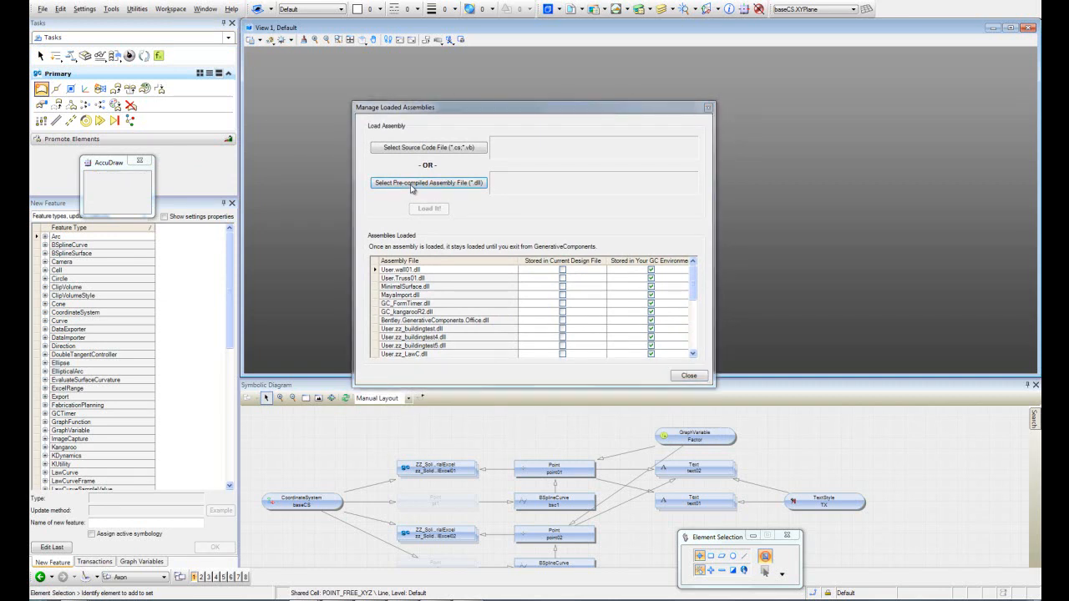
# - Browse for the assembly file to C:\Program Files (x86)\Bentley 08.11.08.260\GenerativeComponents\assemblies
pyautogui.moveTo(499, 117); pyautogui.dragTo(404, 41)
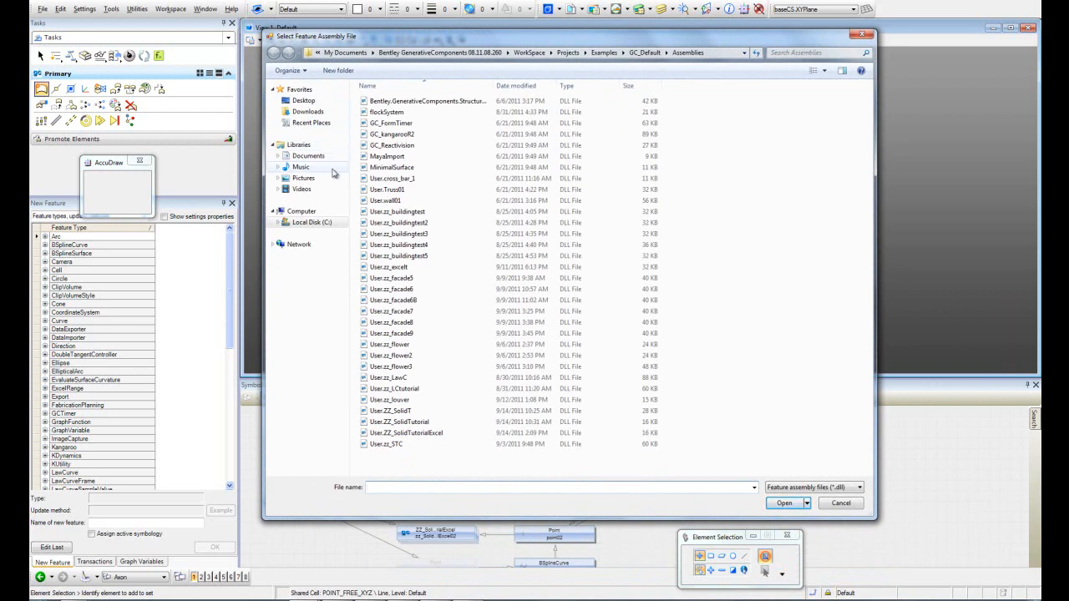
pyautogui.click(317, 225)
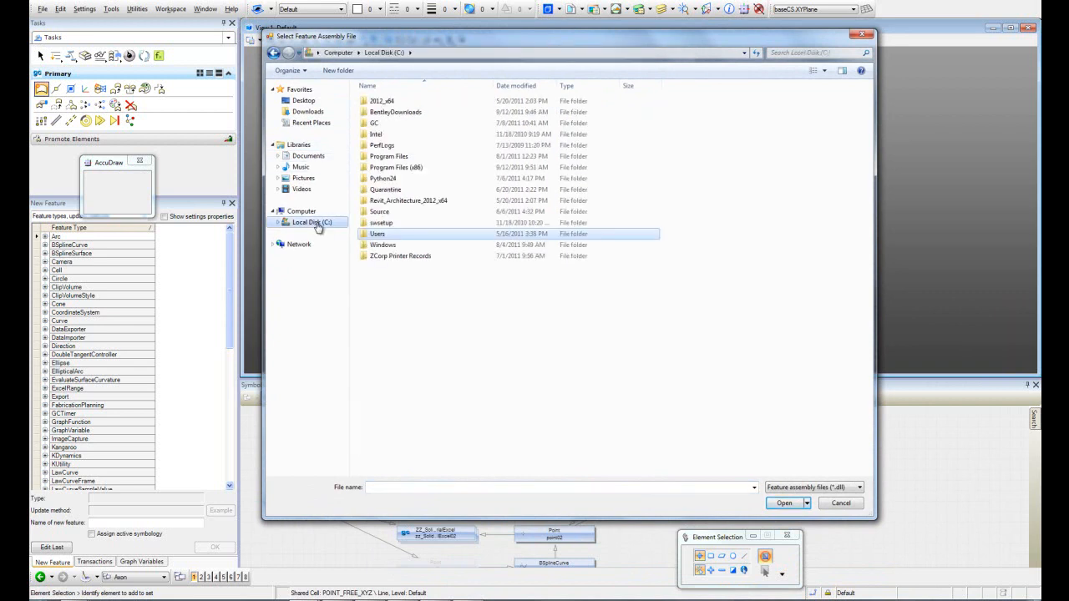
pyautogui.click(418, 169)
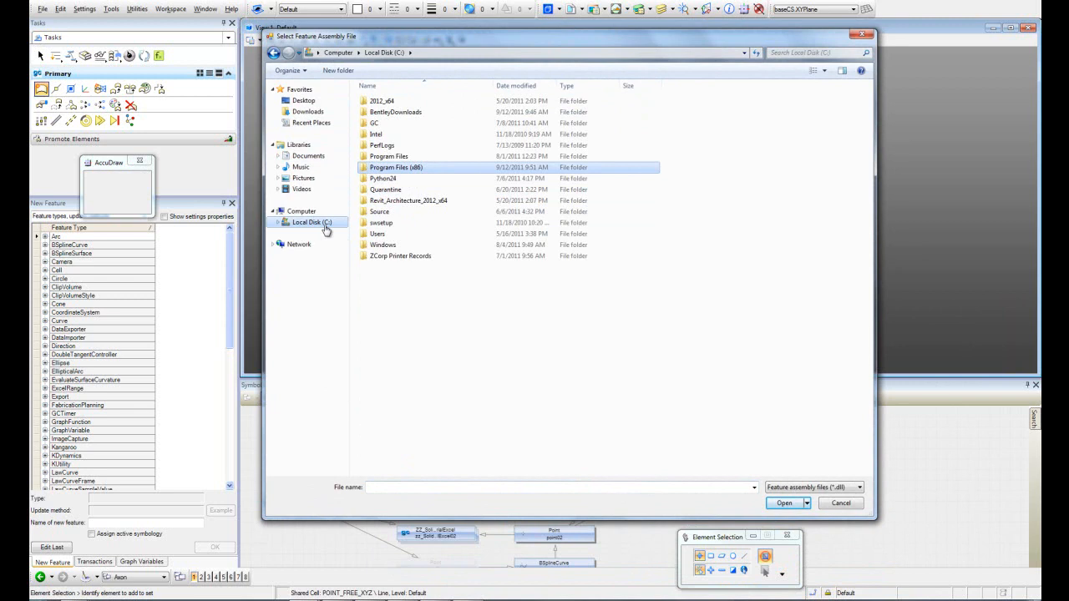
pyautogui.doubleClick(415, 170)
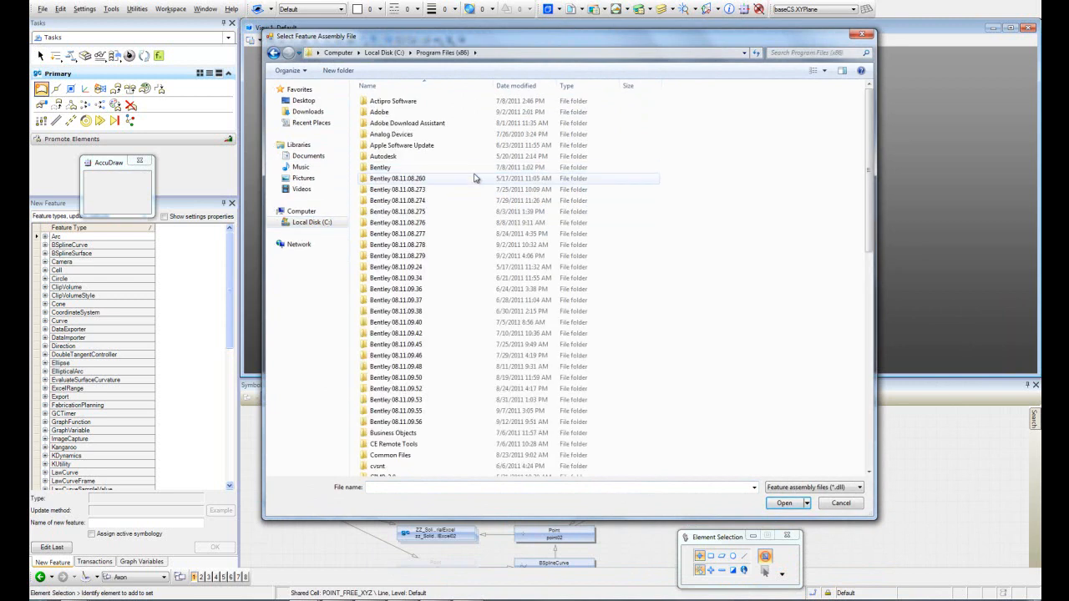
pyautogui.click(387, 182)
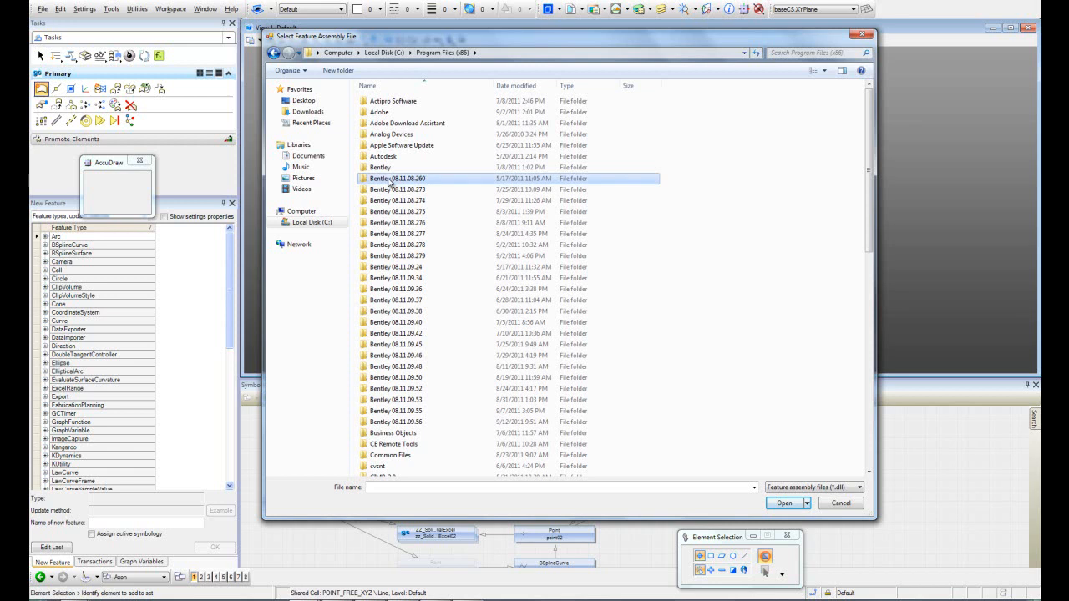
pyautogui.doubleClick(437, 182)
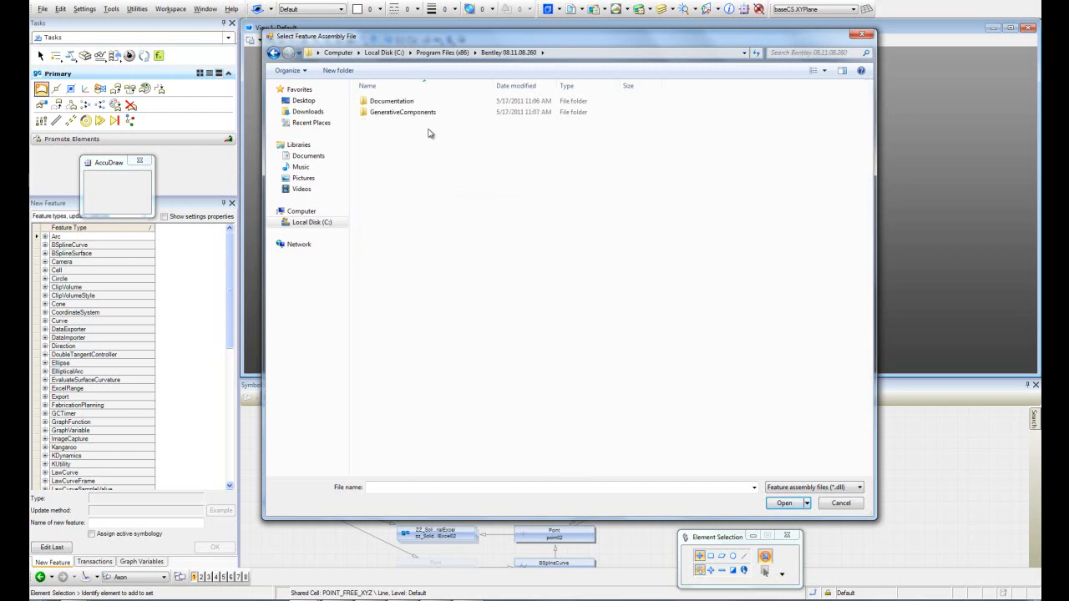
pyautogui.doubleClick(399, 113)
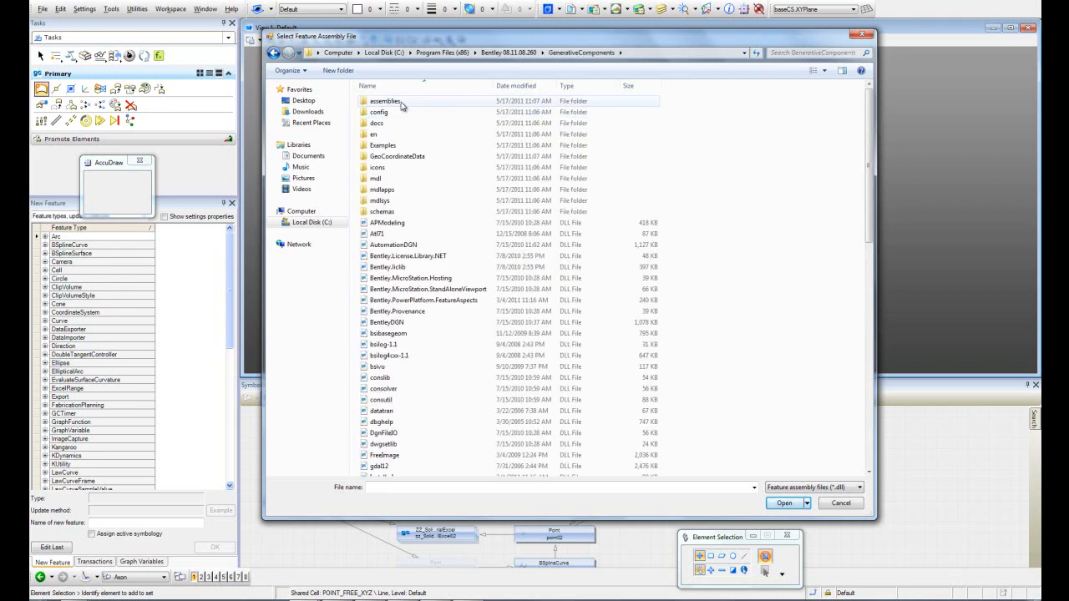
pyautogui.click(401, 104)
pyautogui.doubleClick(401, 104)
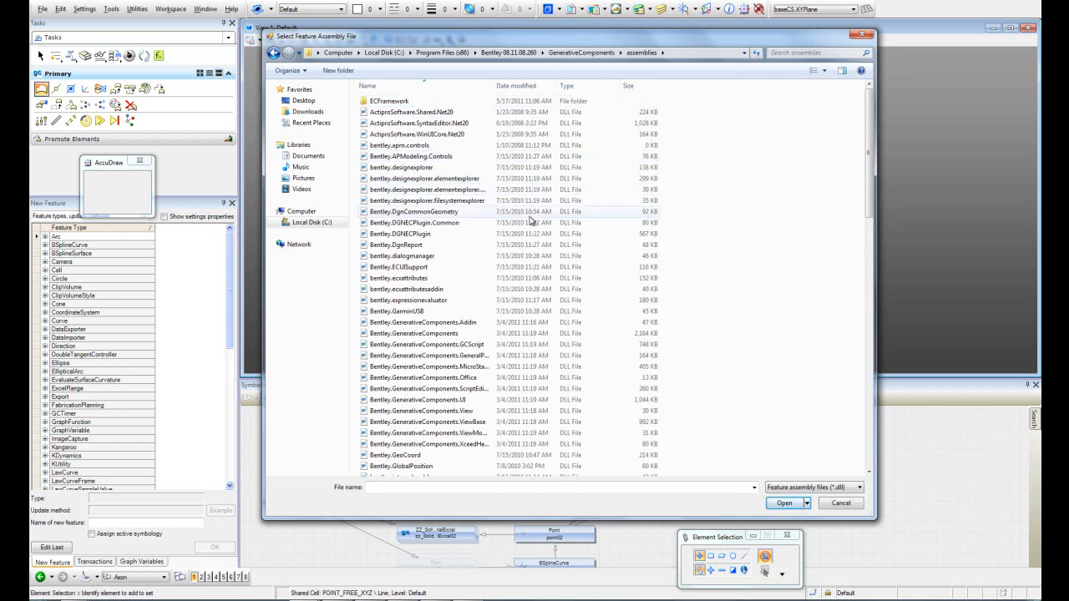
# - Choose Bentley.GenerativeComponents.Office.dll as the pre-compiled assembly and close the assembly manager without loading it
pyautogui.scroll(-1, 532, 220)
pyautogui.scroll(-1, 531, 220)
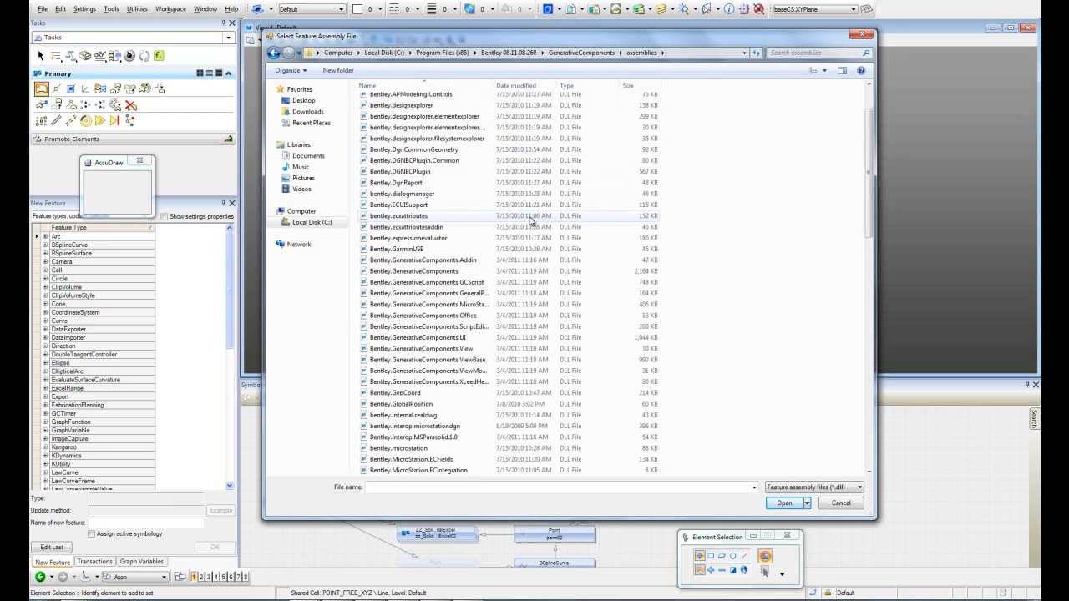
pyautogui.click(472, 318)
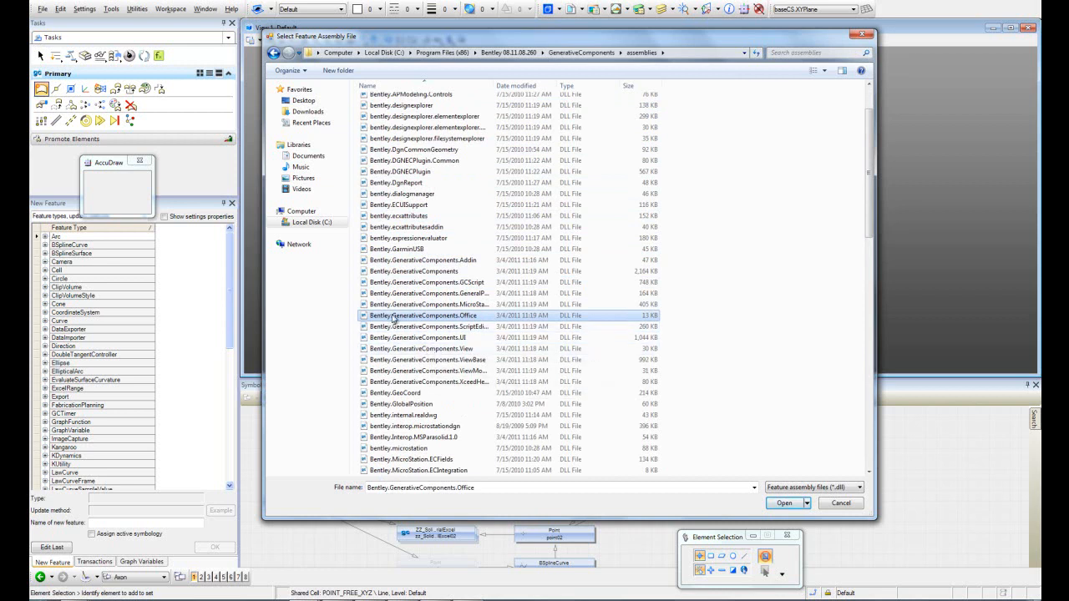
pyautogui.click(788, 505)
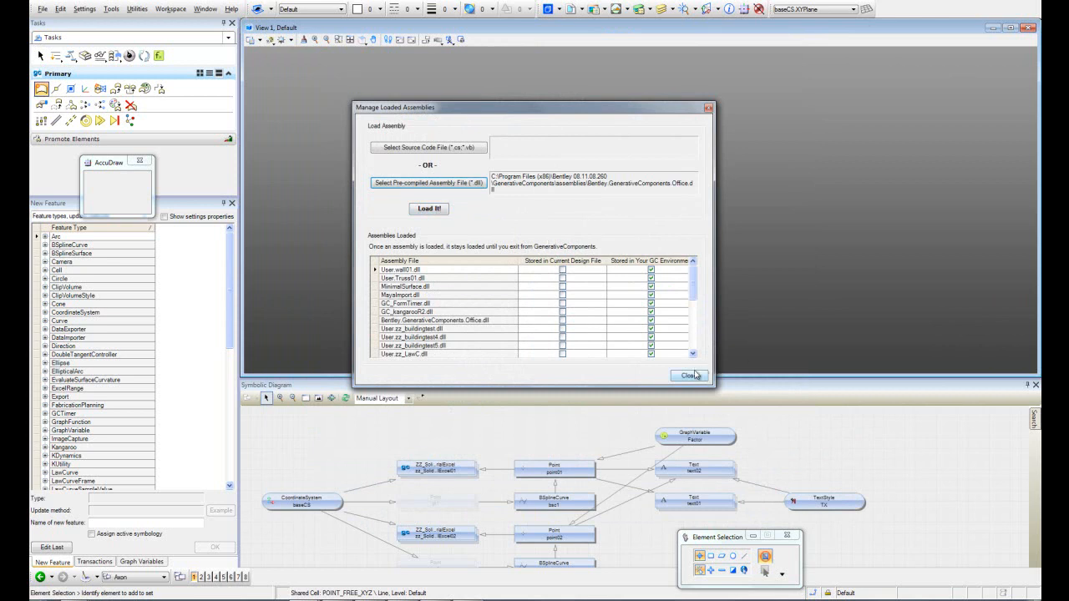
pyautogui.click(688, 377)
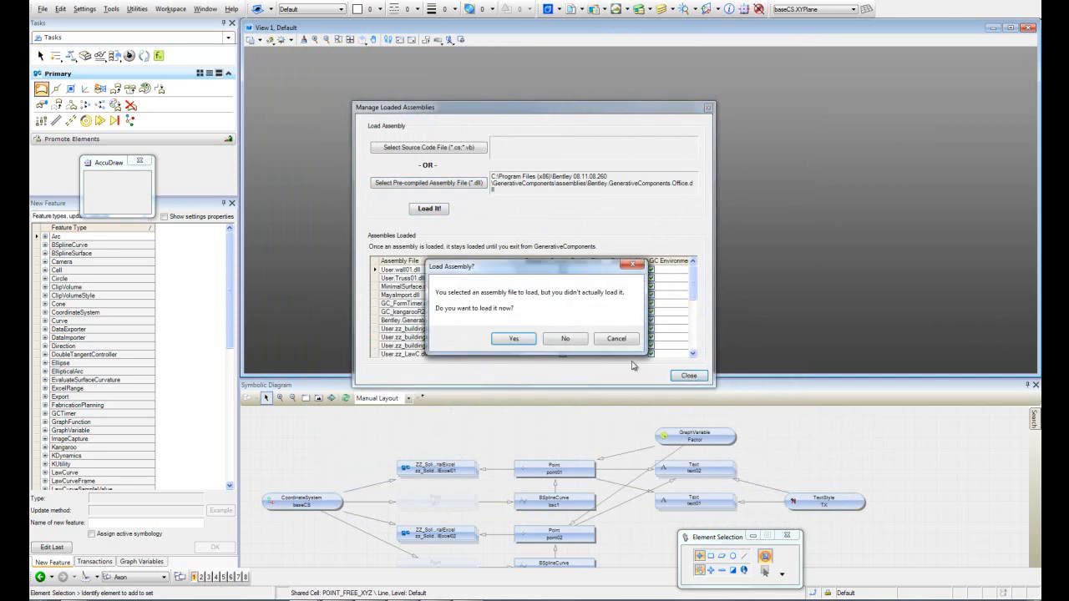
pyautogui.click(563, 339)
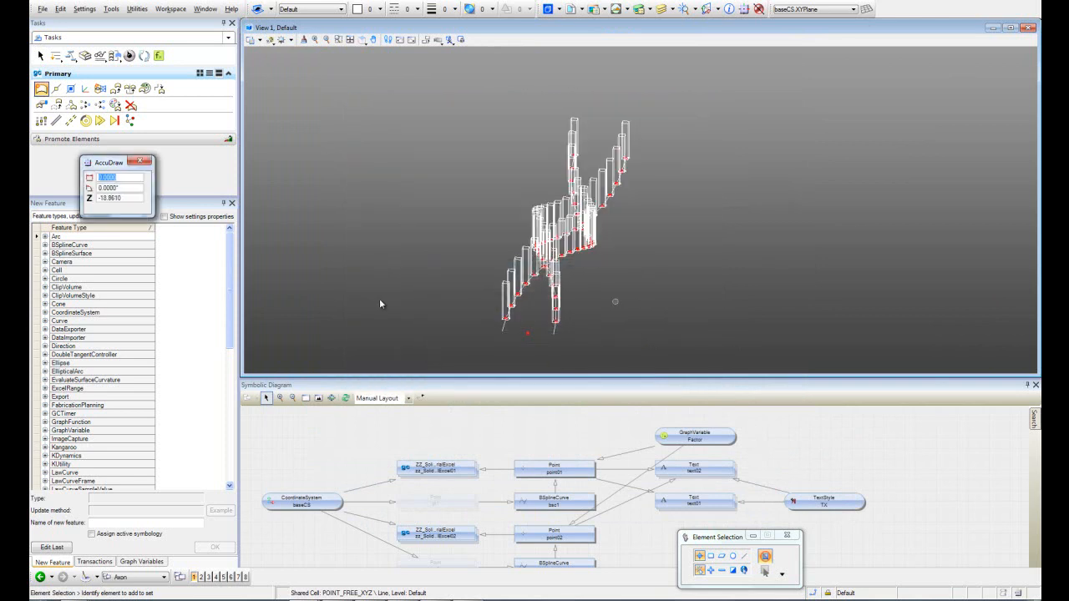